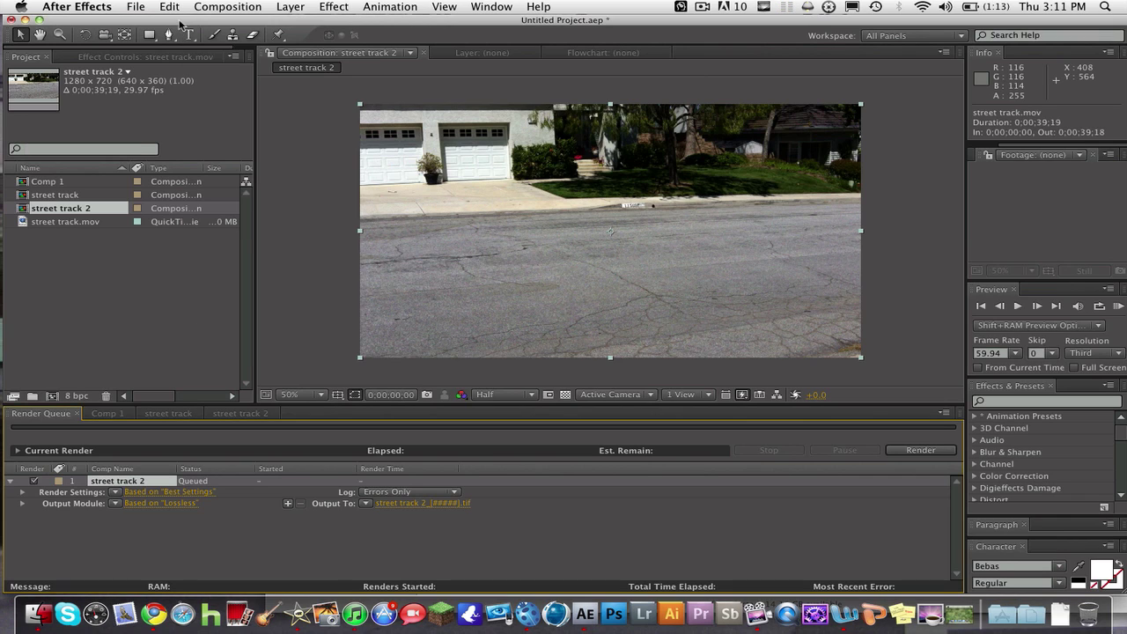
View the Comp 1 and street track compositions, then bring the street Finder folder forward.
{"action": "left_click", "coordinate": [95, 414]}
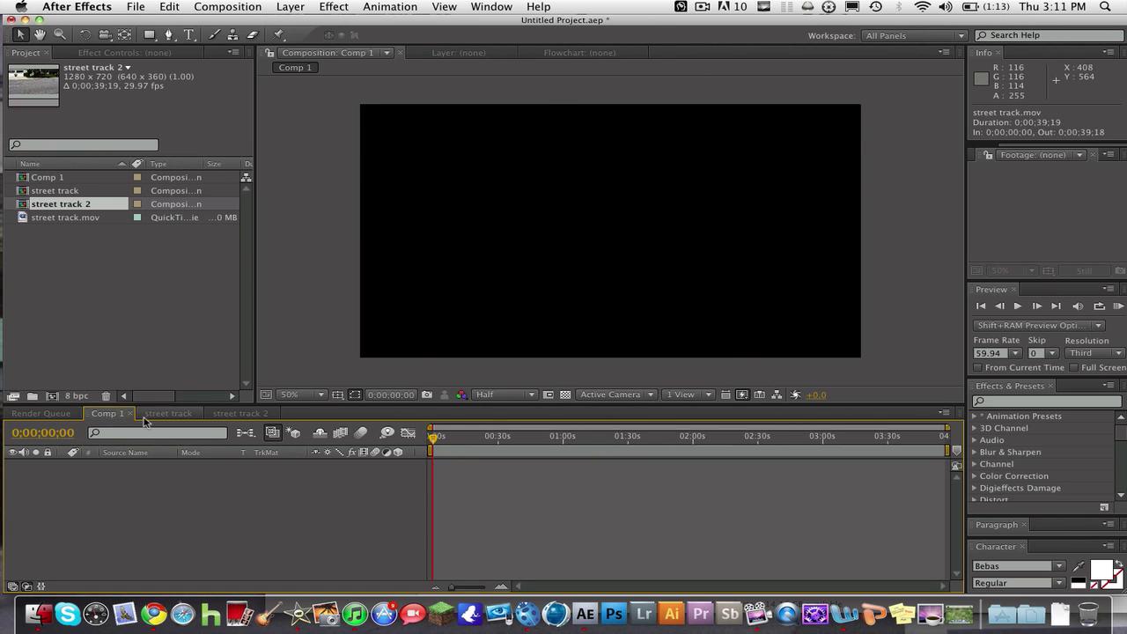
{"action": "left_click", "coordinate": [146, 413]}
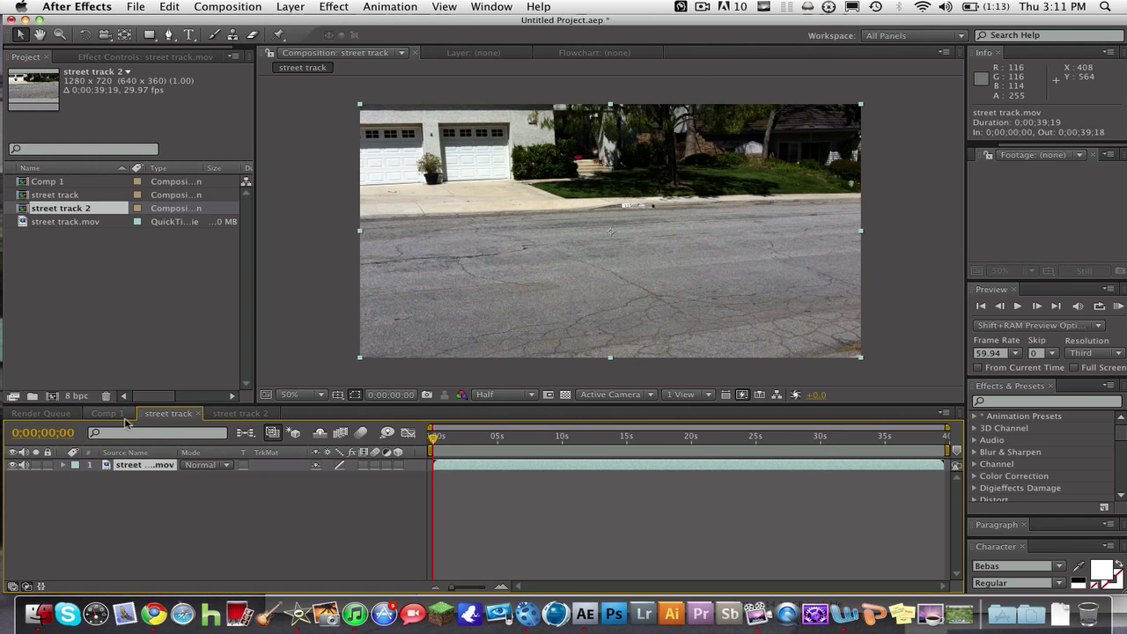
{"action": "left_click", "coordinate": [35, 614]}
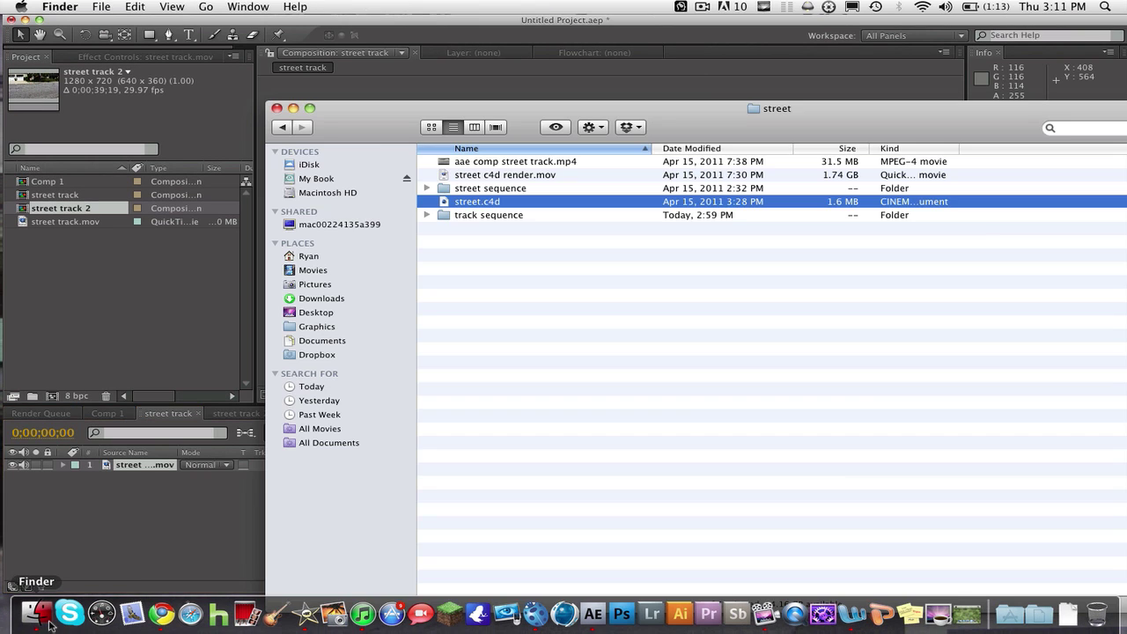
{"action": "double_click", "coordinate": [491, 175]}
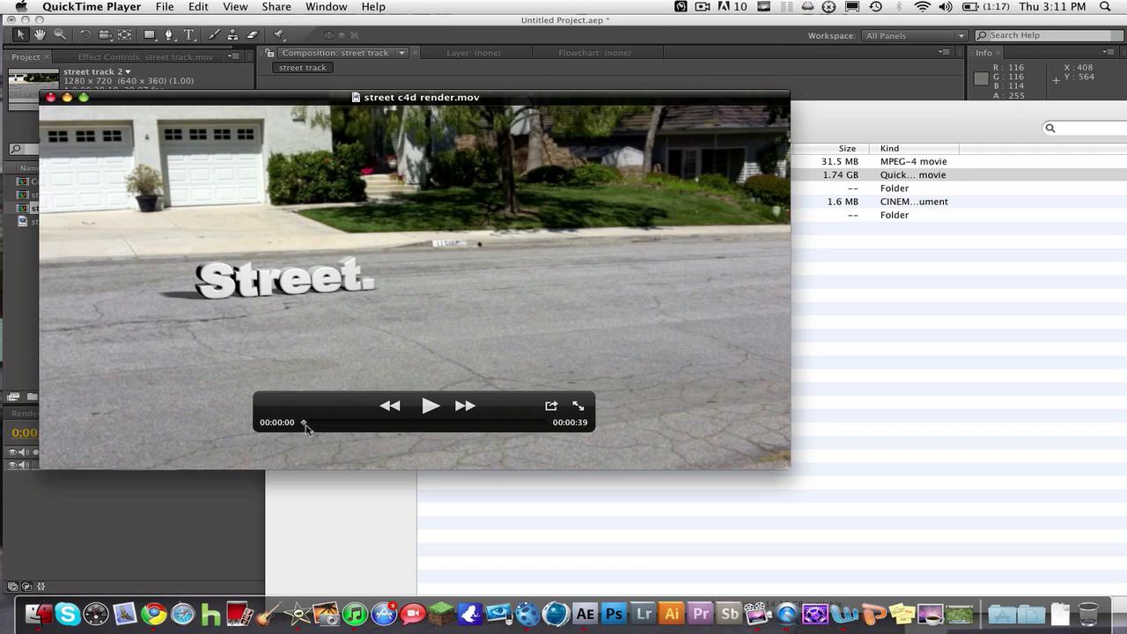
{"action": "left_click_drag", "start_coordinate": [303, 423], "coordinate": [385, 423]}
{"action": "left_click", "coordinate": [431, 408]}
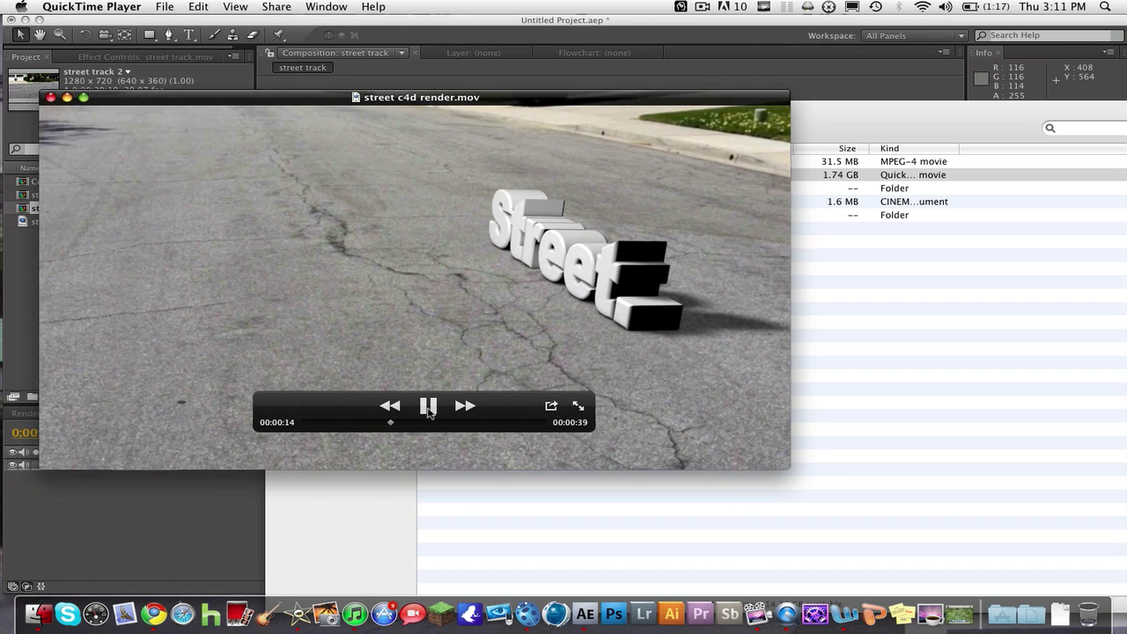
{"action": "key", "text": "space"}
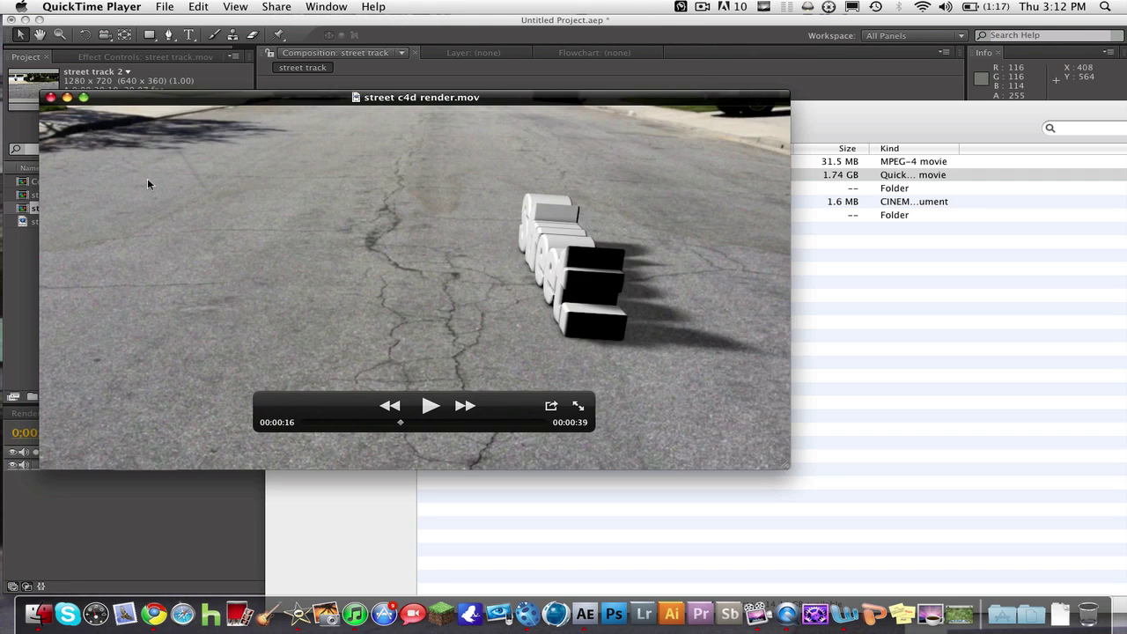
{"action": "key", "text": "super+q"}
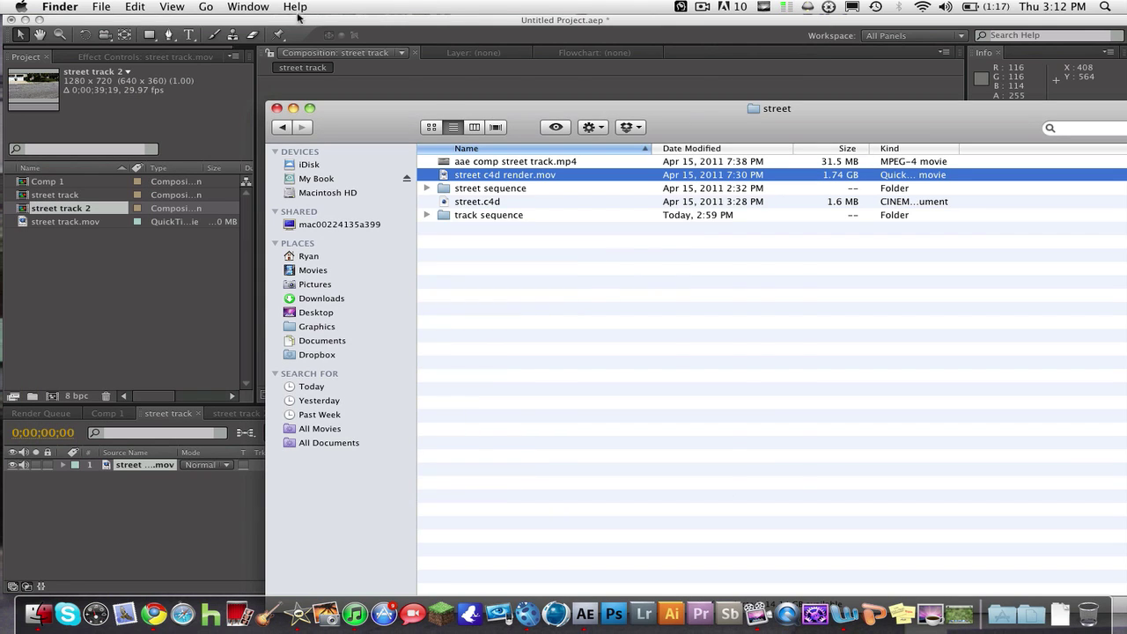
Back in After Effects, create composition street track 3 from street track.mov.
{"action": "key", "text": "super+Tab"}
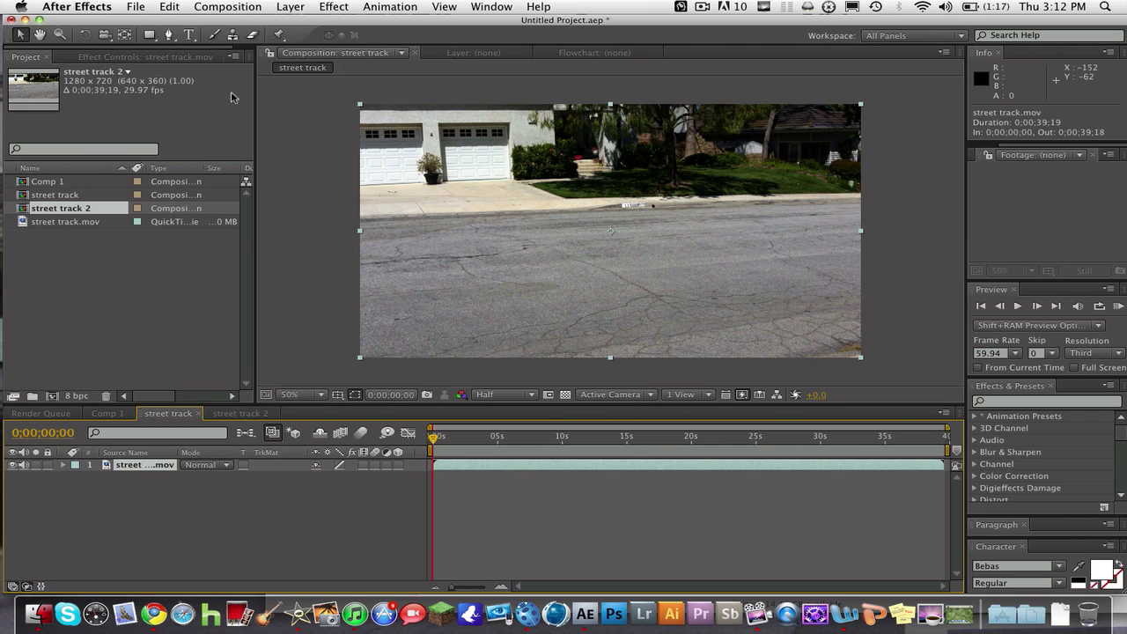
{"action": "left_click_drag", "start_coordinate": [30, 220], "coordinate": [51, 394]}
Add street track 3 to the render queue and review its output and render settings.
{"action": "left_click", "coordinate": [220, 6]}
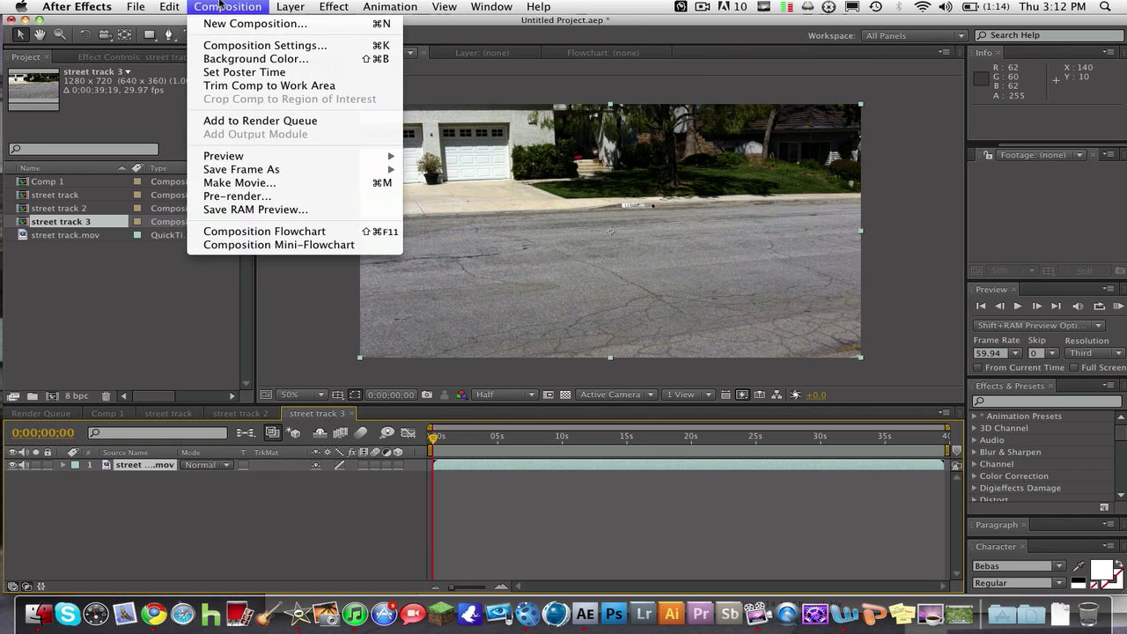
{"action": "left_click", "coordinate": [258, 119]}
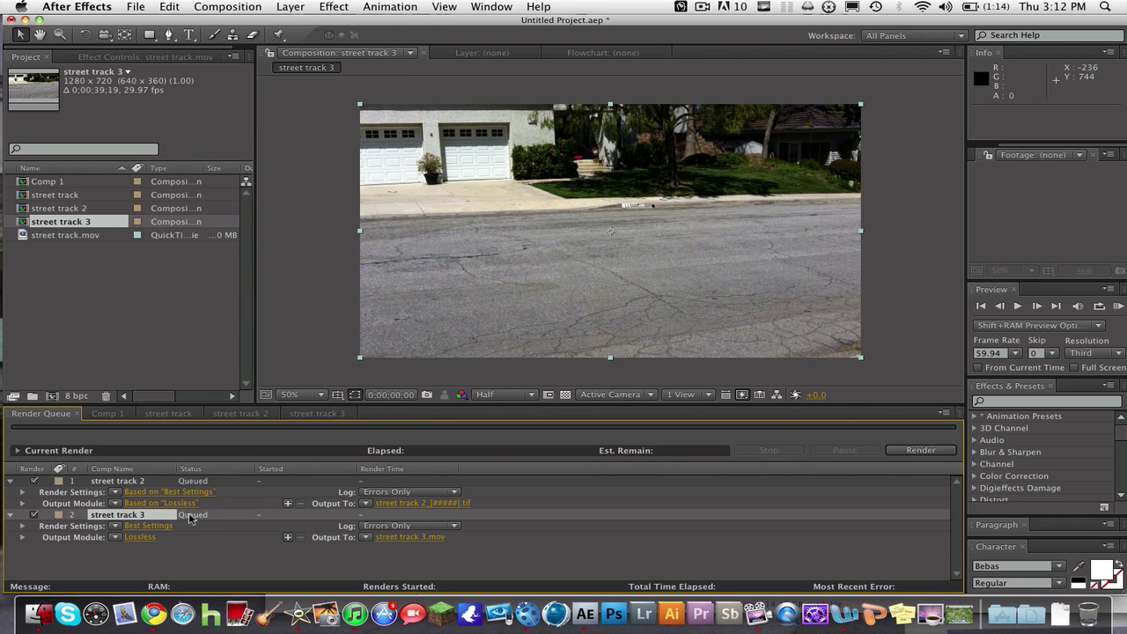
{"action": "left_click", "coordinate": [141, 539]}
{"action": "left_click", "coordinate": [342, 531]}
{"action": "left_click", "coordinate": [143, 526]}
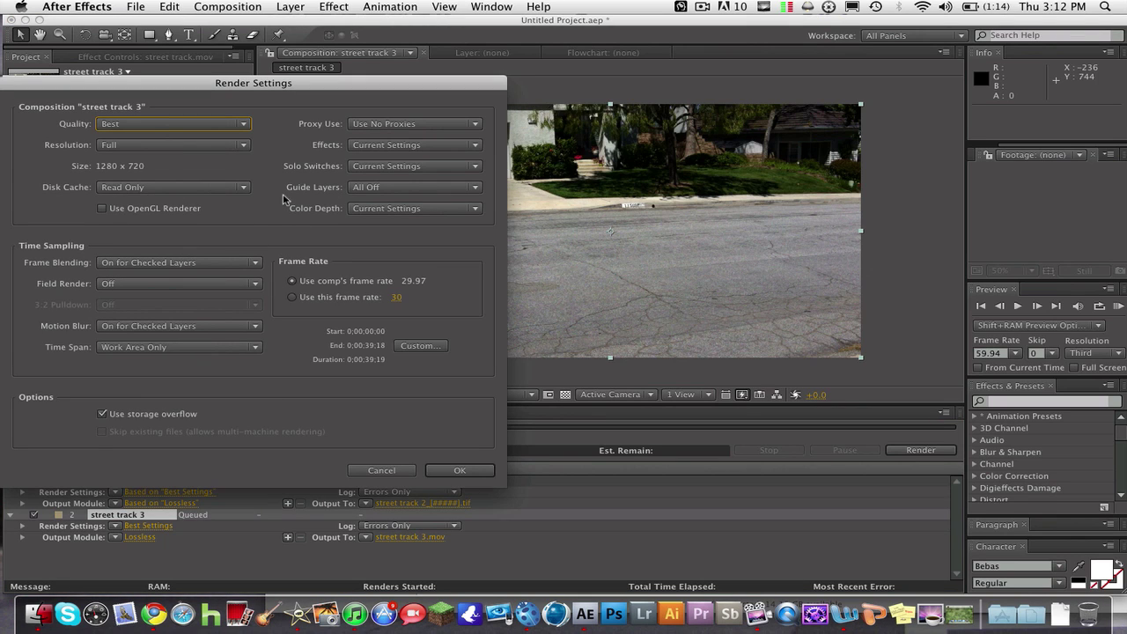
{"action": "left_click", "coordinate": [360, 470]}
Set the output module format to TIFF Sequence and bring up the Output To location.
{"action": "left_click", "coordinate": [136, 538]}
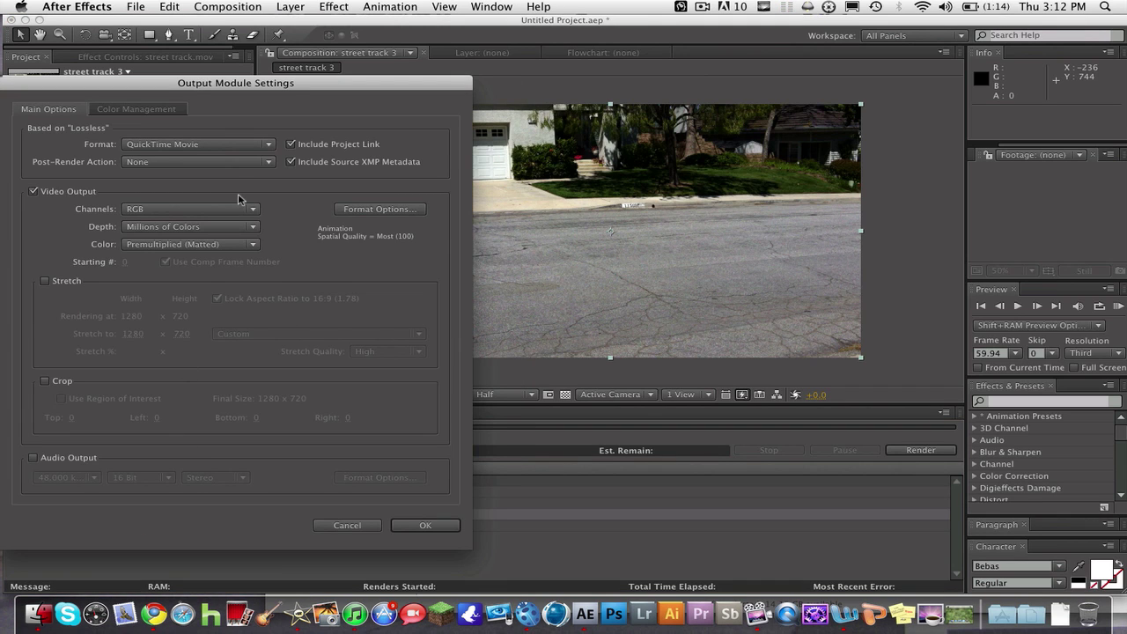
{"action": "left_click", "coordinate": [235, 148]}
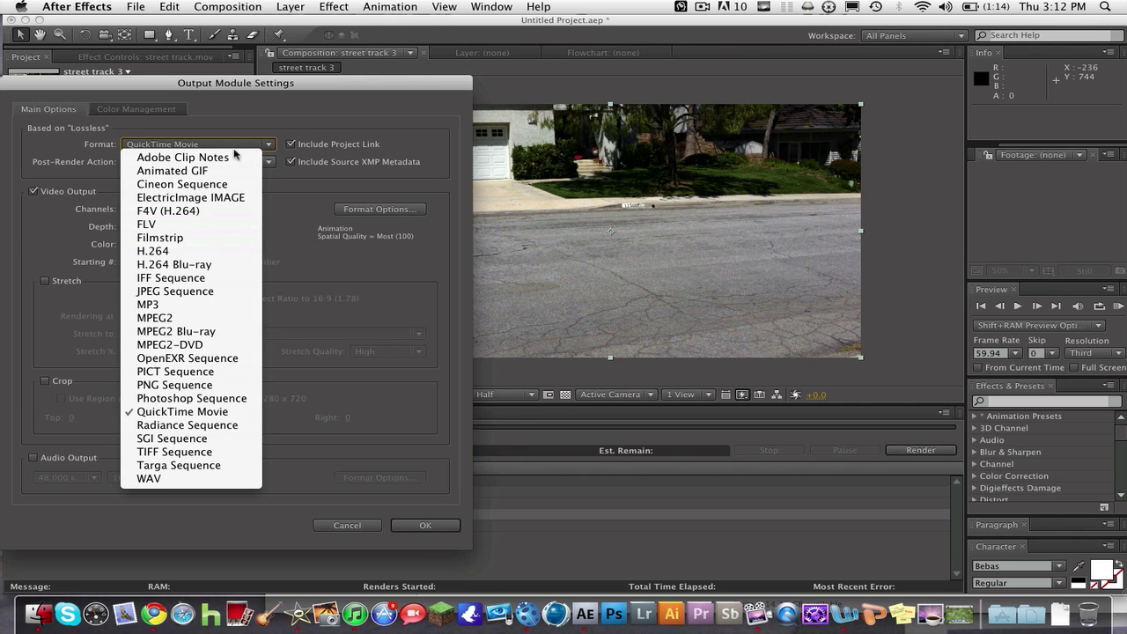
{"action": "left_click", "coordinate": [174, 452]}
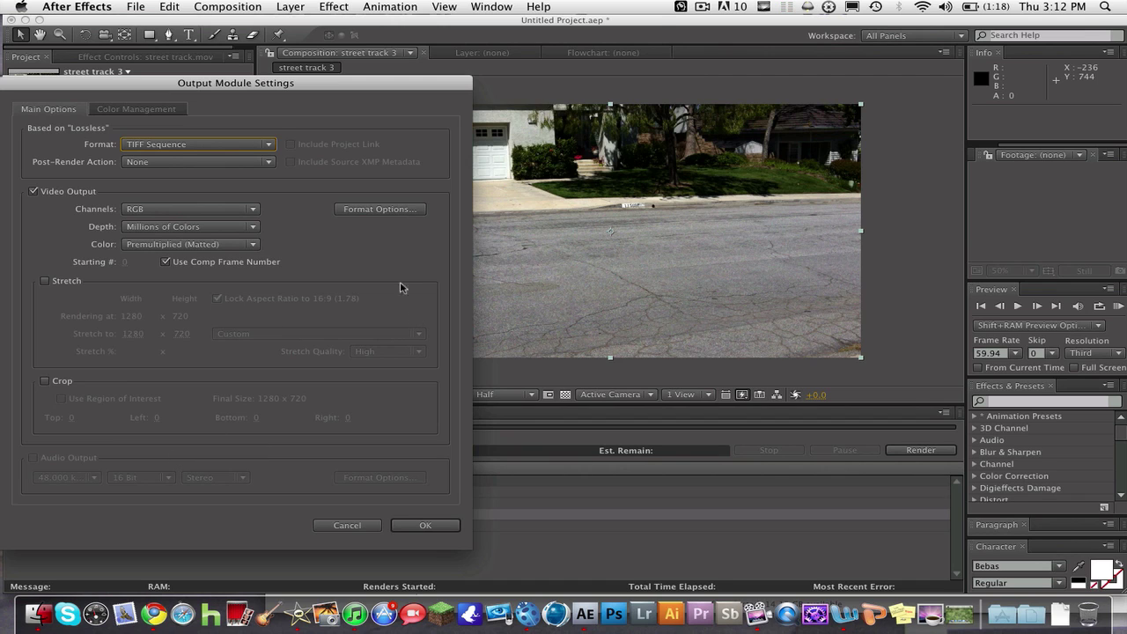
{"action": "left_click", "coordinate": [366, 211]}
{"action": "left_click", "coordinate": [66, 155]}
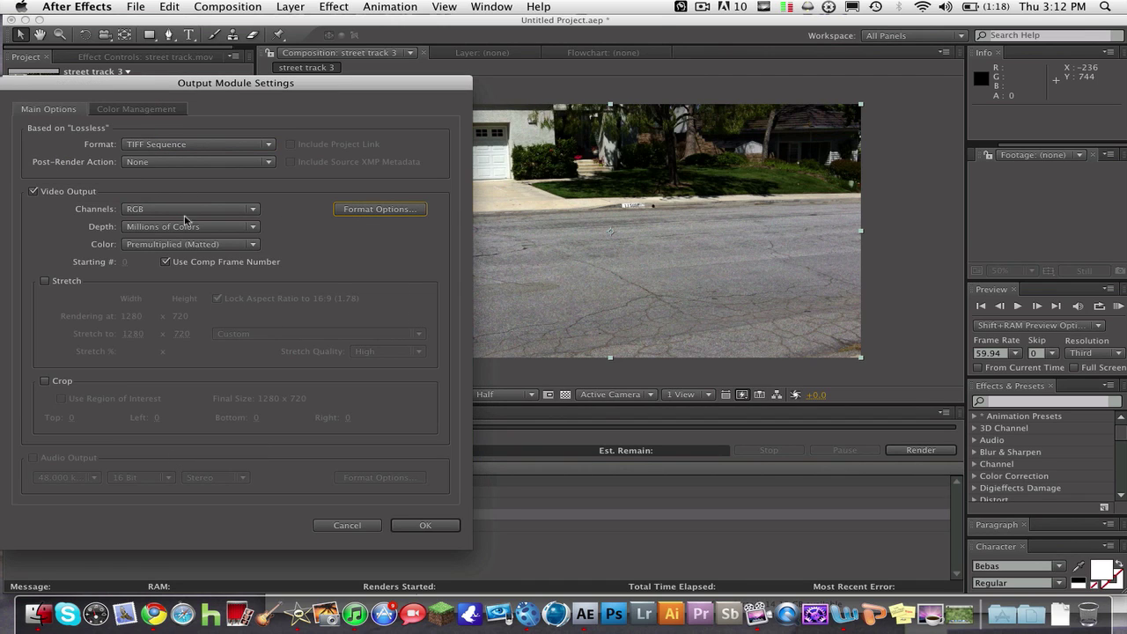
{"action": "left_click", "coordinate": [423, 526]}
{"action": "left_click", "coordinate": [414, 535]}
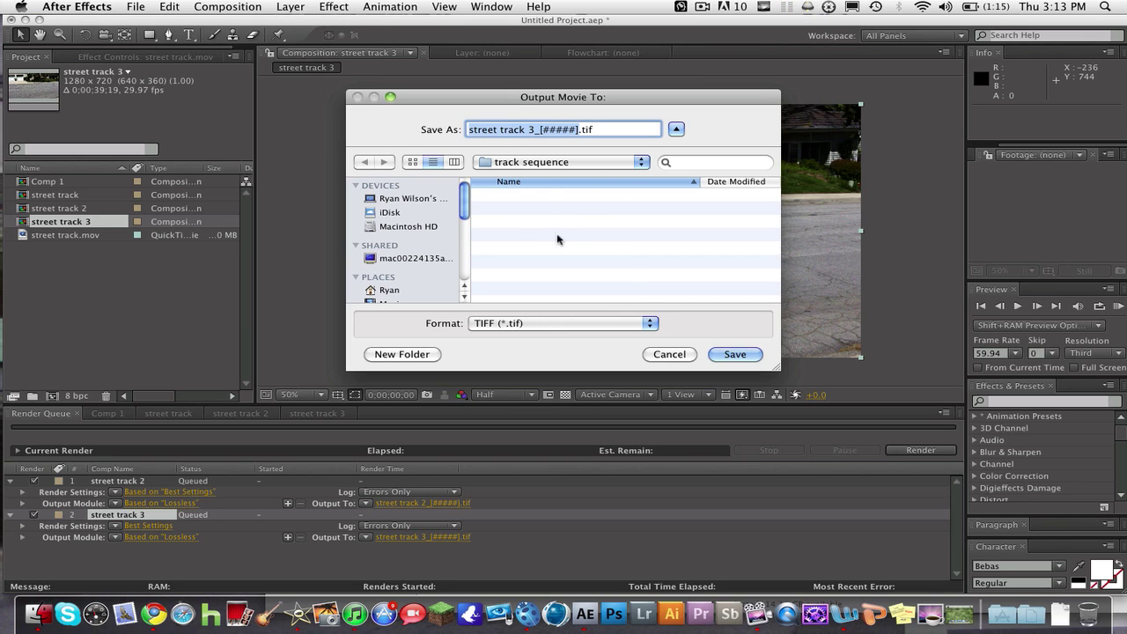
Cancel the Output Movie To dialog, keeping street track 3_[#####].tif as the output.
{"action": "left_click", "coordinate": [678, 359]}
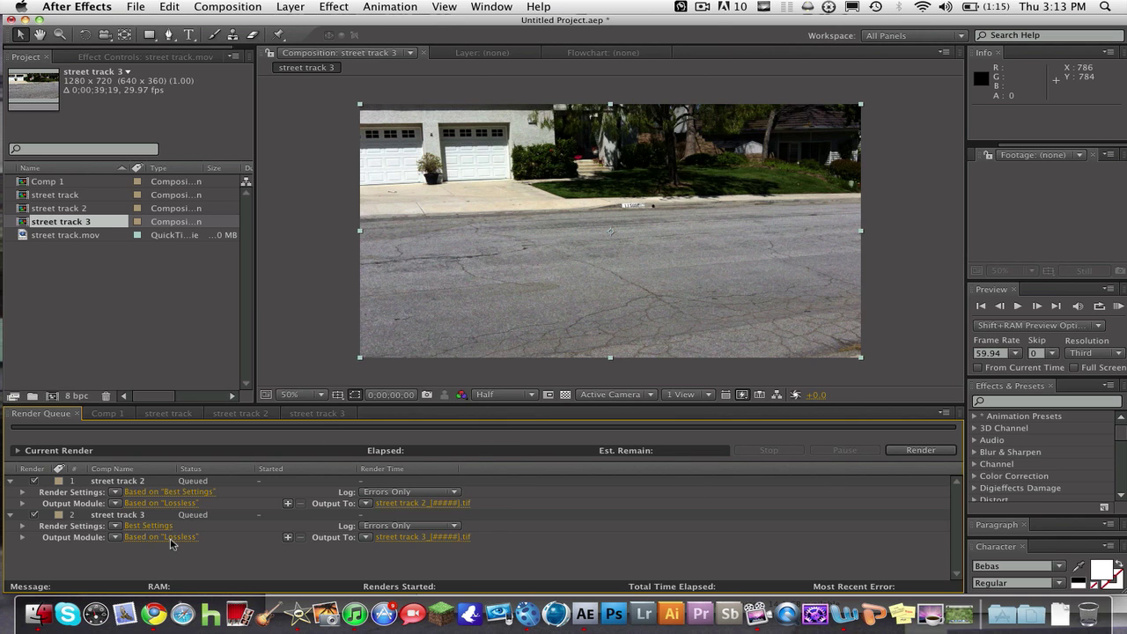
Review street track 3's Output Module and Render Settings unchanged, then switch to boujou.
{"action": "left_click", "coordinate": [170, 537]}
{"action": "left_click", "coordinate": [338, 528]}
{"action": "left_click", "coordinate": [152, 525]}
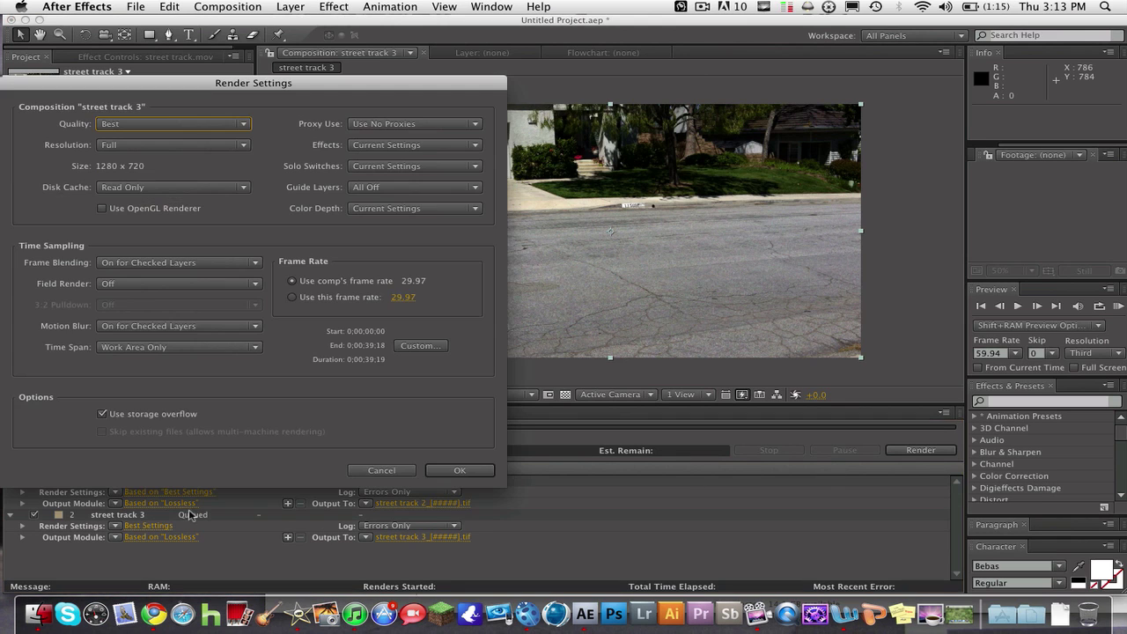
{"action": "left_click", "coordinate": [364, 471]}
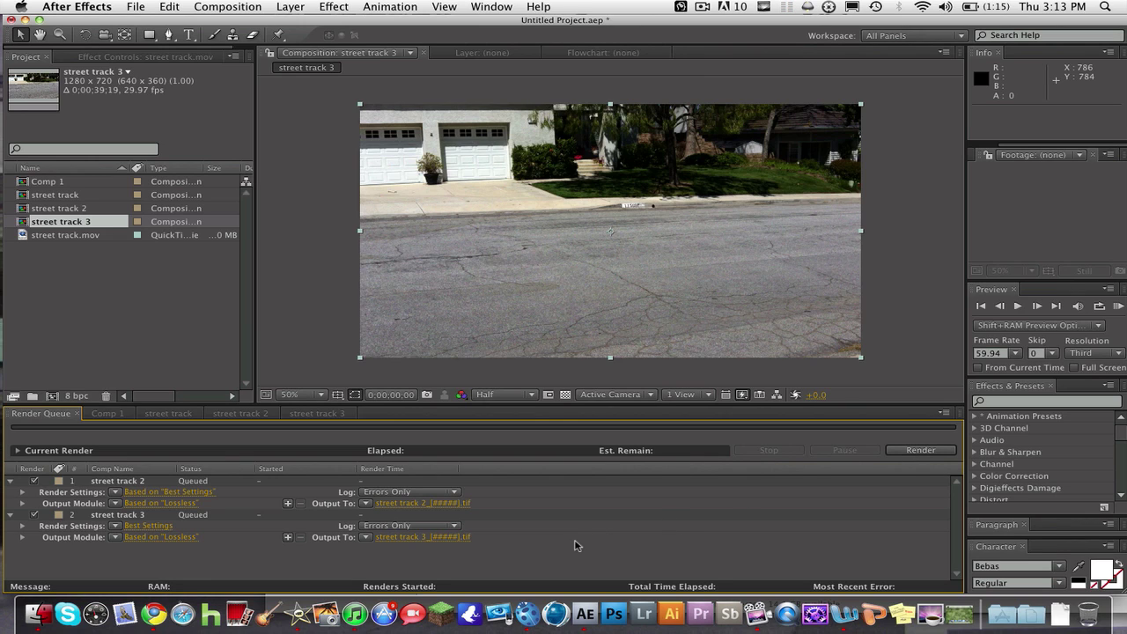
{"action": "left_click", "coordinate": [523, 623]}
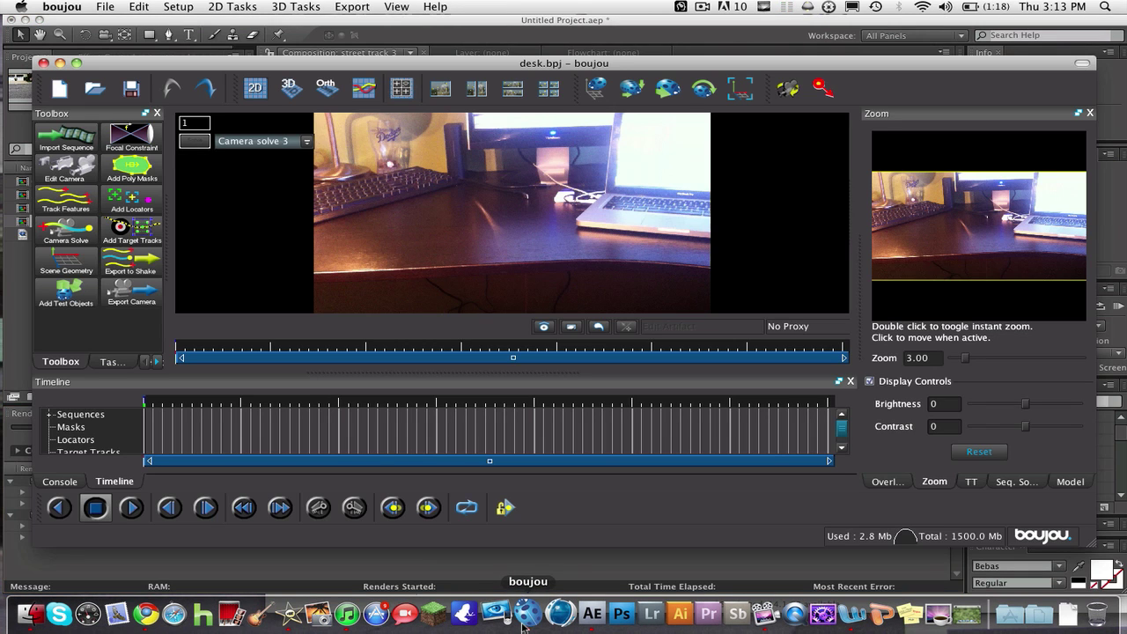
Minimize After Effects, move the boujou window up, and open the Setup menu.
{"action": "left_click", "coordinate": [25, 19]}
{"action": "left_click_drag", "start_coordinate": [189, 63], "coordinate": [168, 27]}
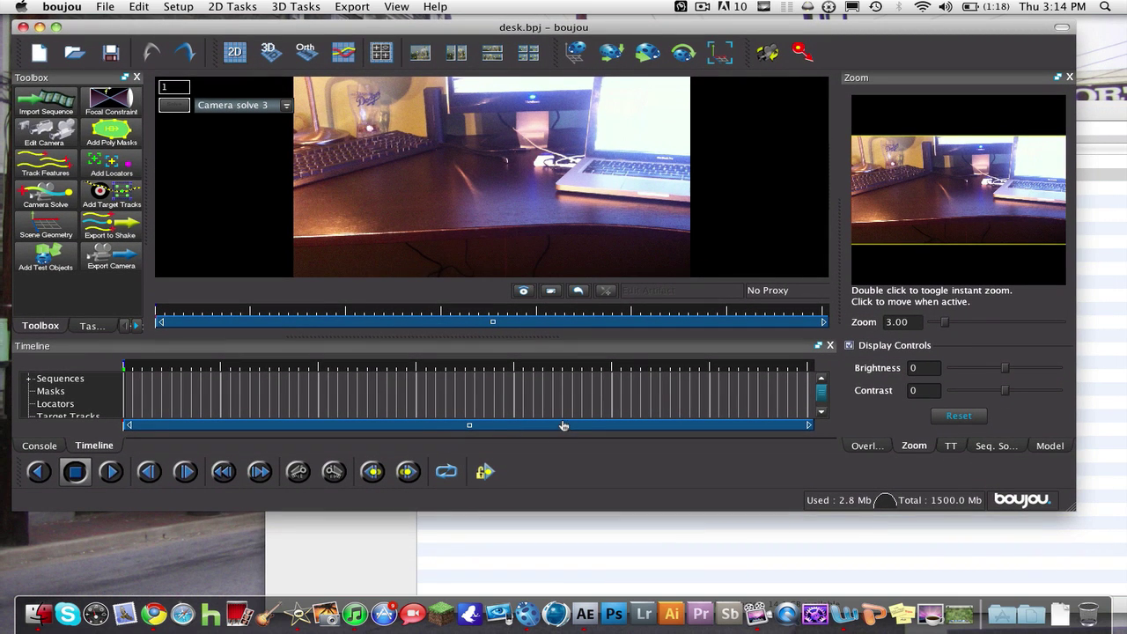
{"action": "left_click_drag", "start_coordinate": [119, 23], "coordinate": [119, 17]}
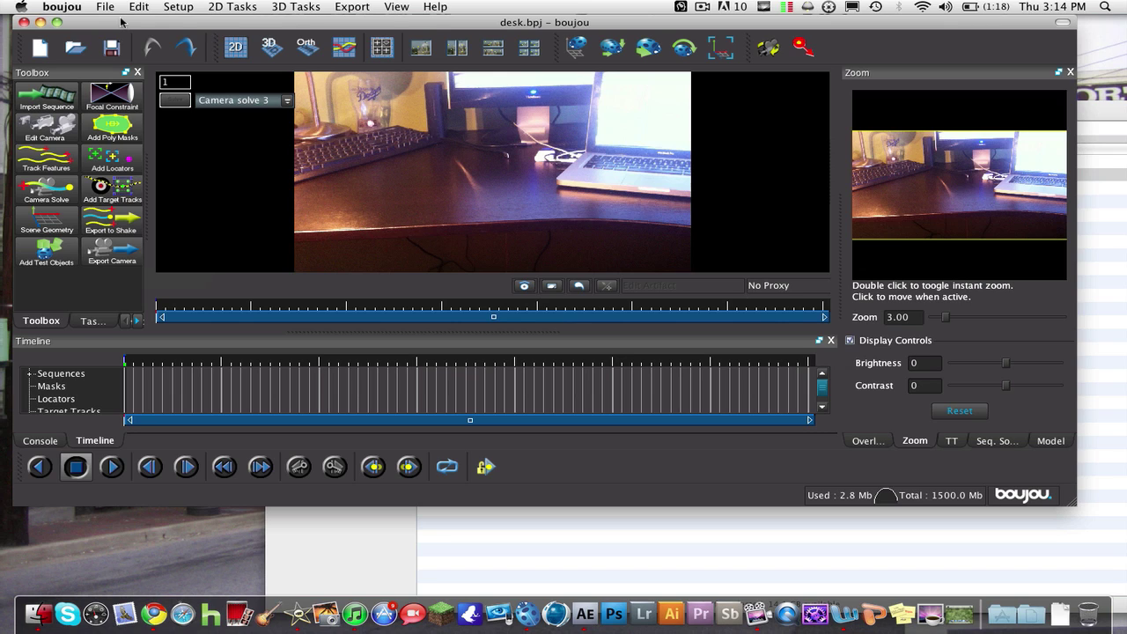
{"action": "left_click", "coordinate": [185, 11]}
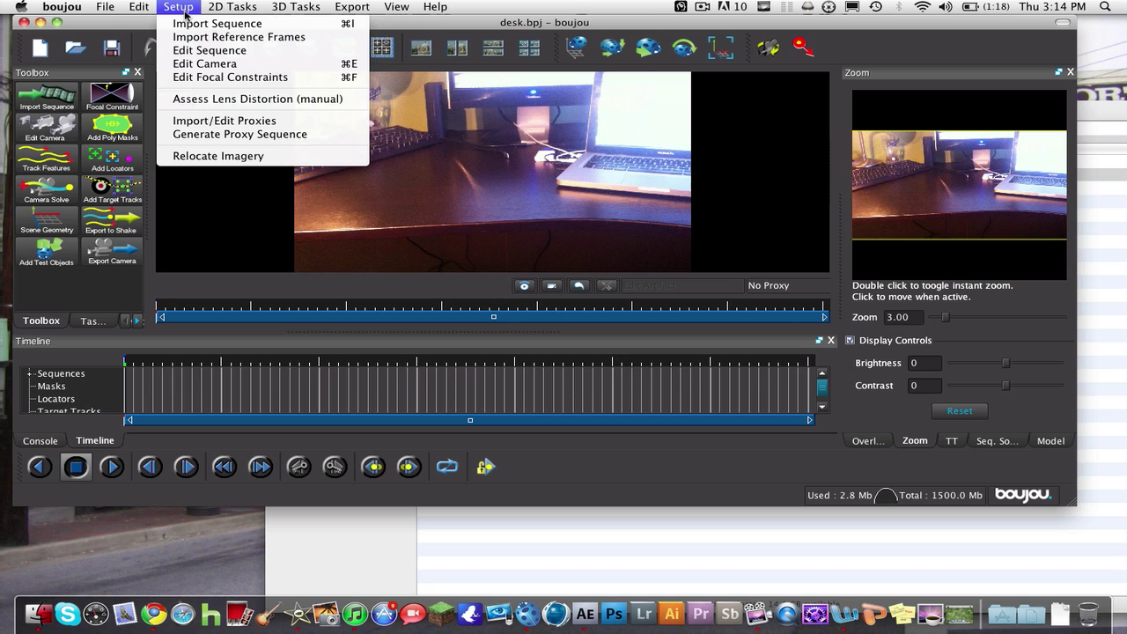
Import street 0001.tif from Movies > street > street sequence as Sequence 2, frames 1–1189.
{"action": "left_click", "coordinate": [188, 24]}
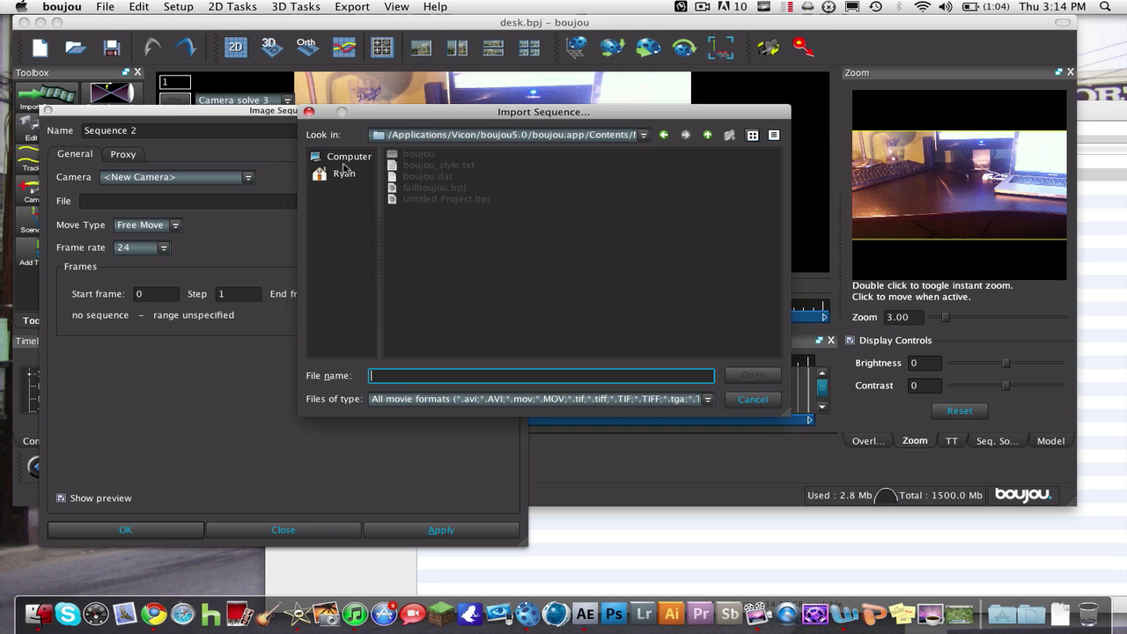
{"action": "left_click", "coordinate": [343, 180]}
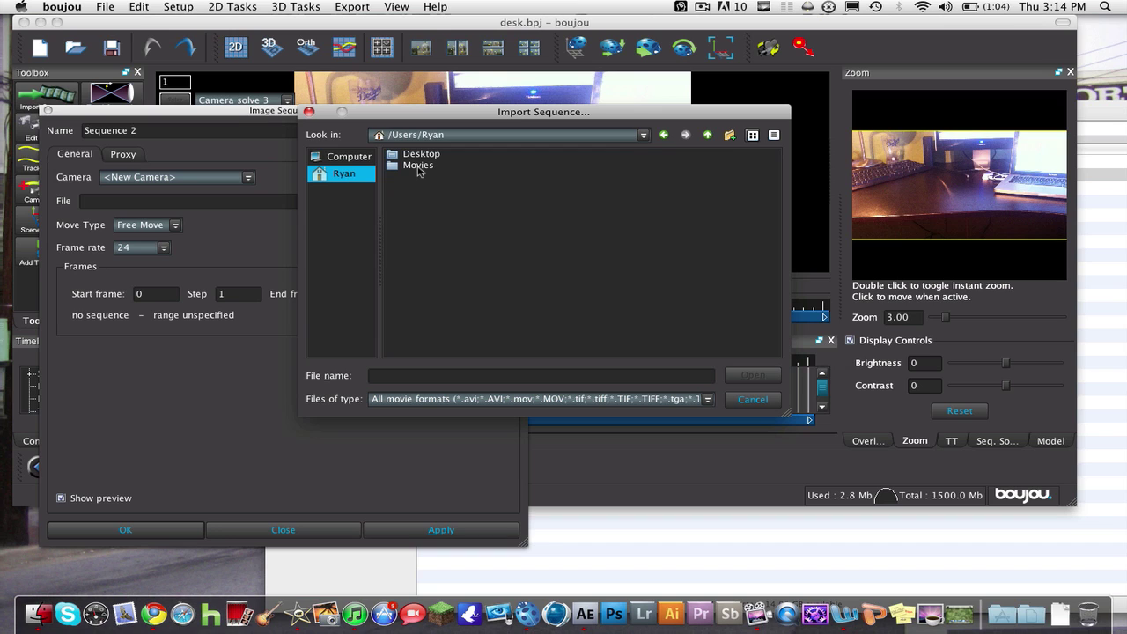
{"action": "double_click", "coordinate": [419, 169]}
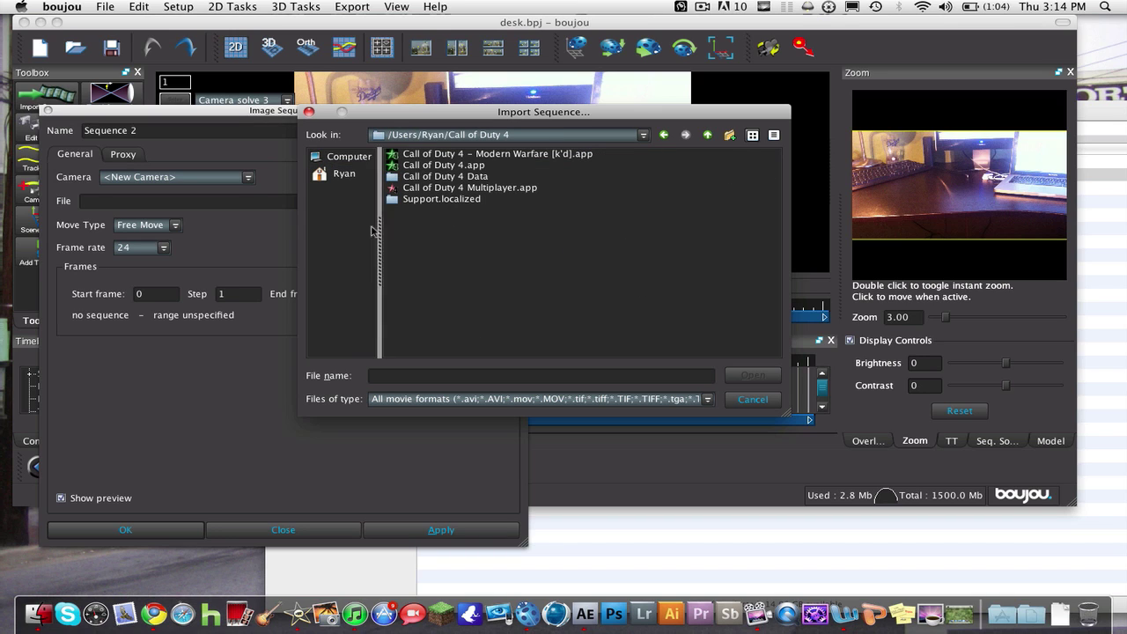
{"action": "left_click", "coordinate": [341, 176]}
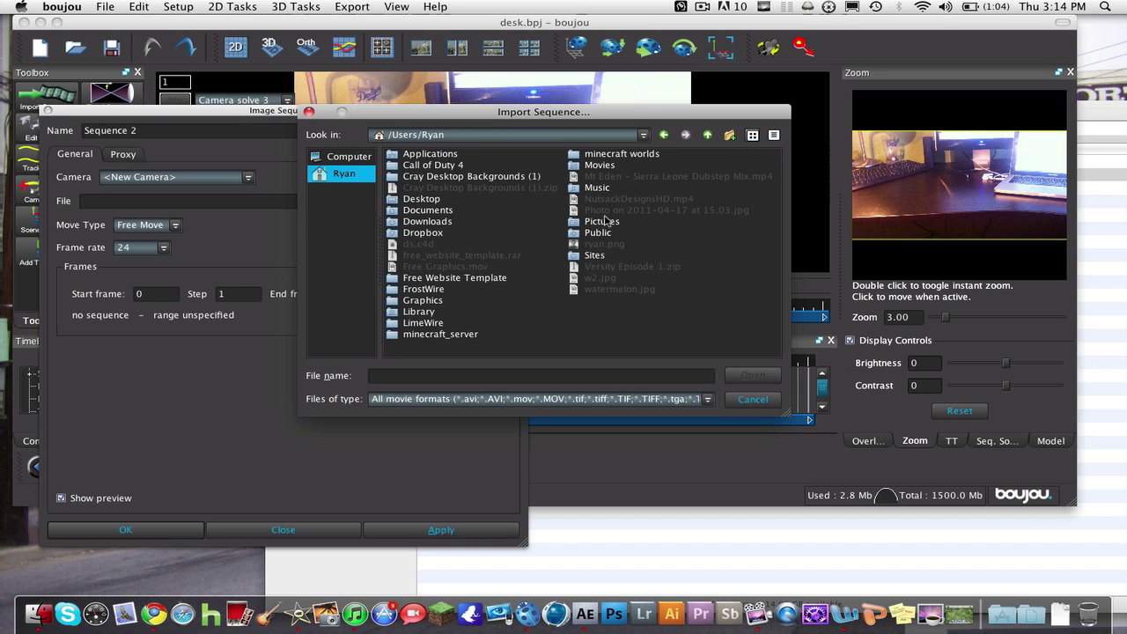
{"action": "double_click", "coordinate": [596, 165]}
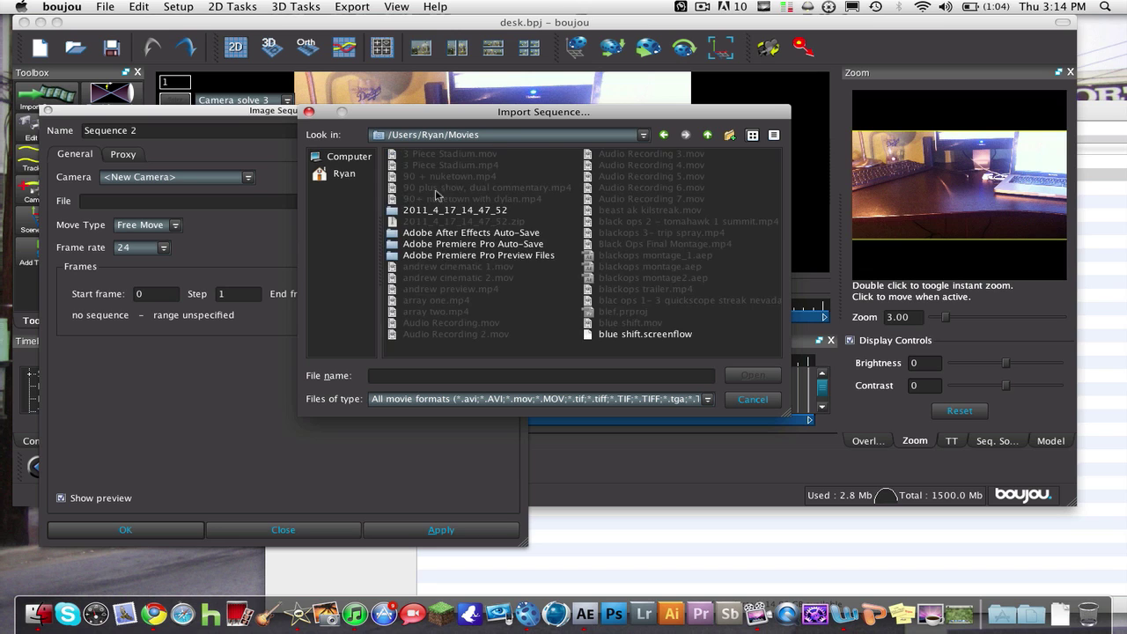
{"action": "scroll", "coordinate": [616, 306], "scroll_direction": "right", "scroll_amount": 6}
{"action": "scroll", "coordinate": [615, 304], "scroll_direction": "left", "scroll_amount": 3}
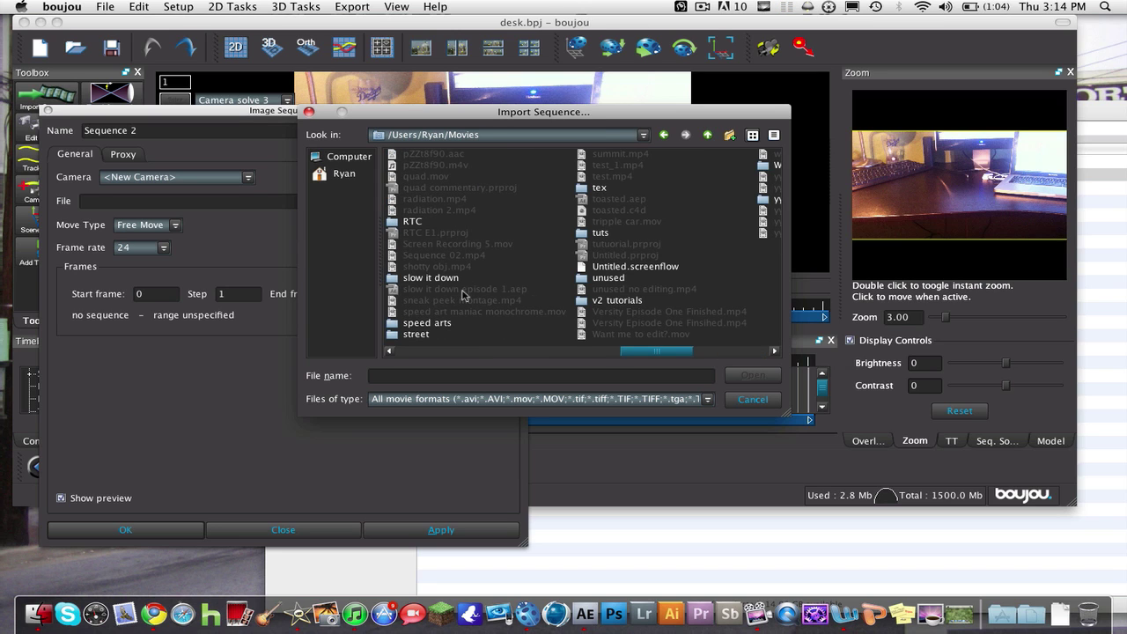
{"action": "double_click", "coordinate": [427, 333]}
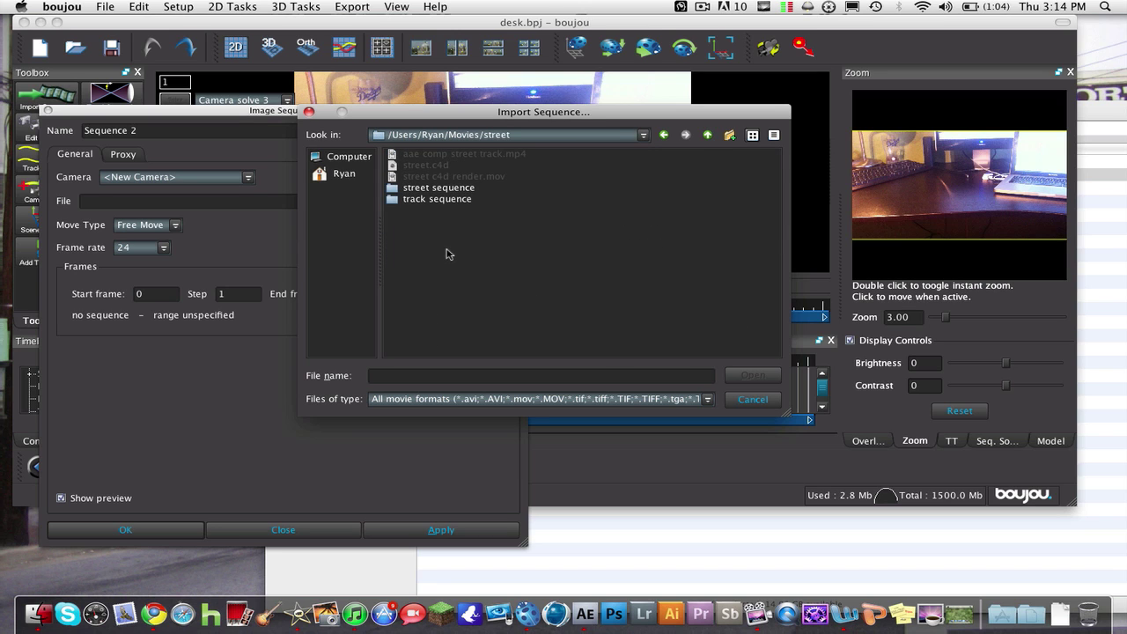
{"action": "double_click", "coordinate": [445, 188]}
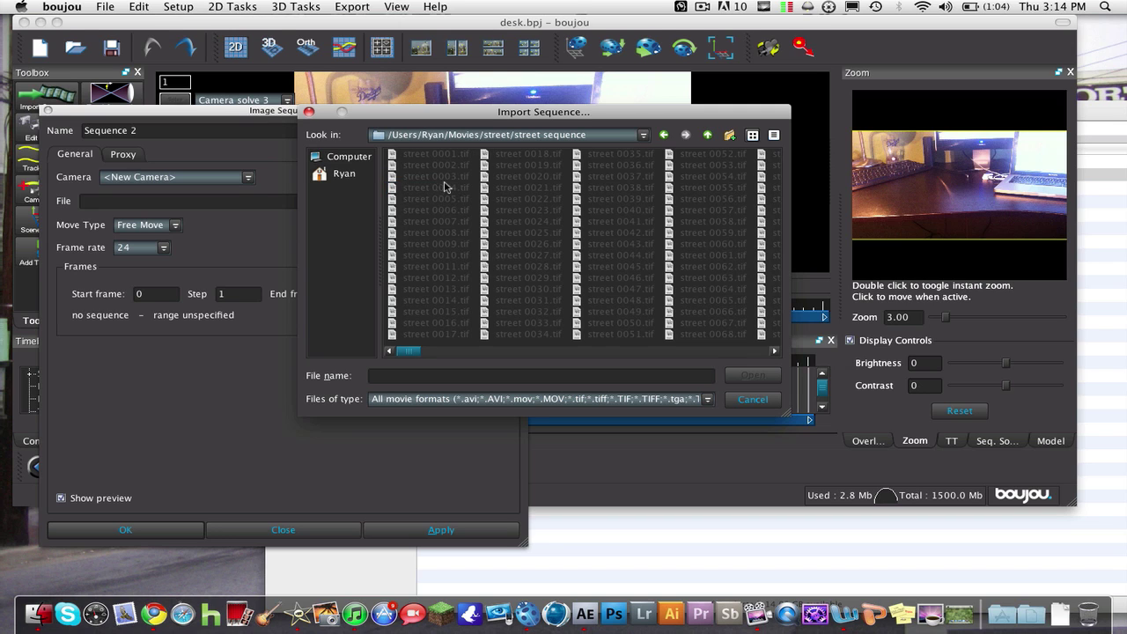
{"action": "left_click", "coordinate": [445, 156]}
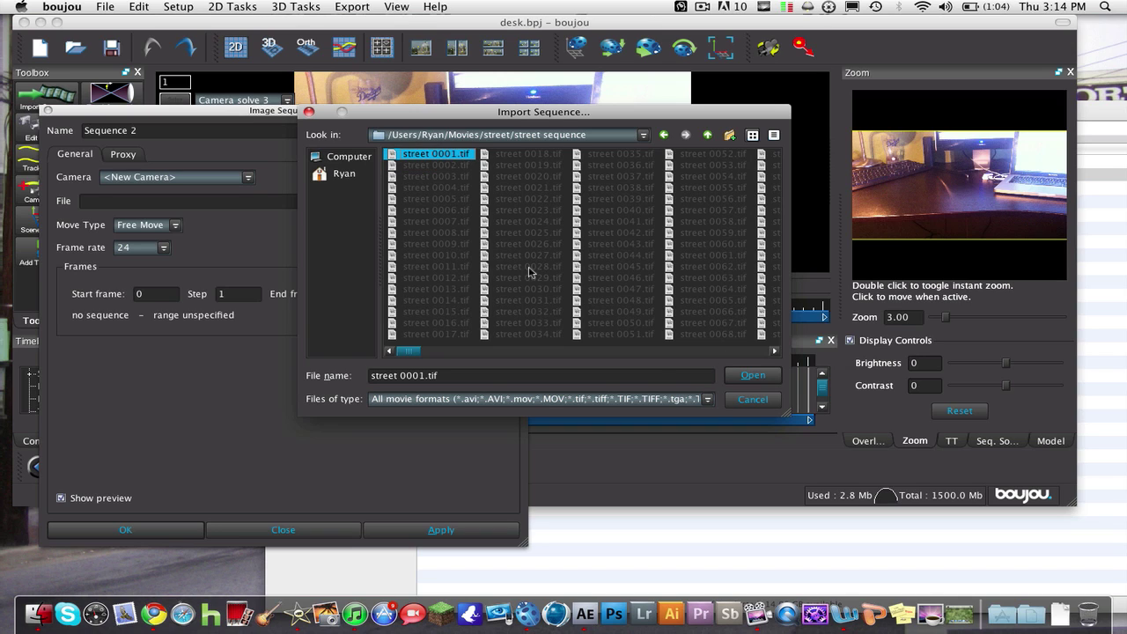
{"action": "left_click", "coordinate": [752, 376]}
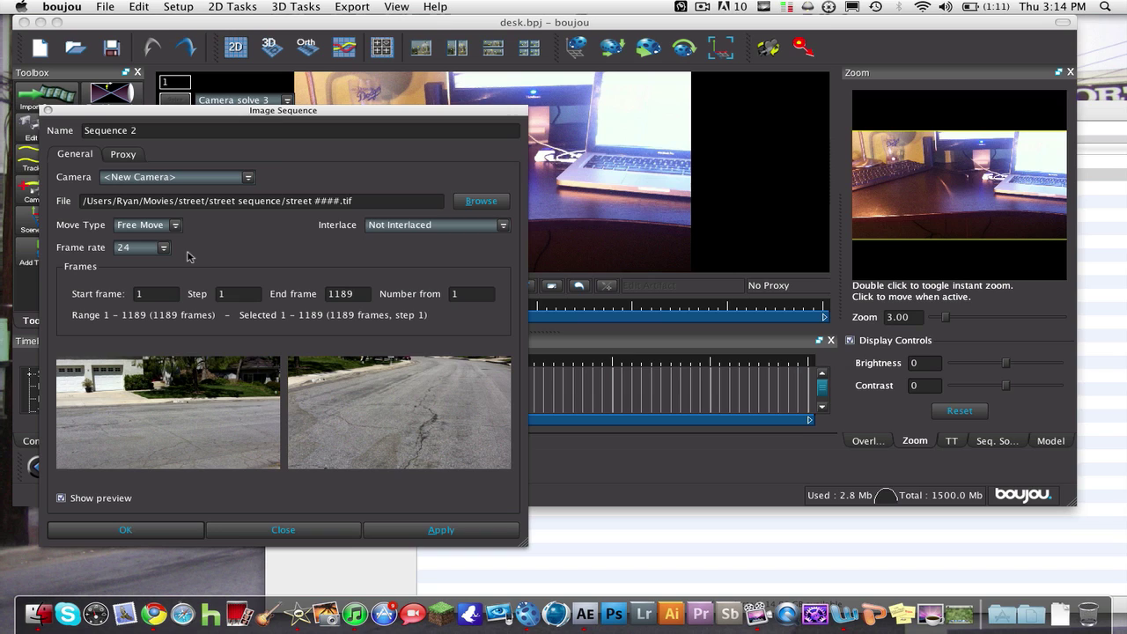
Set Sequence 2's frame rate to 29.97, apply it, and close the Image Sequence dialog.
{"action": "left_click", "coordinate": [145, 250]}
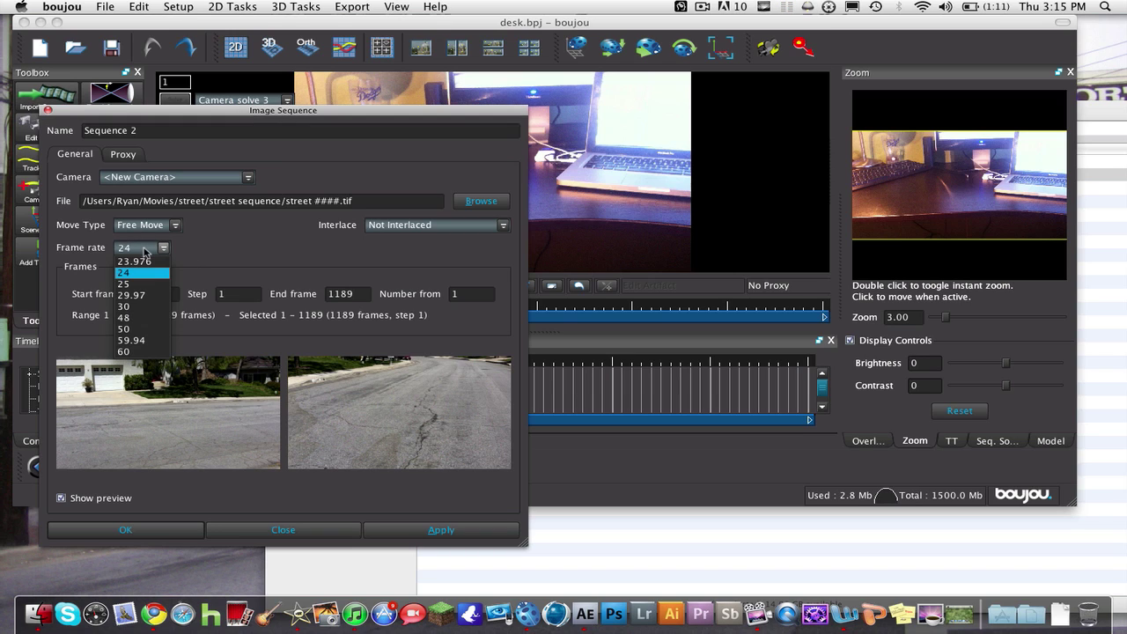
{"action": "left_click", "coordinate": [151, 250]}
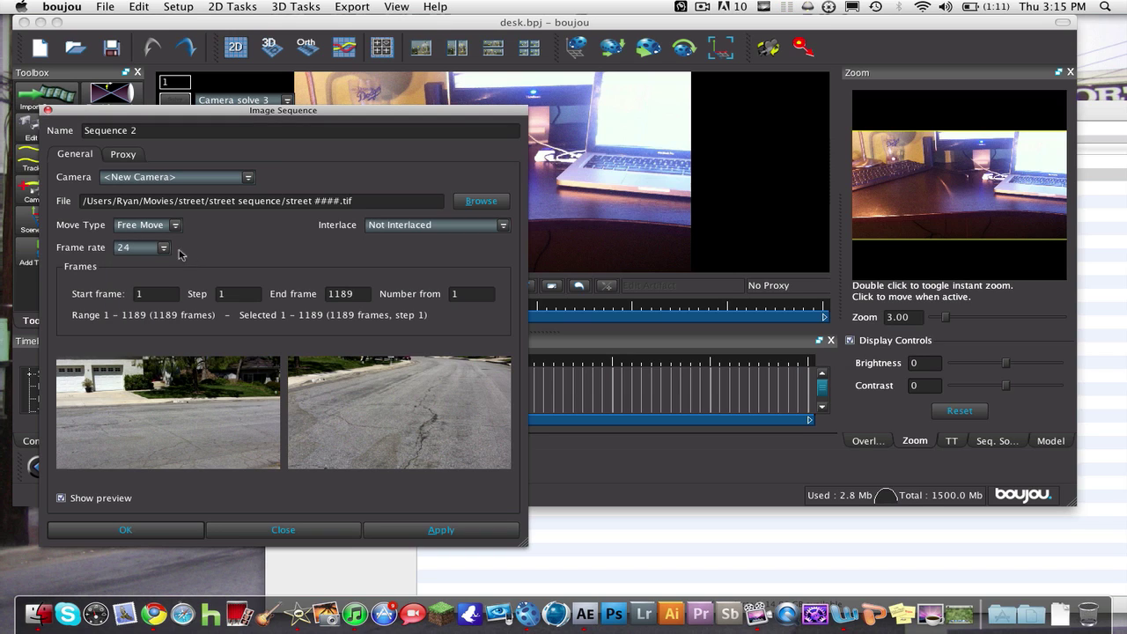
{"action": "left_click", "coordinate": [154, 252]}
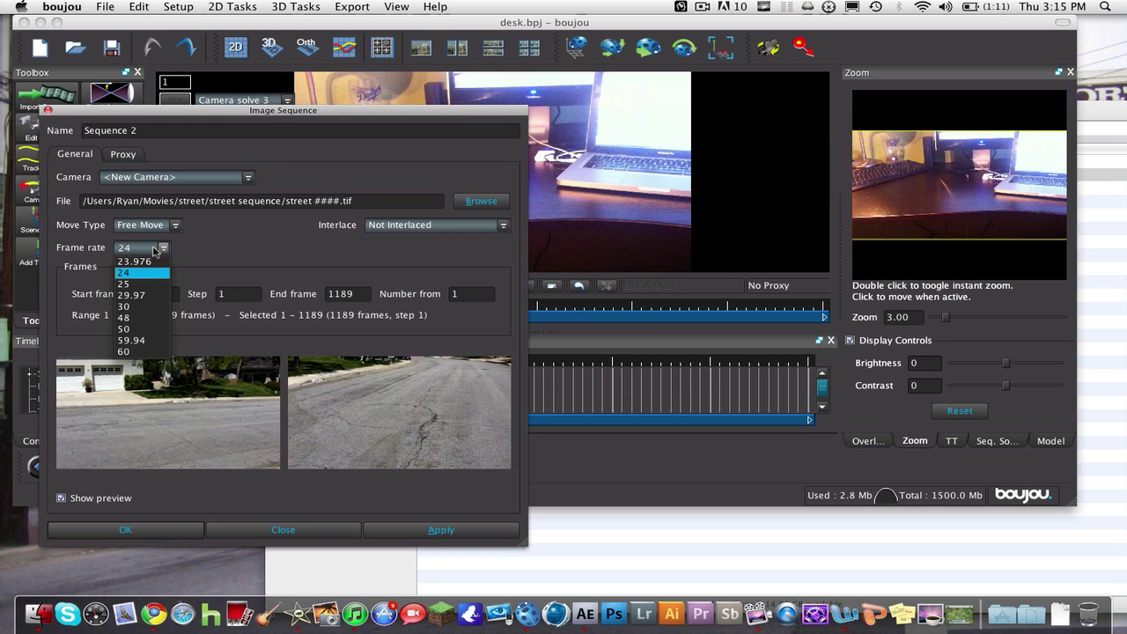
{"action": "left_click", "coordinate": [153, 296]}
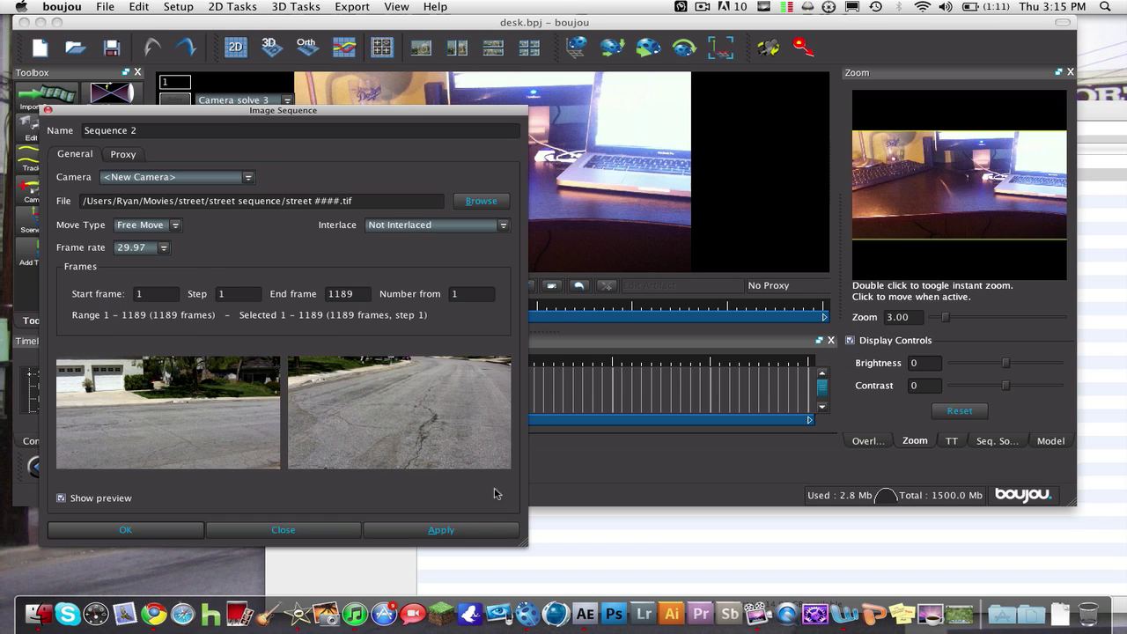
{"action": "left_click", "coordinate": [444, 536]}
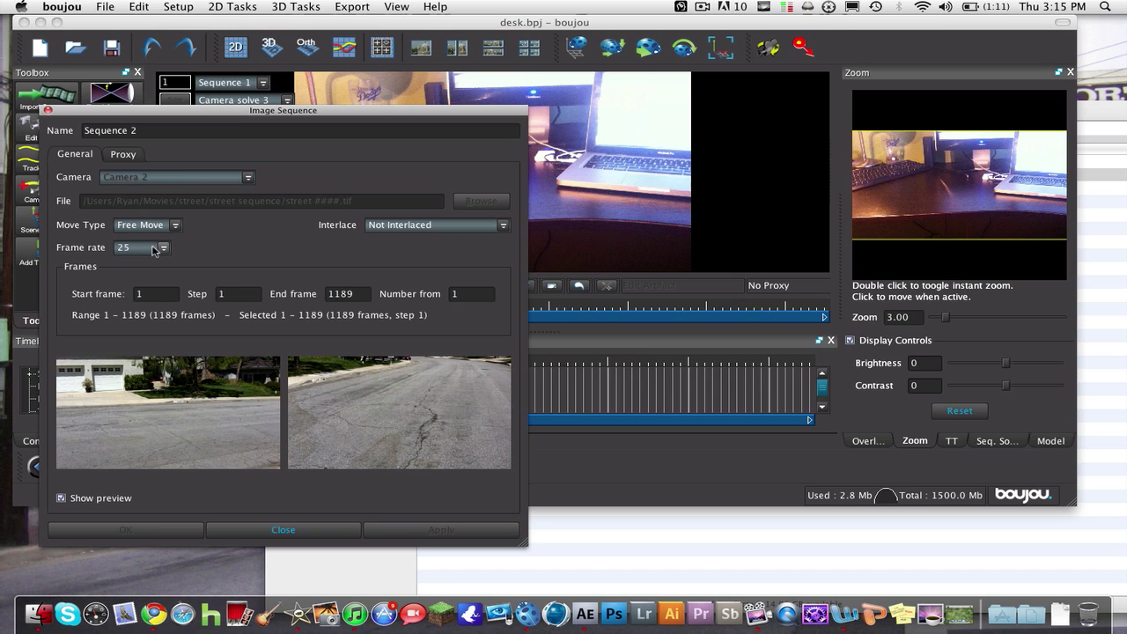
{"action": "left_click", "coordinate": [155, 250]}
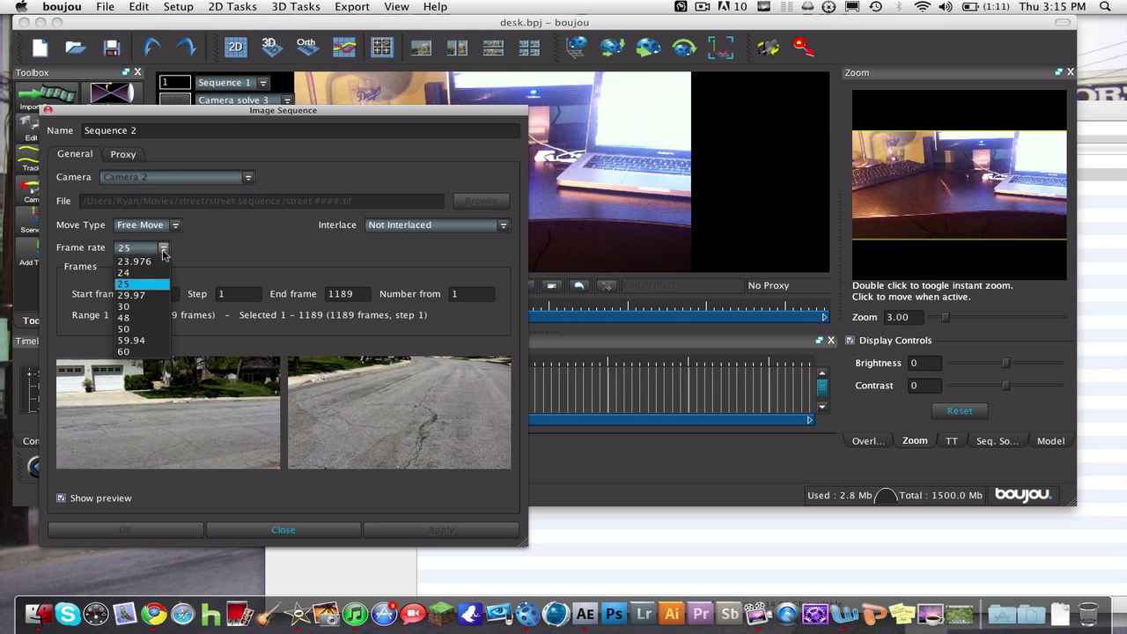
{"action": "left_click", "coordinate": [147, 295]}
{"action": "left_click", "coordinate": [398, 530]}
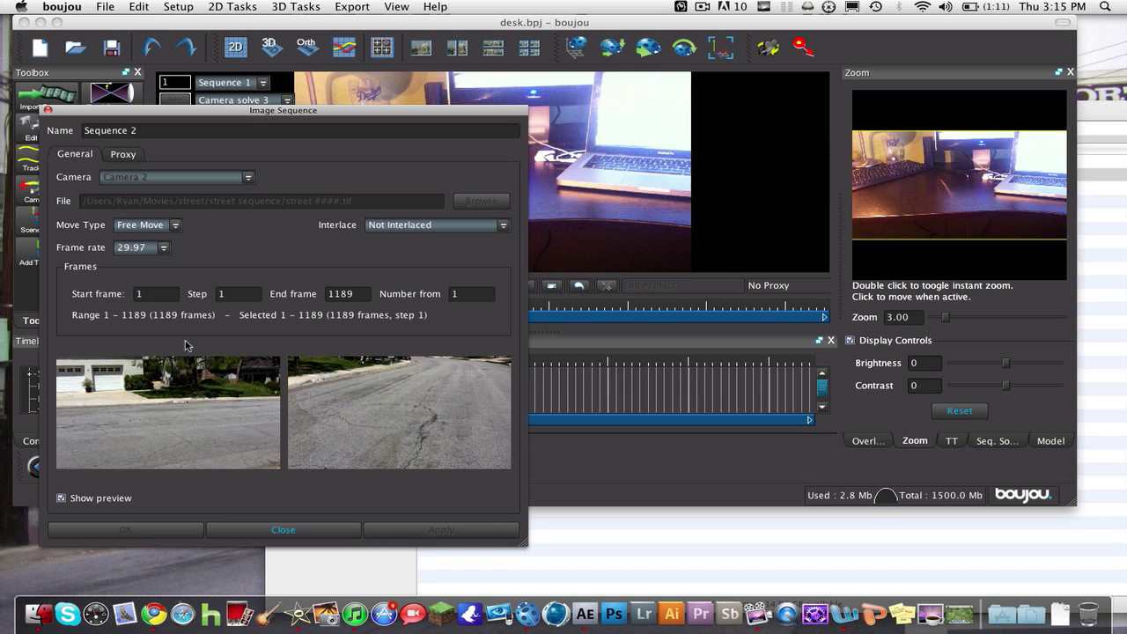
{"action": "left_click", "coordinate": [226, 531]}
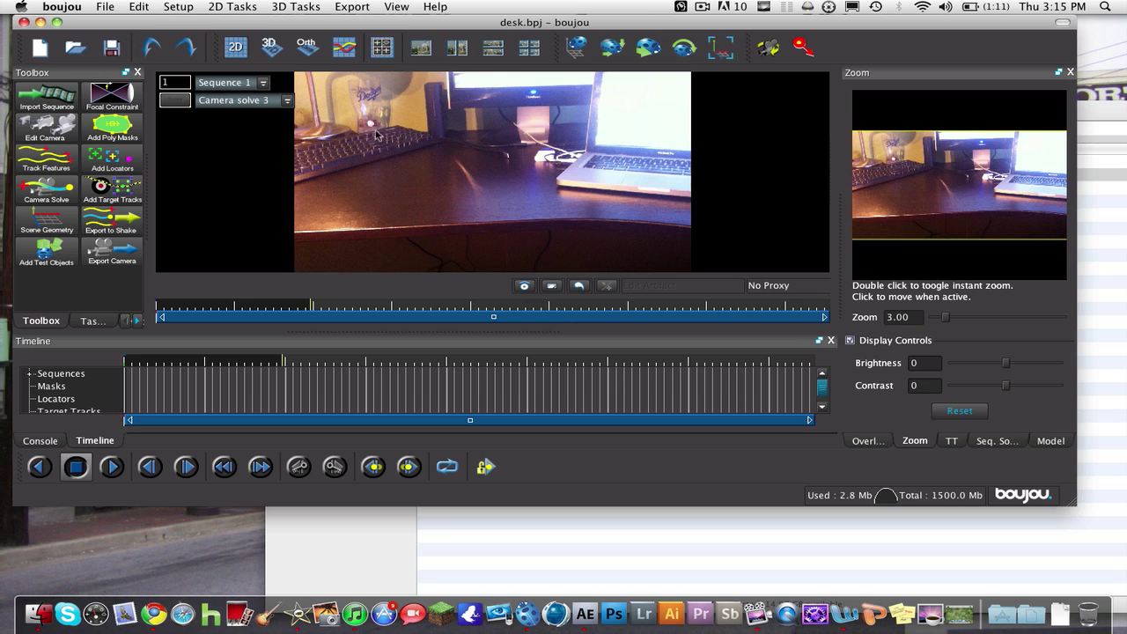
{"action": "left_click", "coordinate": [262, 82]}
{"action": "left_click", "coordinate": [221, 97]}
{"action": "left_click", "coordinate": [228, 88]}
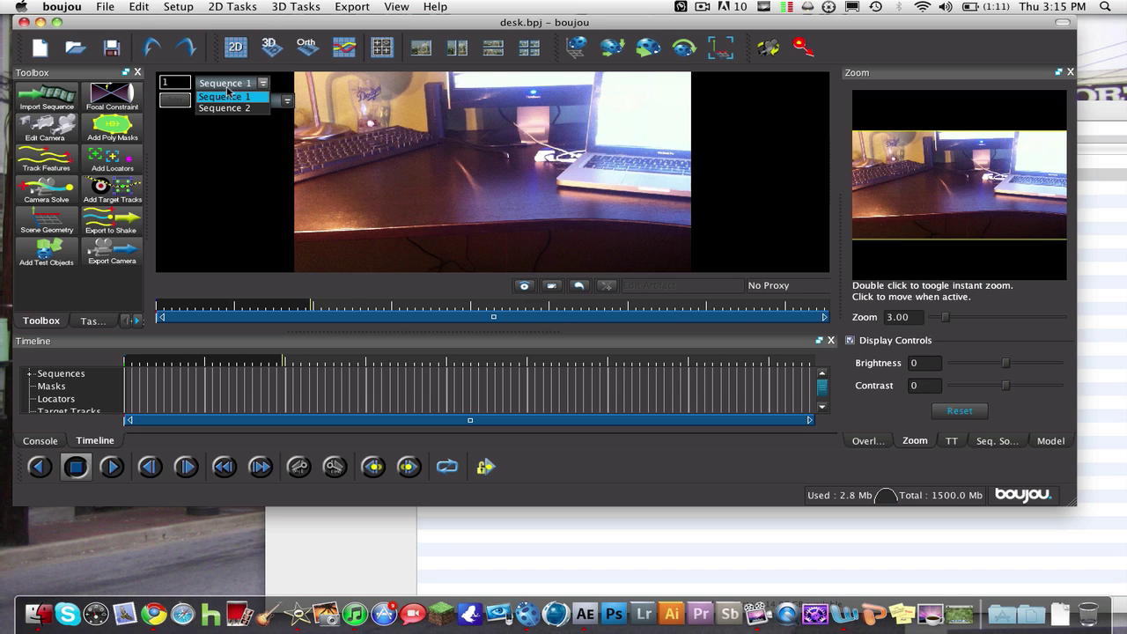
{"action": "left_click", "coordinate": [226, 97]}
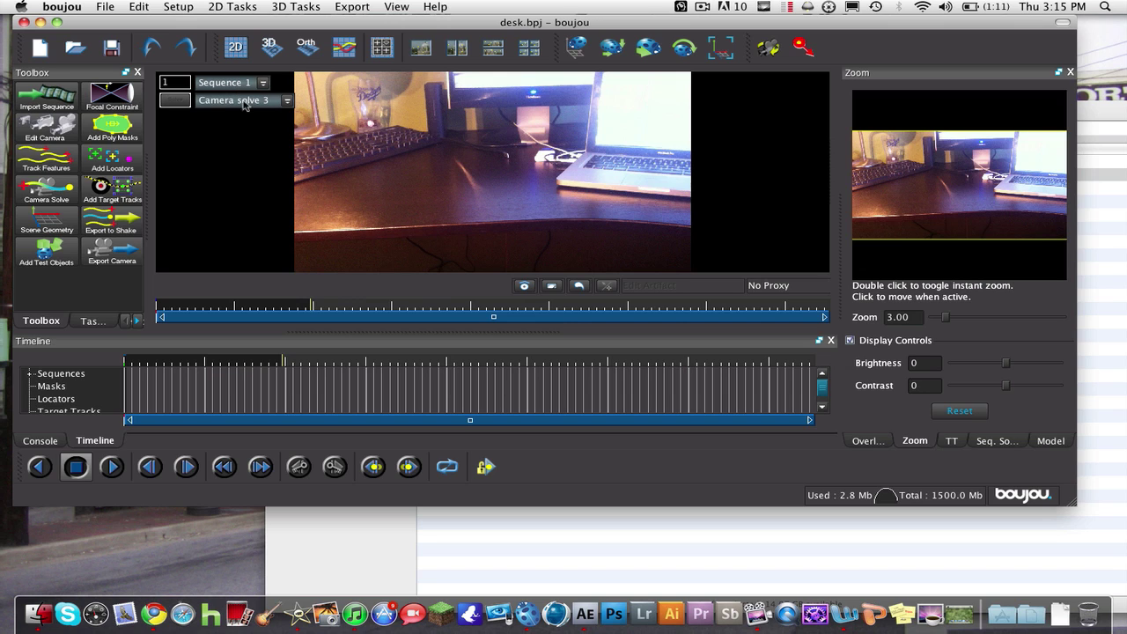
{"action": "left_click", "coordinate": [263, 83]}
{"action": "left_click", "coordinate": [252, 96]}
{"action": "left_click", "coordinate": [263, 83]}
{"action": "left_click", "coordinate": [249, 107]}
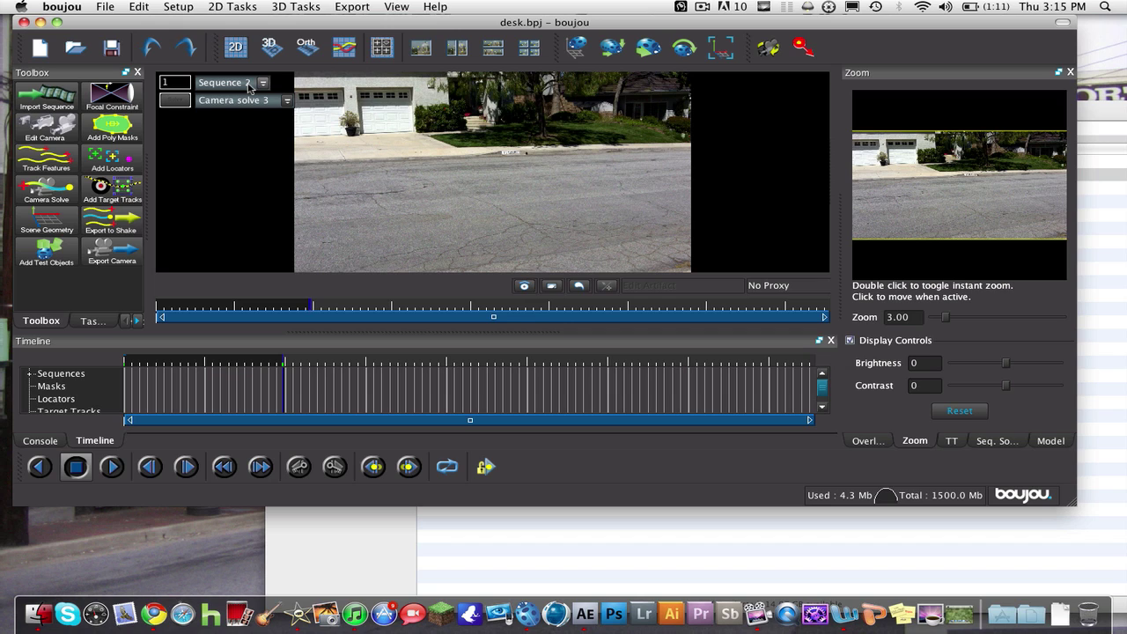
{"action": "left_click", "coordinate": [249, 84]}
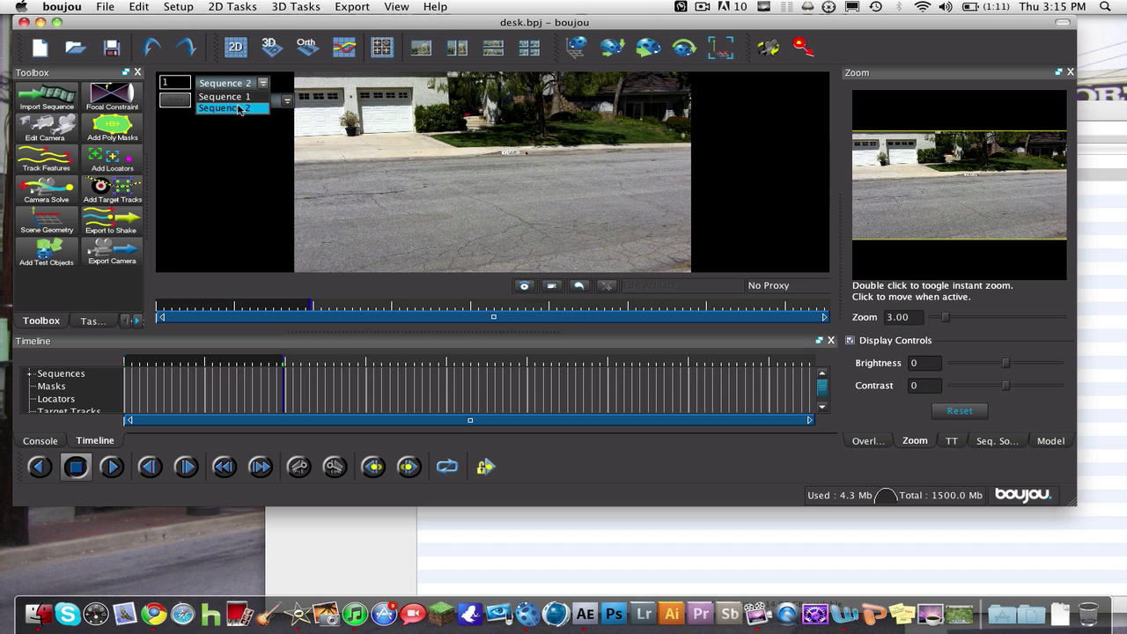
{"action": "left_click", "coordinate": [238, 99]}
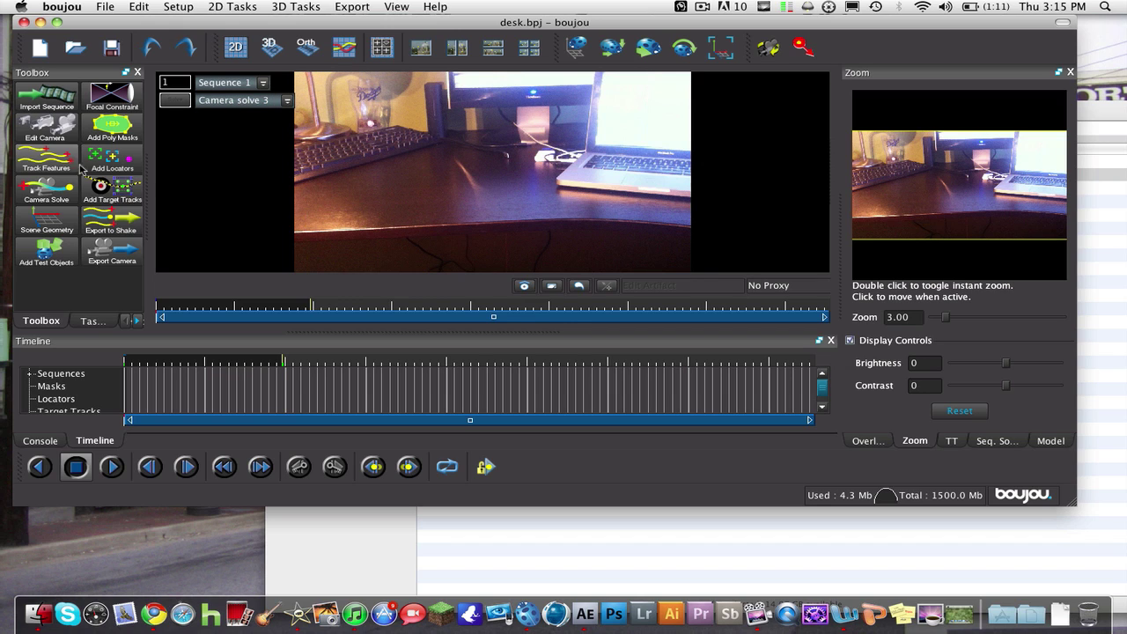
{"action": "left_click", "coordinate": [52, 164]}
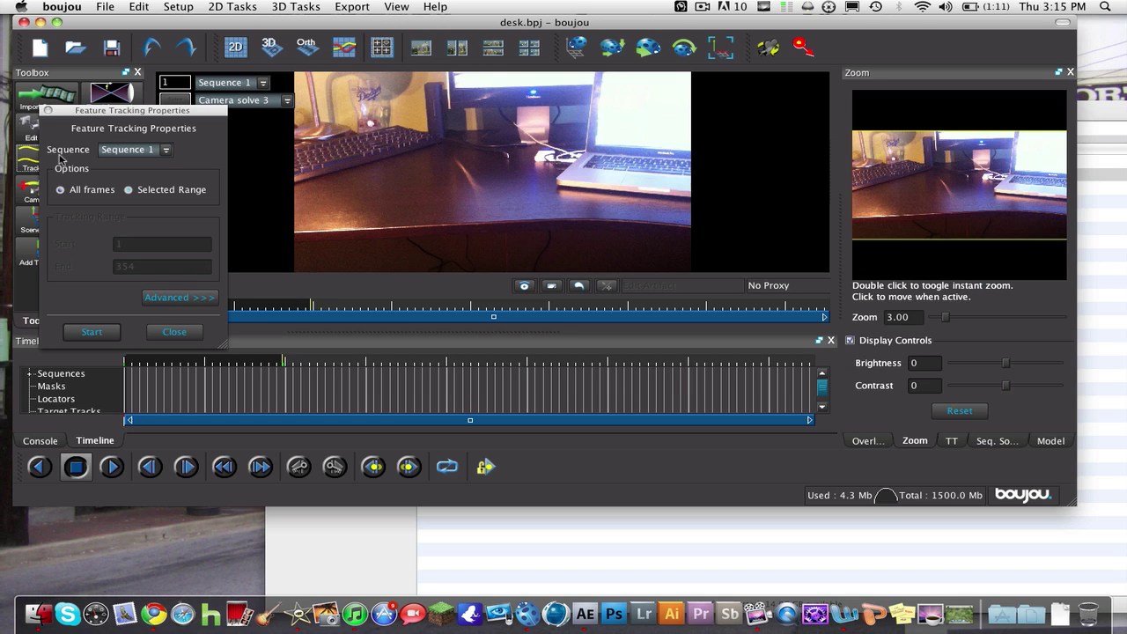
{"action": "left_click", "coordinate": [153, 152]}
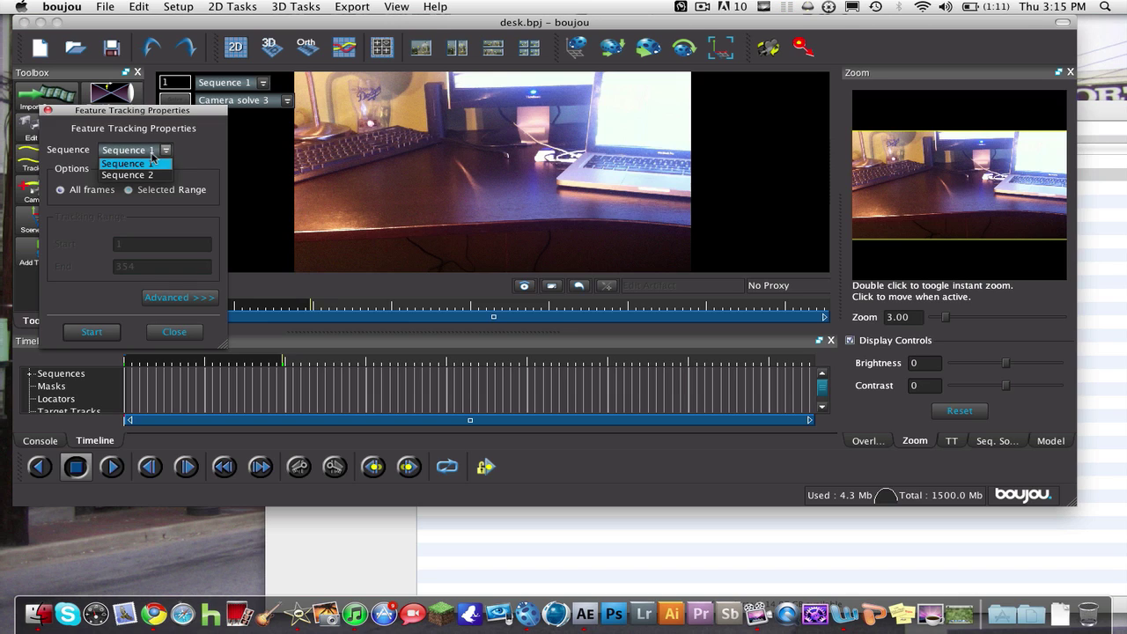
{"action": "left_click", "coordinate": [150, 164]}
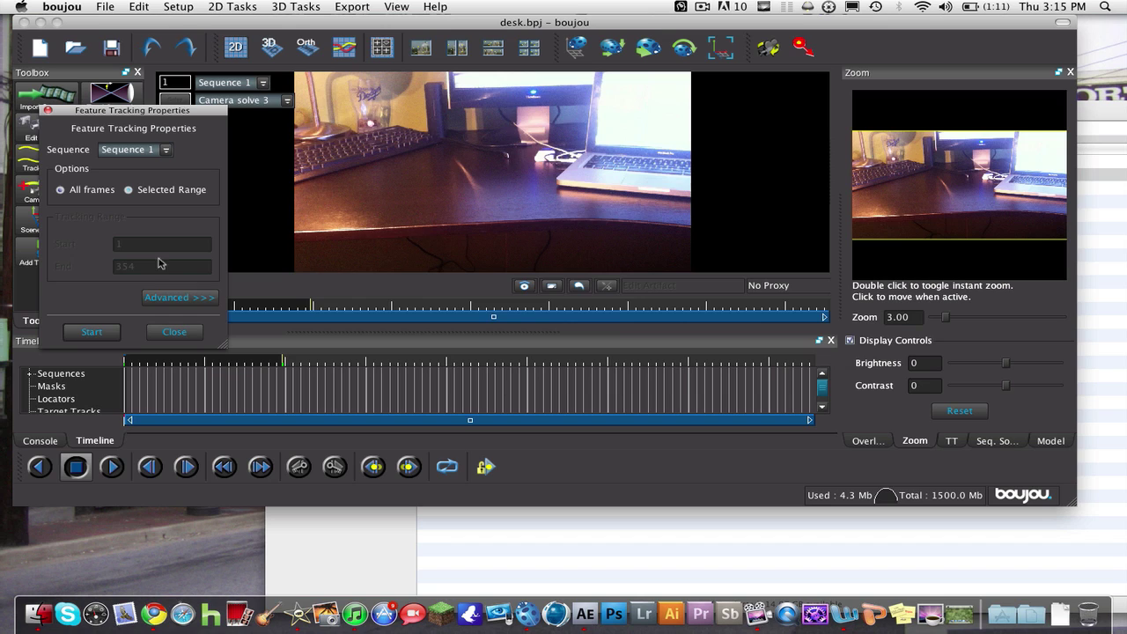
{"action": "left_click", "coordinate": [170, 294]}
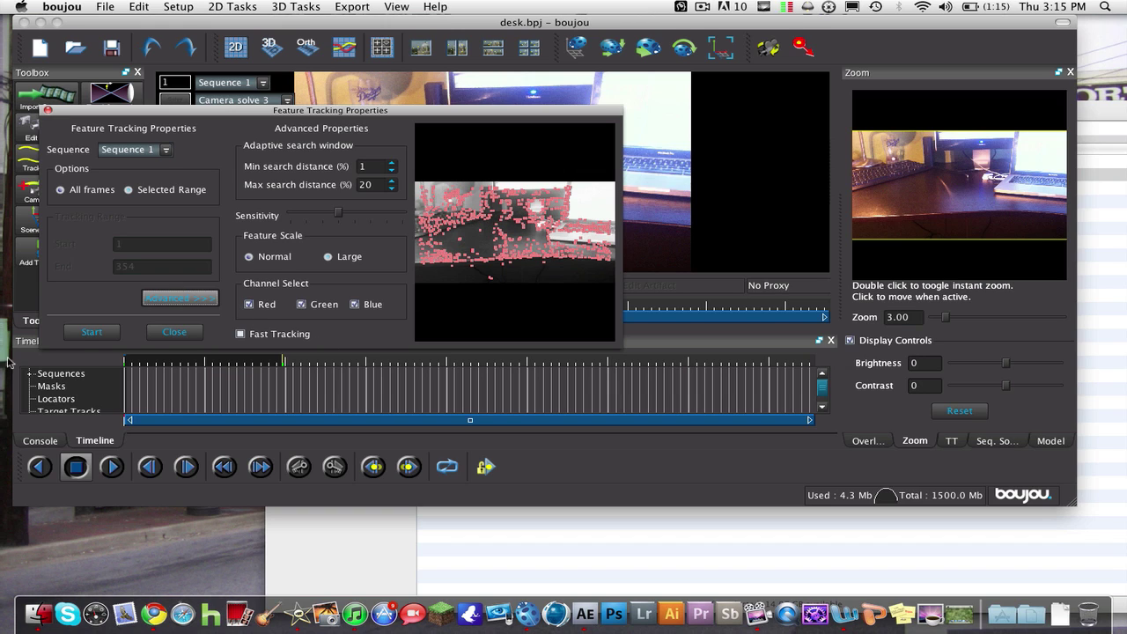
{"action": "left_click", "coordinate": [185, 335]}
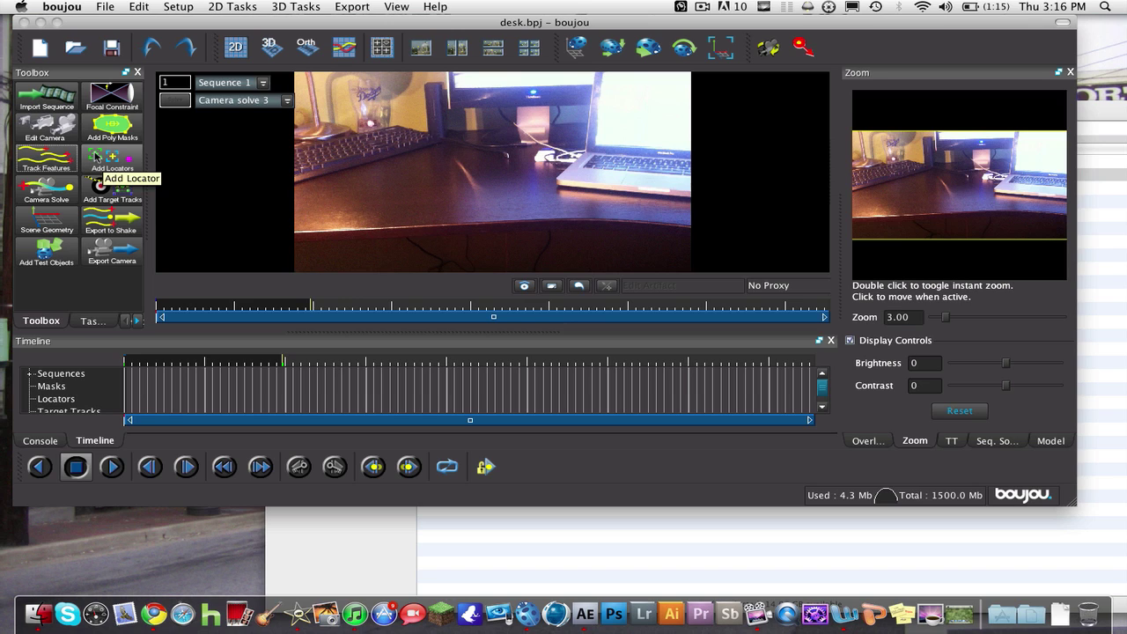
{"action": "left_click", "coordinate": [53, 188]}
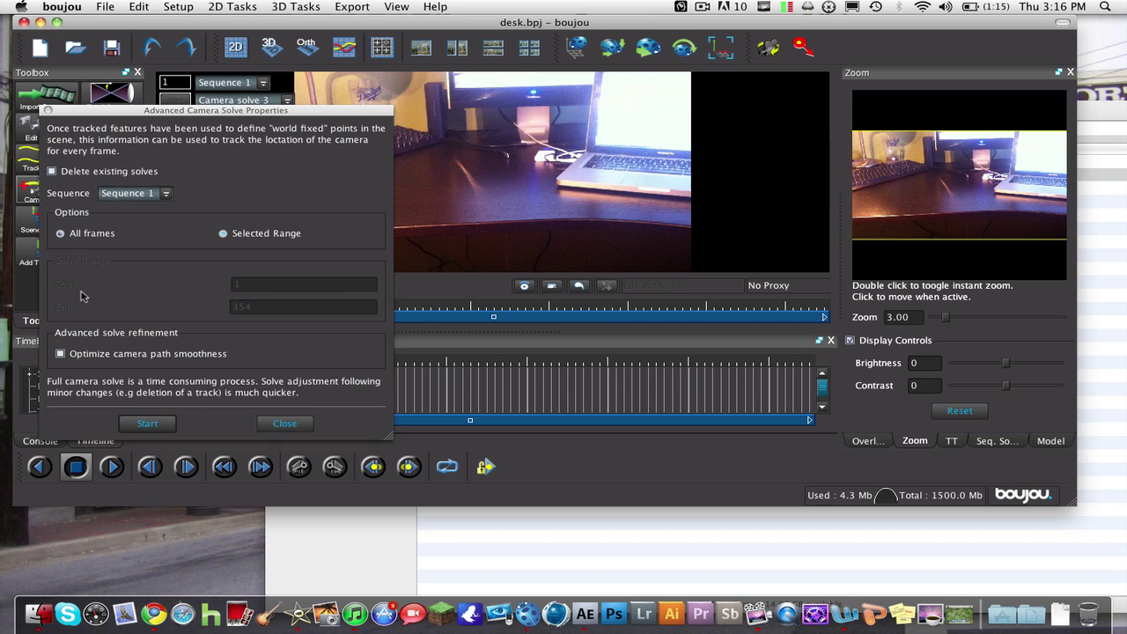
{"action": "left_click", "coordinate": [67, 353]}
{"action": "left_click", "coordinate": [132, 423]}
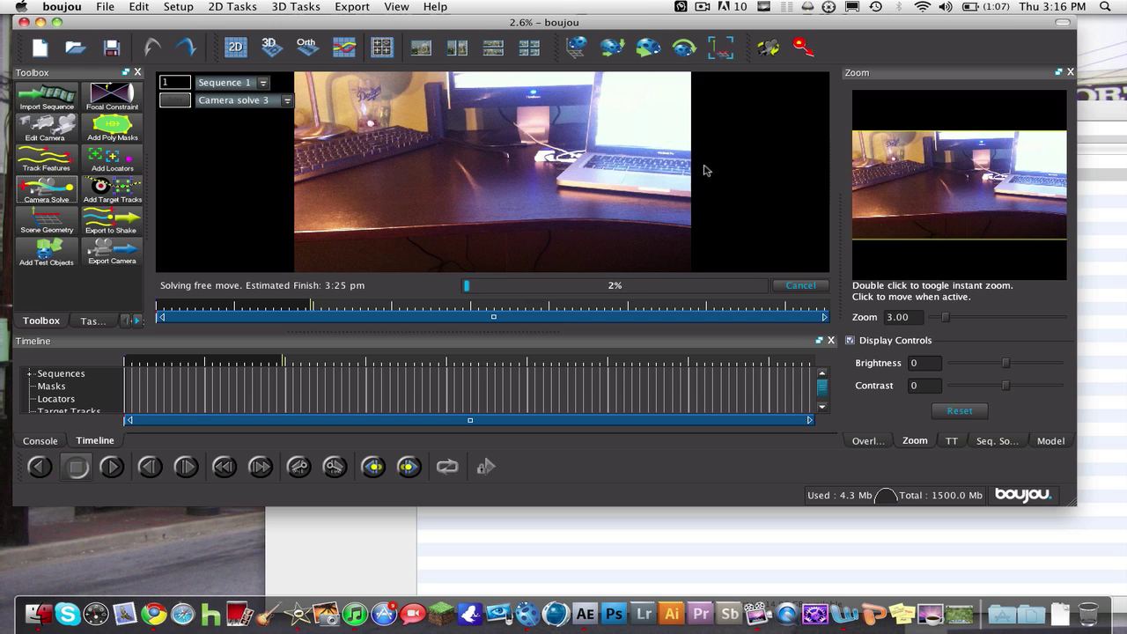
{"action": "left_click", "coordinate": [798, 285]}
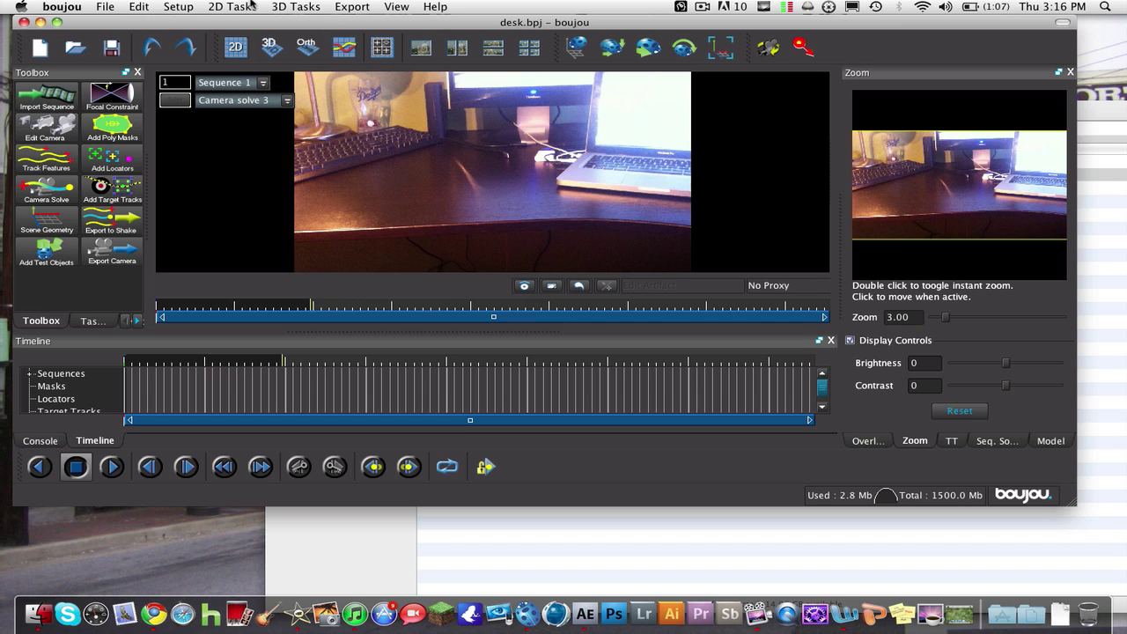
Open the Export Camera dialog, check the frame range, and select Camera solve 1.
{"action": "left_click", "coordinate": [319, 7]}
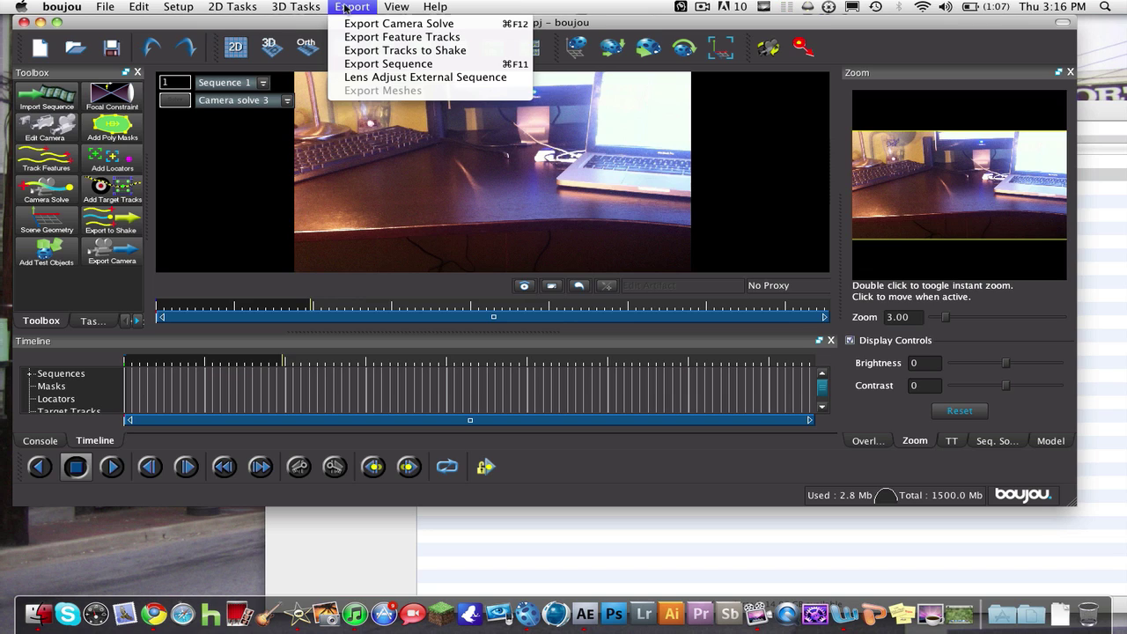
{"action": "left_click", "coordinate": [348, 8]}
{"action": "left_click", "coordinate": [348, 8]}
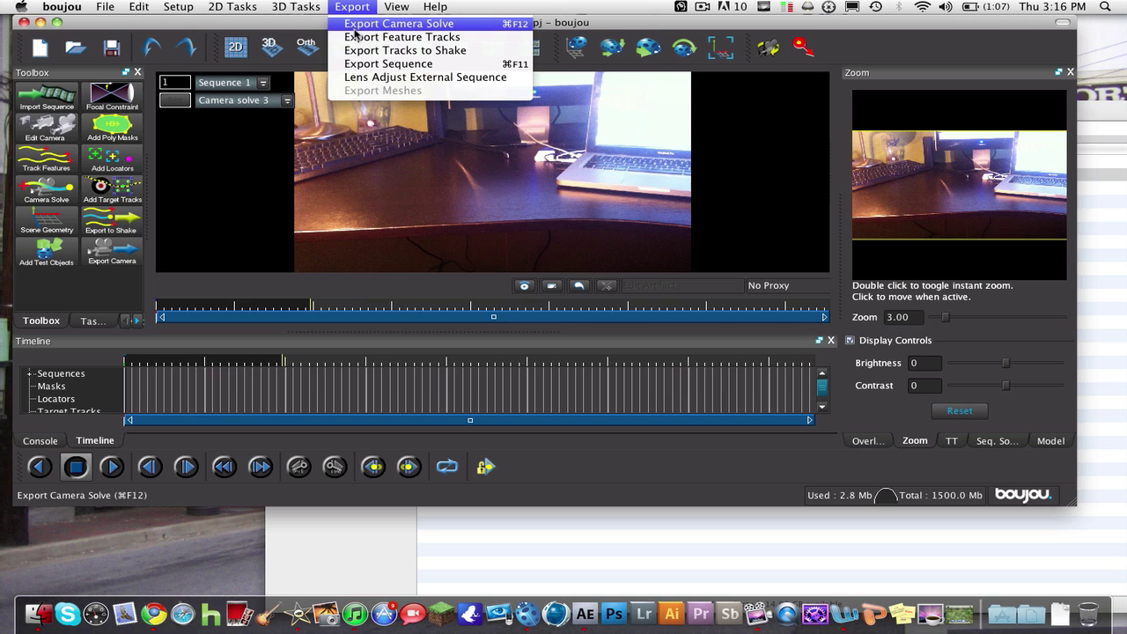
{"action": "left_click", "coordinate": [354, 30]}
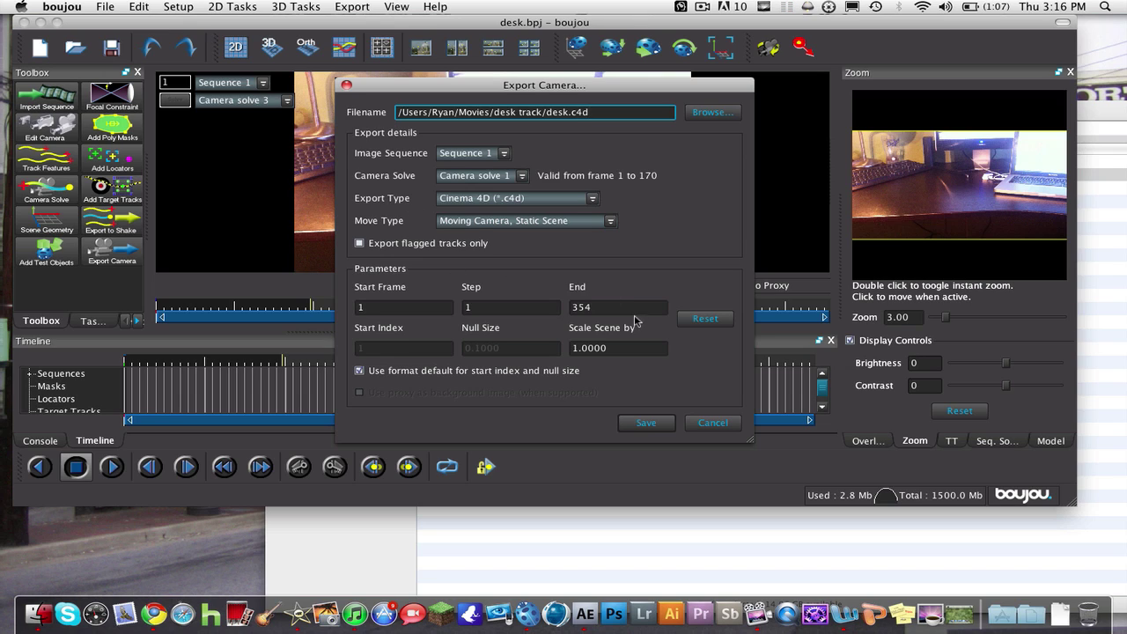
{"action": "left_click", "coordinate": [595, 308]}
{"action": "left_click", "coordinate": [411, 310]}
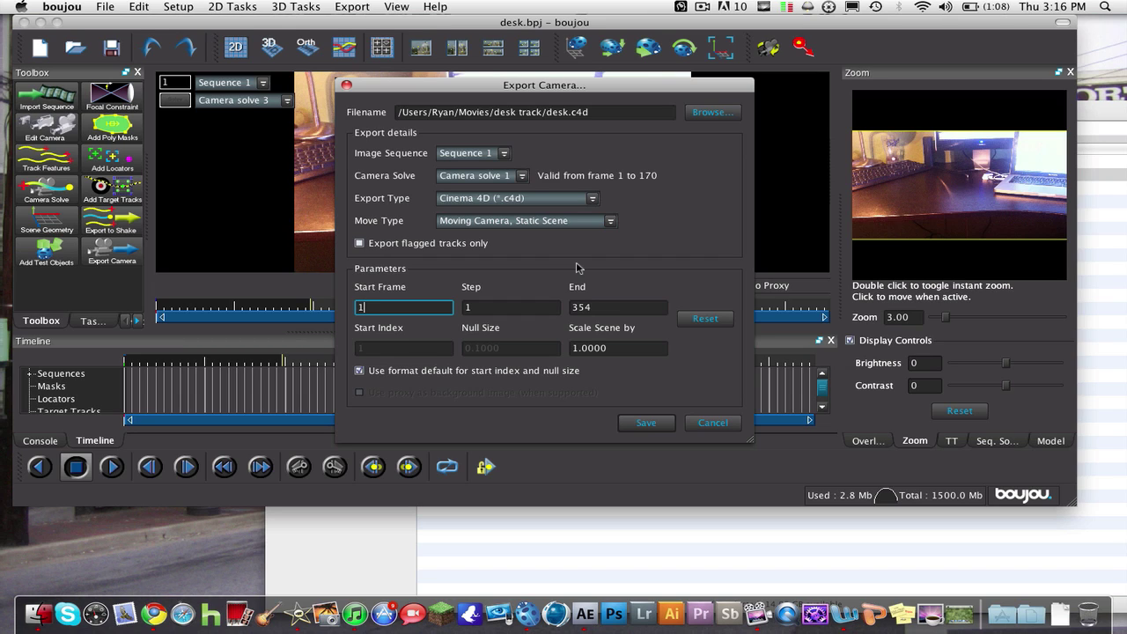
{"action": "left_click", "coordinate": [498, 153]}
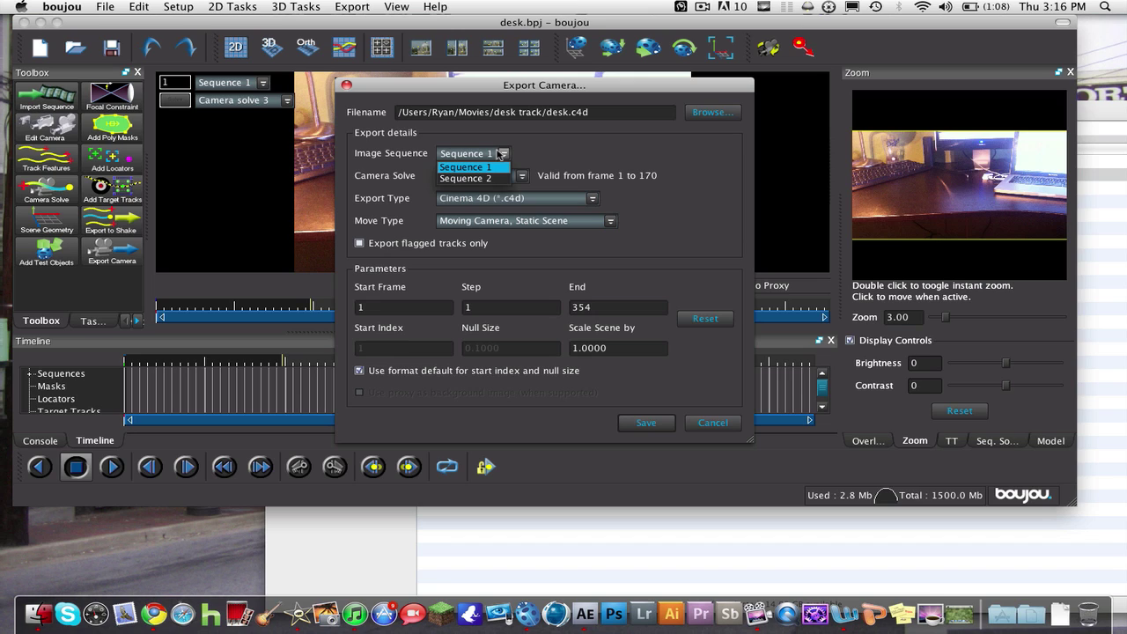
{"action": "left_click", "coordinate": [494, 169]}
{"action": "left_click", "coordinate": [493, 176]}
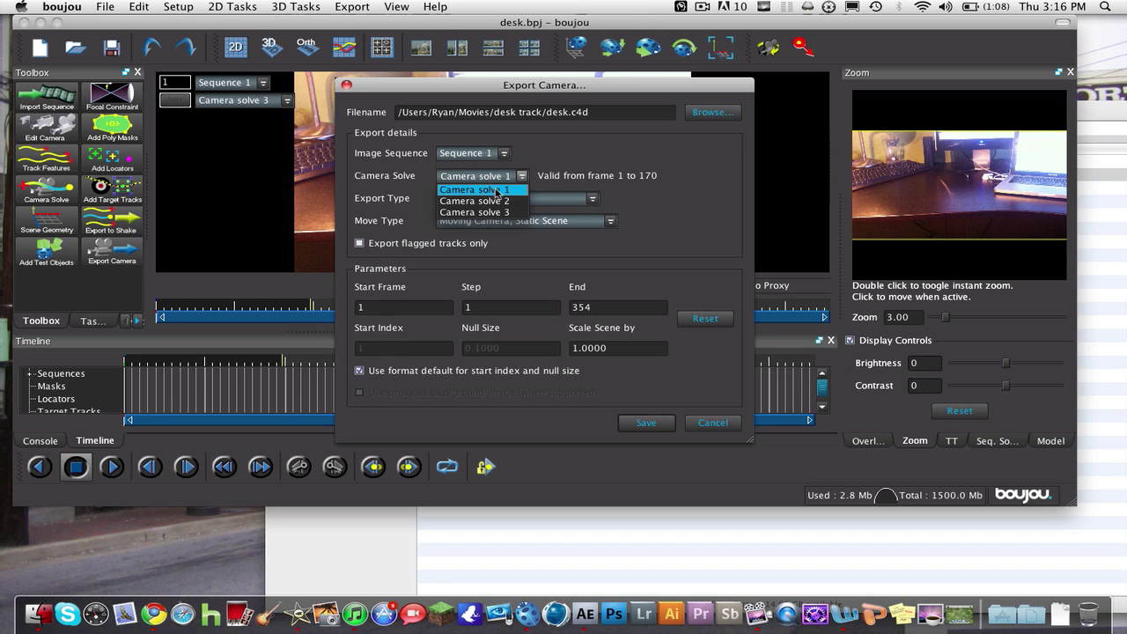
{"action": "left_click", "coordinate": [496, 192]}
Choose Cinema 4D (*.c4d), Moving Camera Static Scene, scene scale 100, then cancel the export.
{"action": "left_click", "coordinate": [508, 199]}
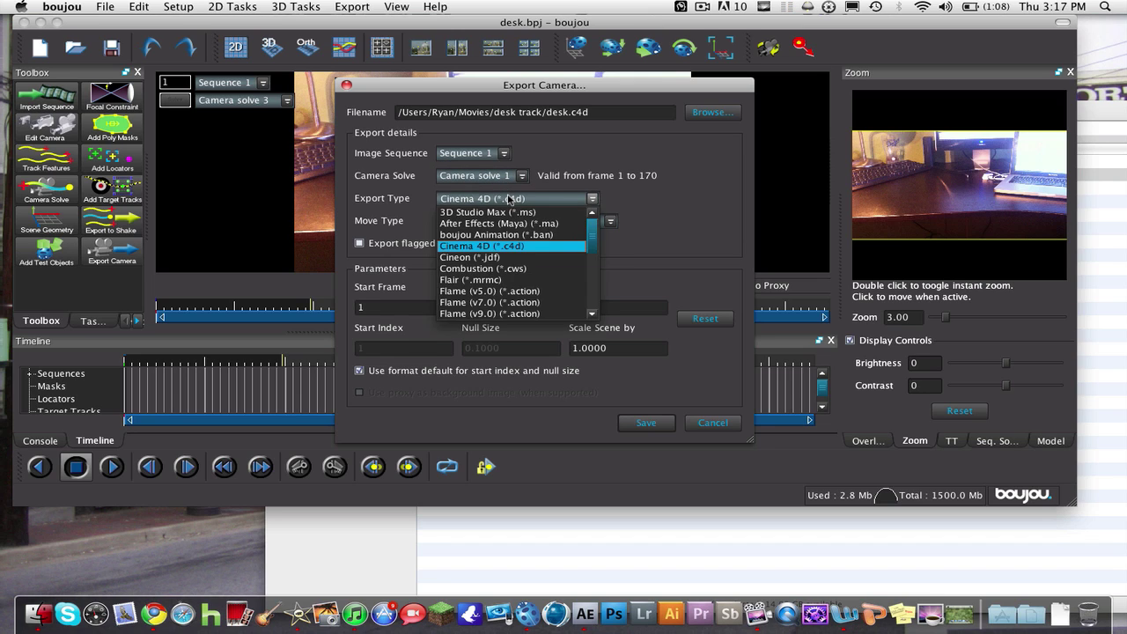
{"action": "left_click", "coordinate": [475, 246]}
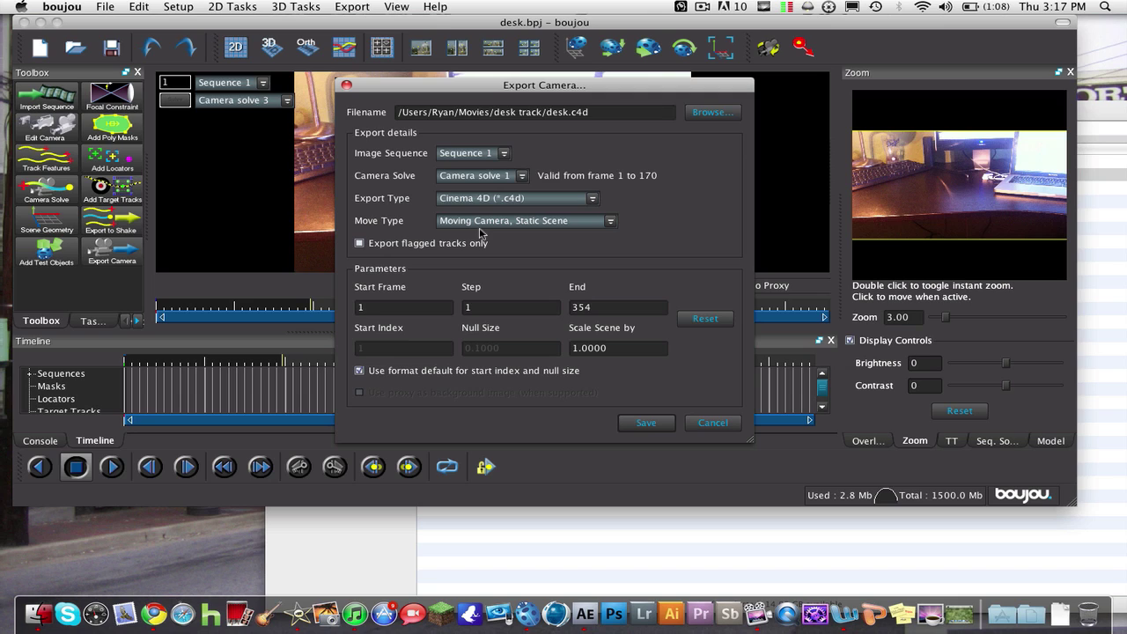
{"action": "left_click", "coordinate": [481, 229]}
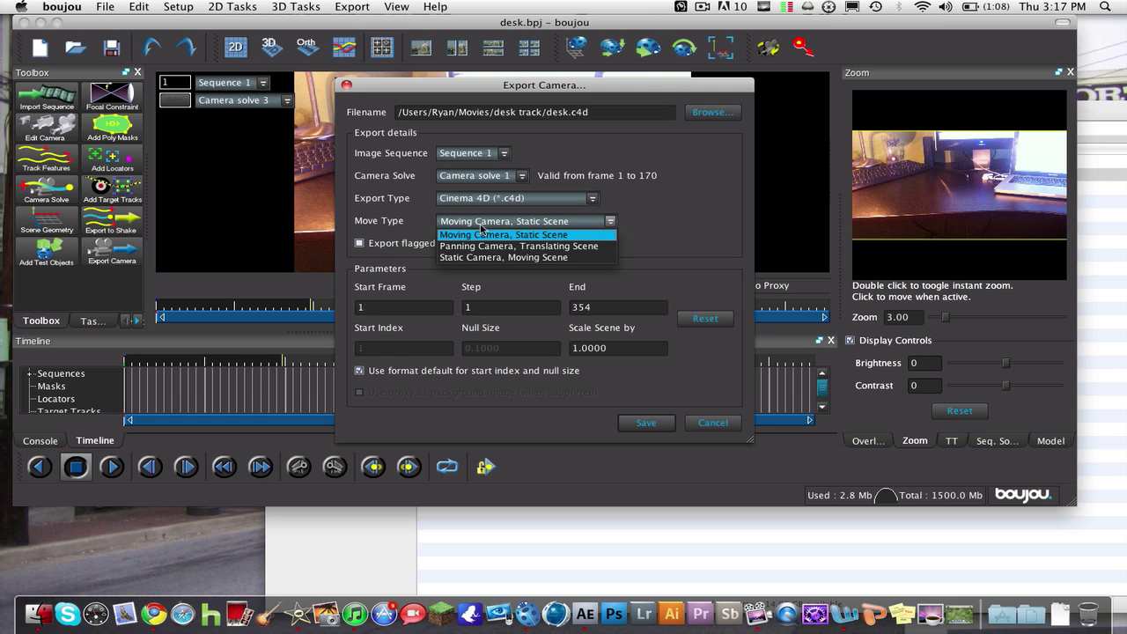
{"action": "left_click", "coordinate": [480, 236]}
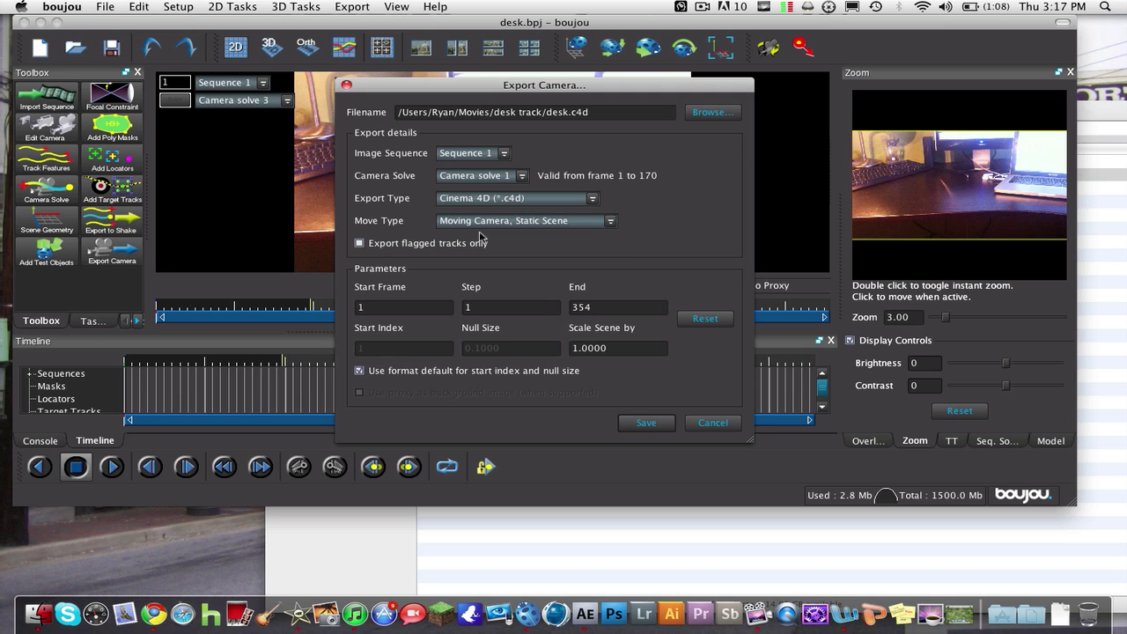
{"action": "double_click", "coordinate": [624, 351]}
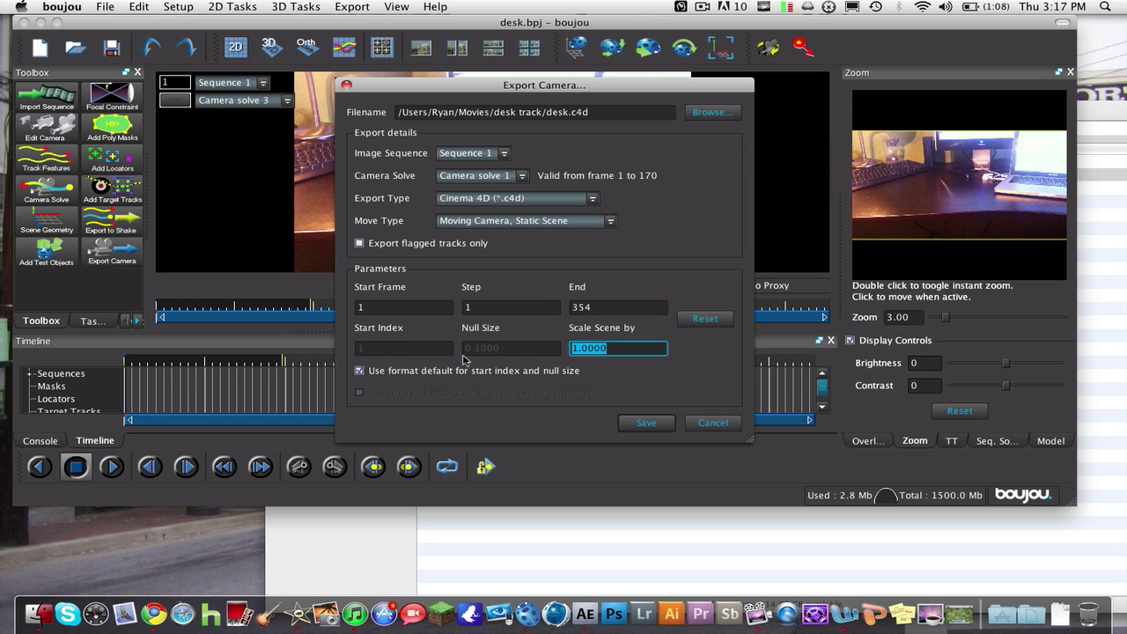
{"action": "type", "text": "1000"}
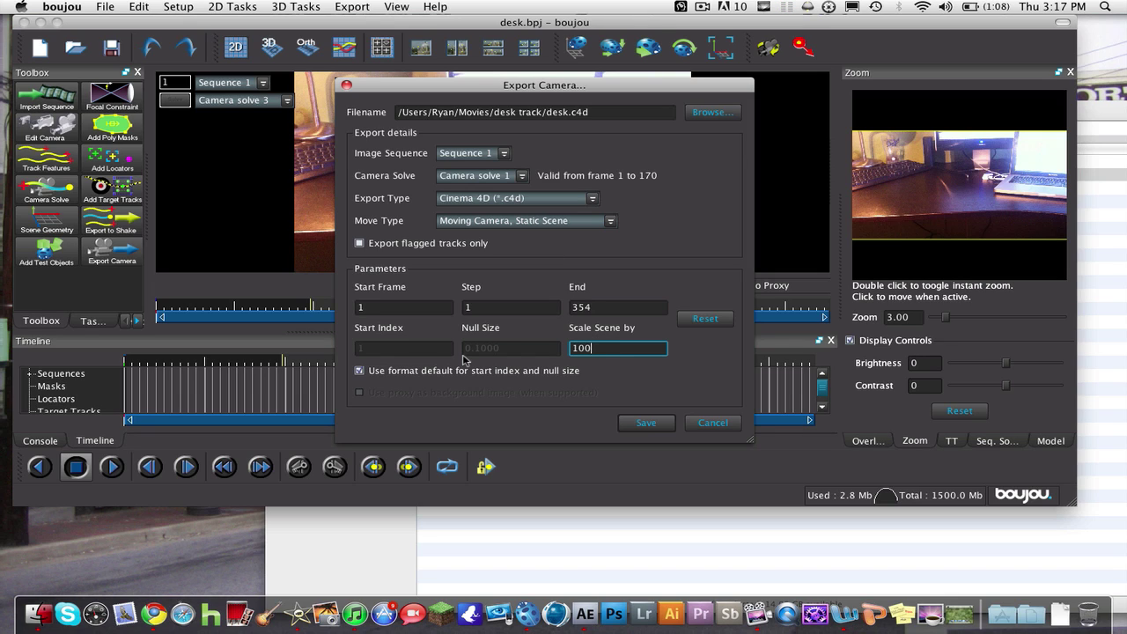
{"action": "key", "text": "Tab"}
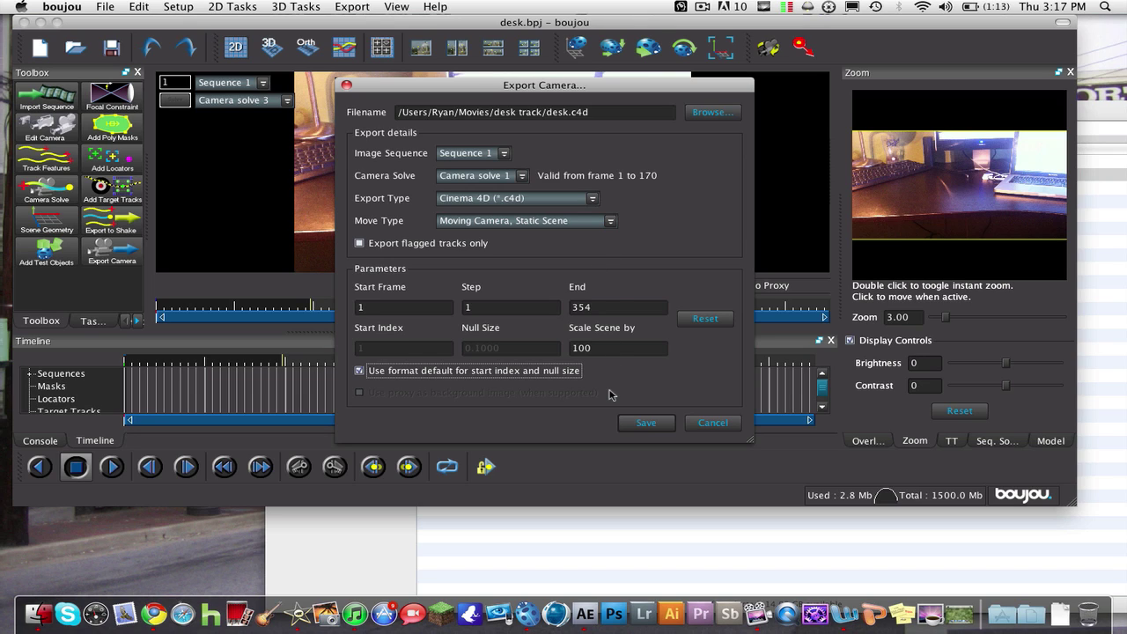
{"action": "left_click", "coordinate": [606, 347]}
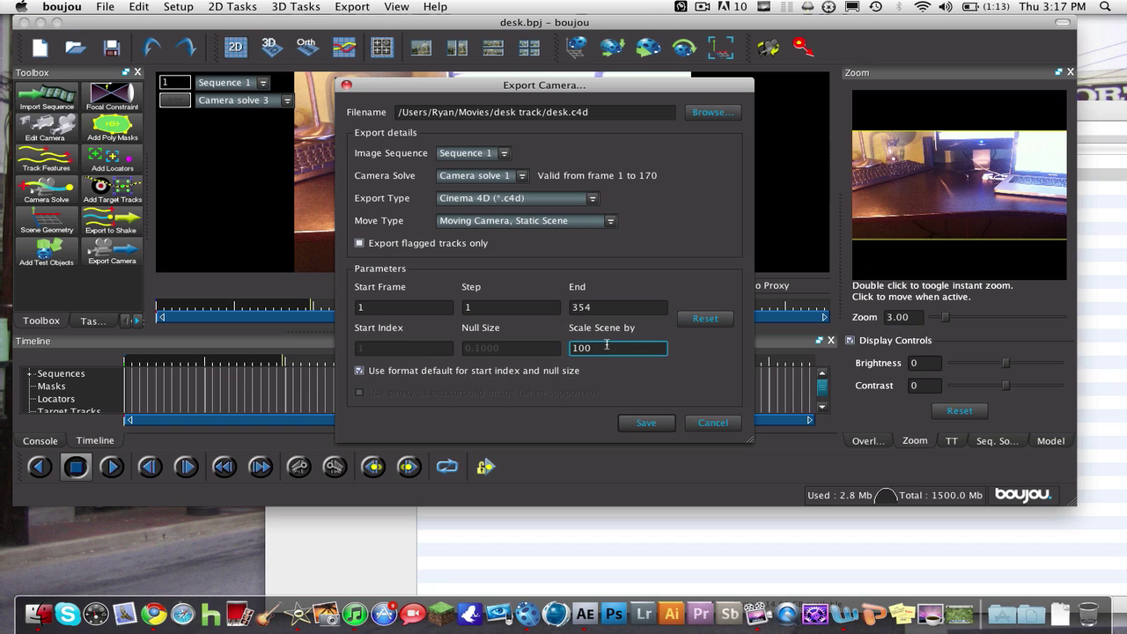
{"action": "left_click", "coordinate": [712, 424]}
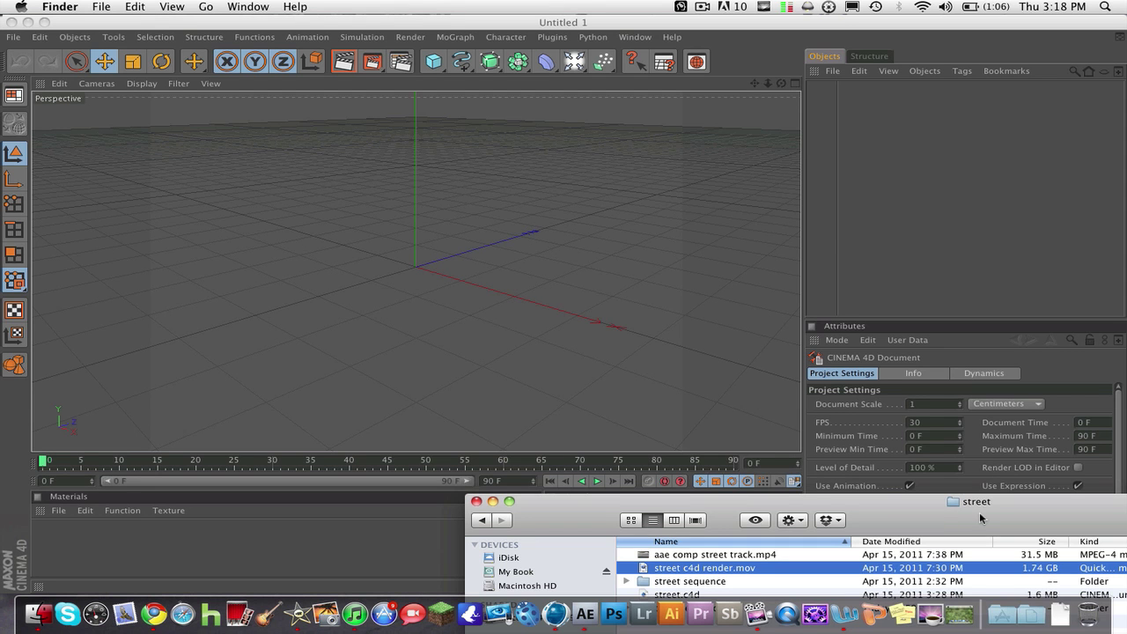
Reposition the Finder window, navigate back to the street folder, and select street.c4d.
{"action": "left_click_drag", "start_coordinate": [979, 510], "coordinate": [694, 160]}
{"action": "left_click_drag", "start_coordinate": [672, 121], "coordinate": [669, 85]}
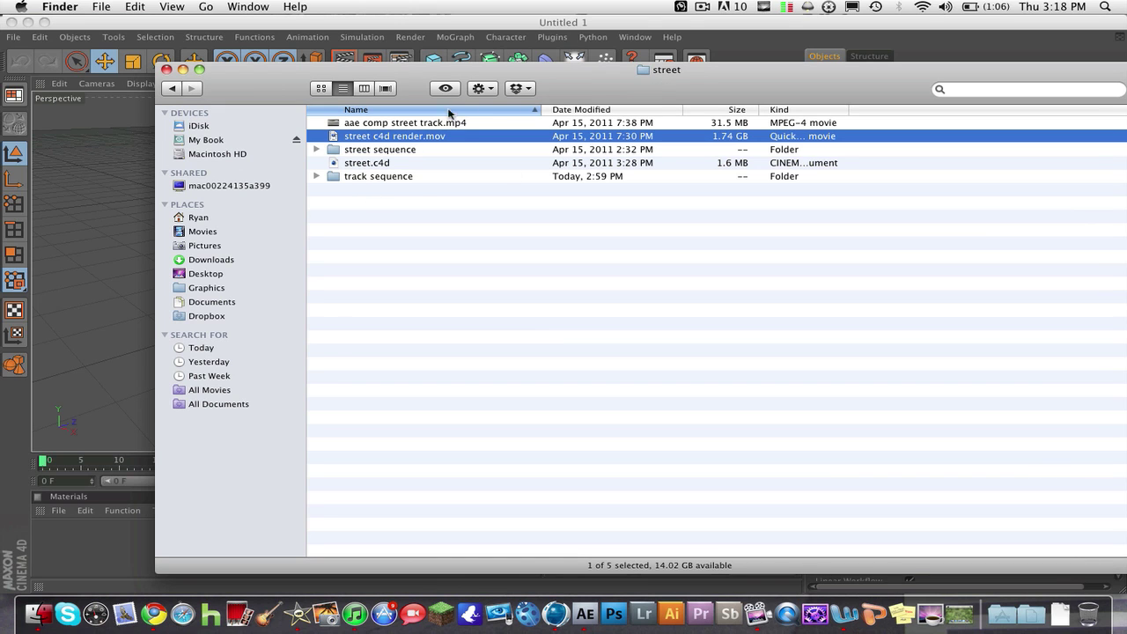
{"action": "left_click", "coordinate": [175, 89]}
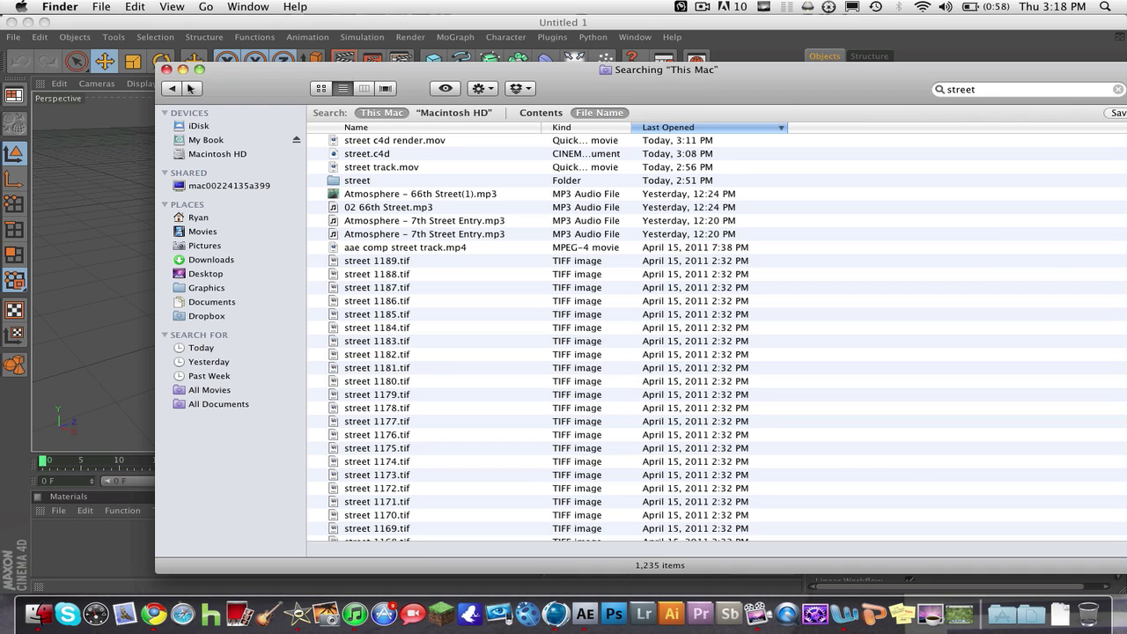
{"action": "left_click", "coordinate": [190, 88]}
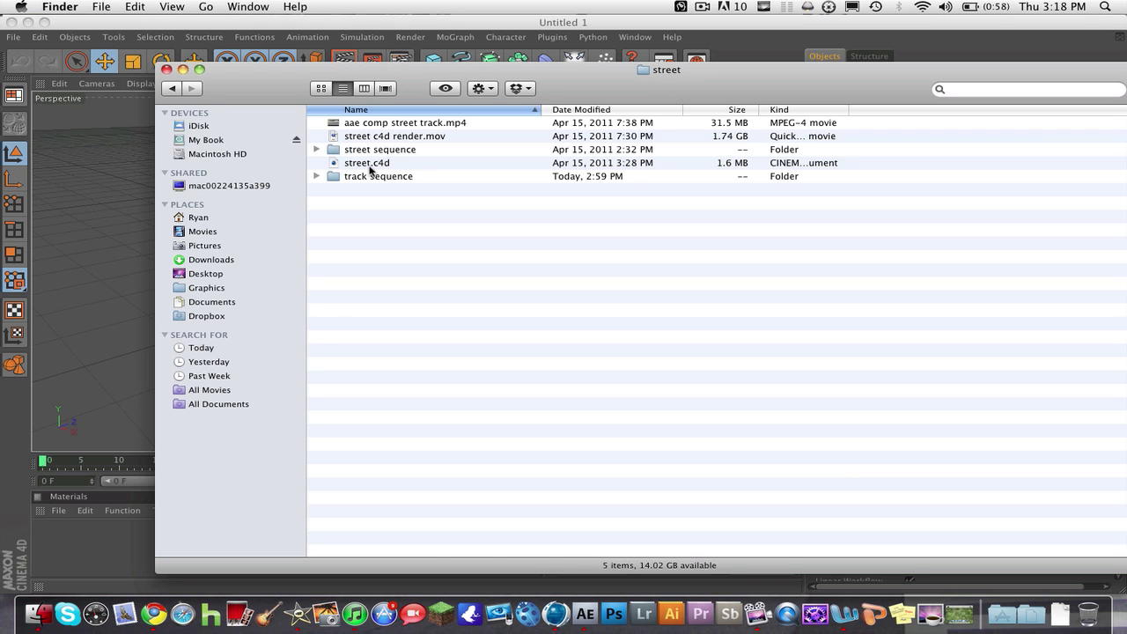
{"action": "left_click", "coordinate": [370, 167]}
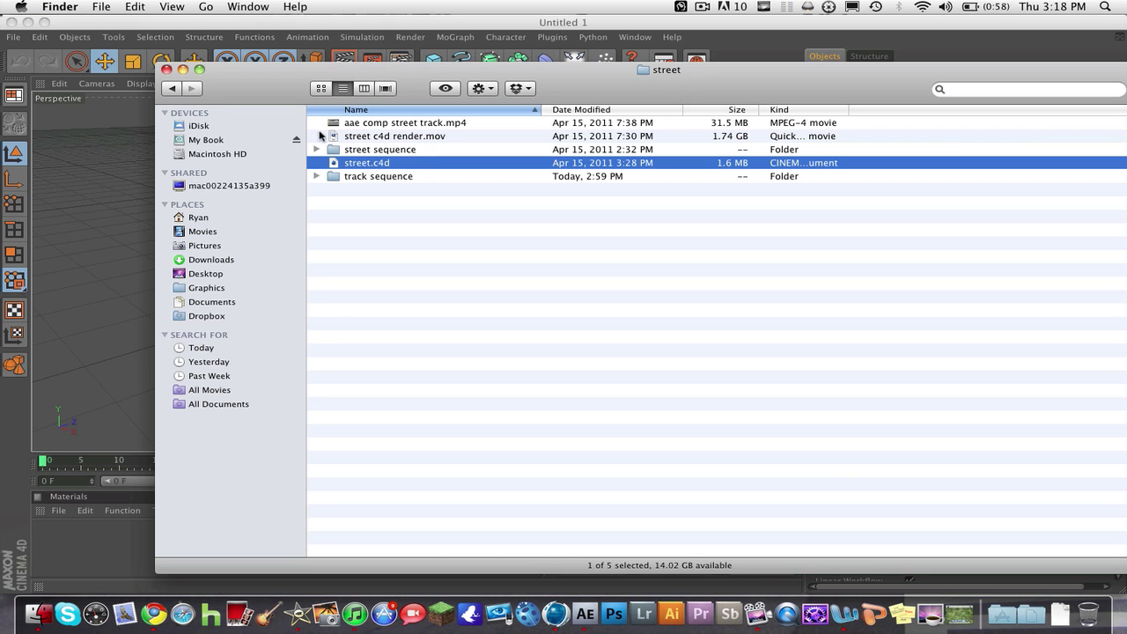
Open street.c4d through the LightWave 3D import and preview the tracked camera motion from frame 0.
{"action": "double_click", "coordinate": [340, 167]}
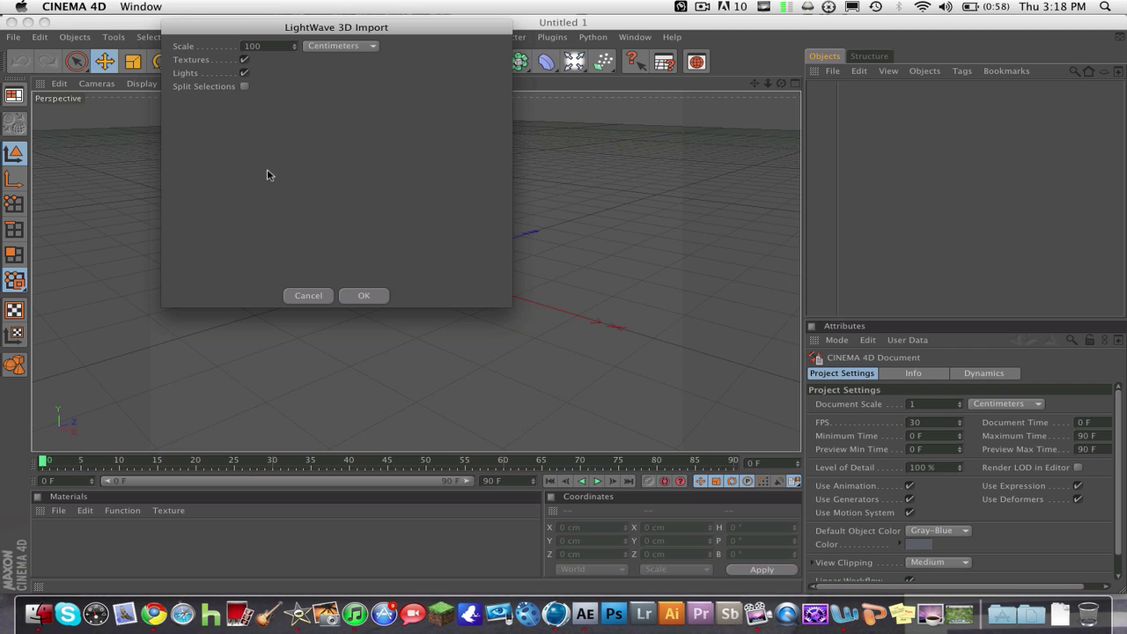
{"action": "left_click", "coordinate": [366, 295]}
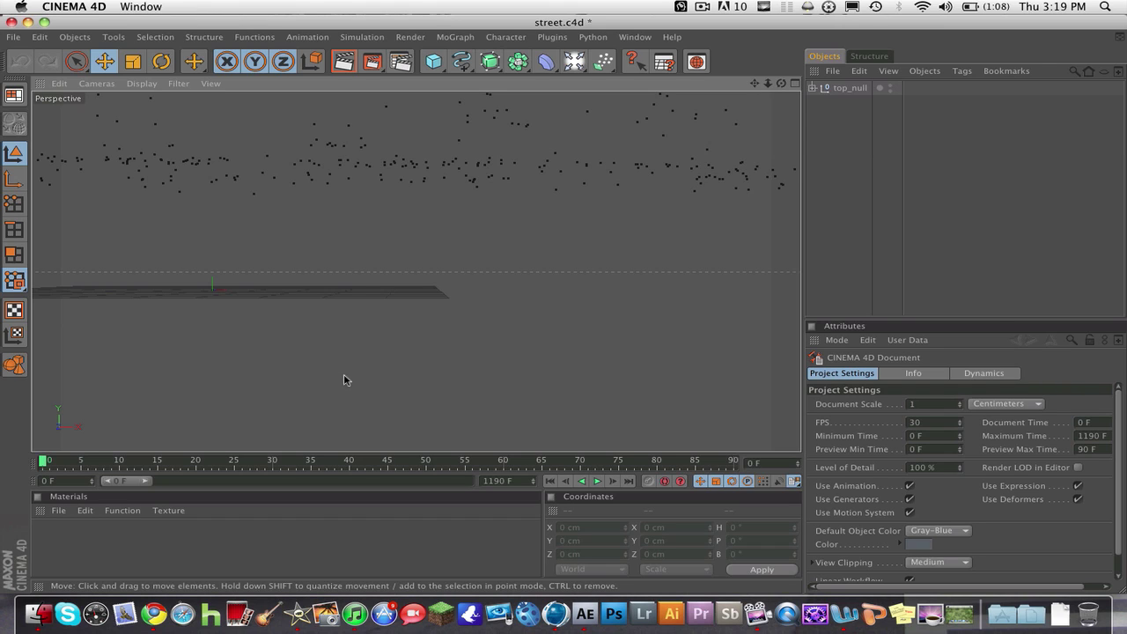
{"action": "left_click", "coordinate": [597, 481]}
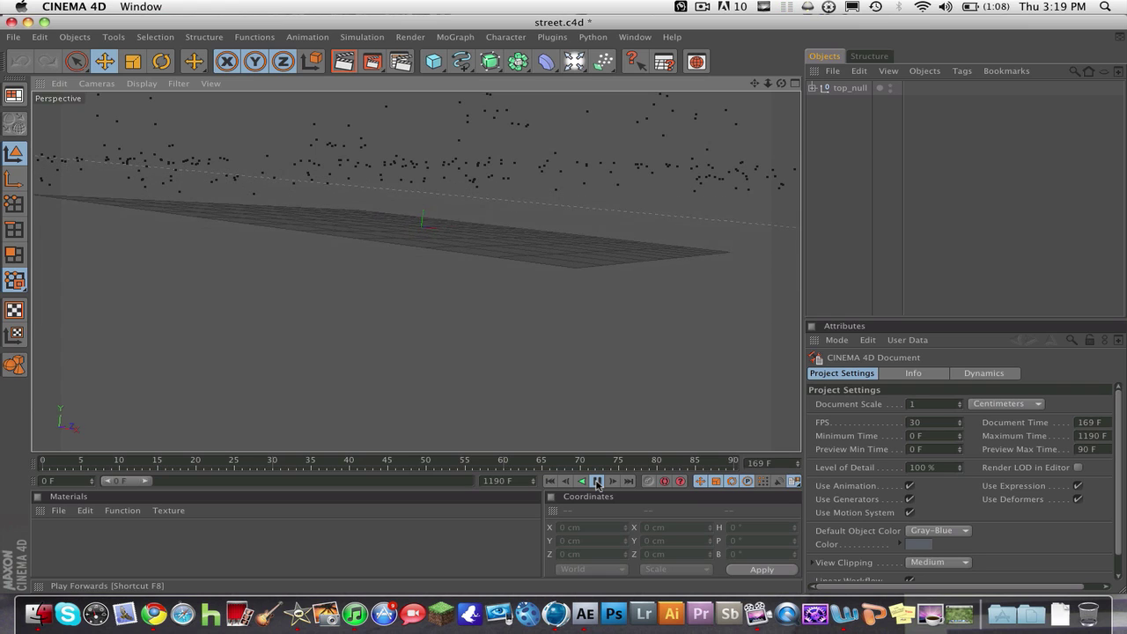
{"action": "left_click", "coordinate": [597, 482]}
{"action": "left_click", "coordinate": [41, 464]}
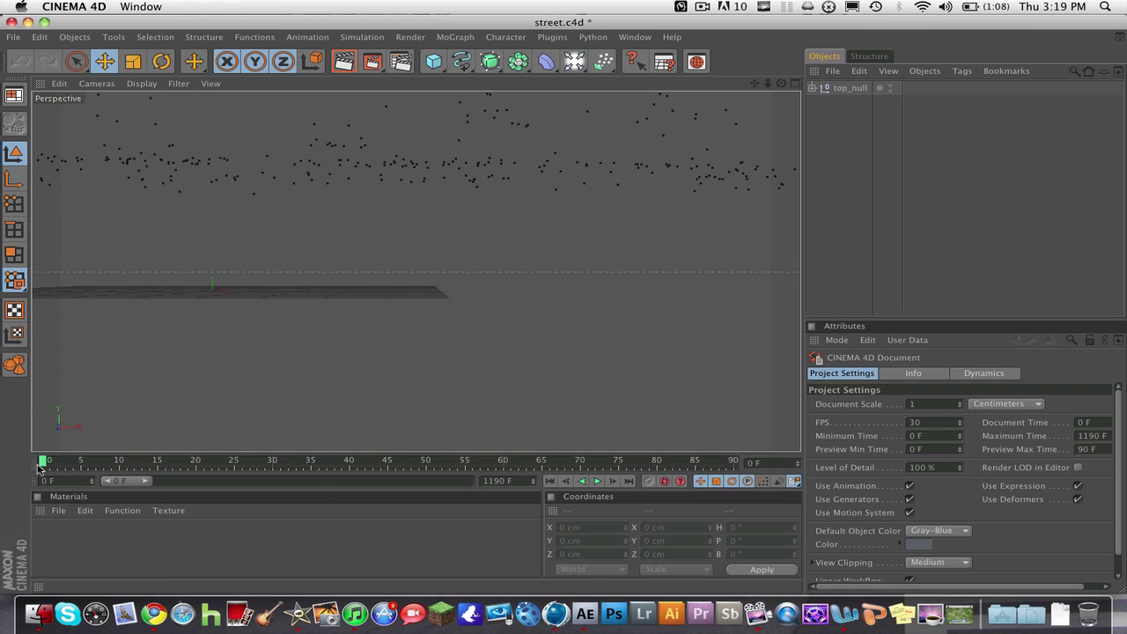
With top_null selected, create material Mat and open it in the Material Editor.
{"action": "left_click", "coordinate": [849, 89]}
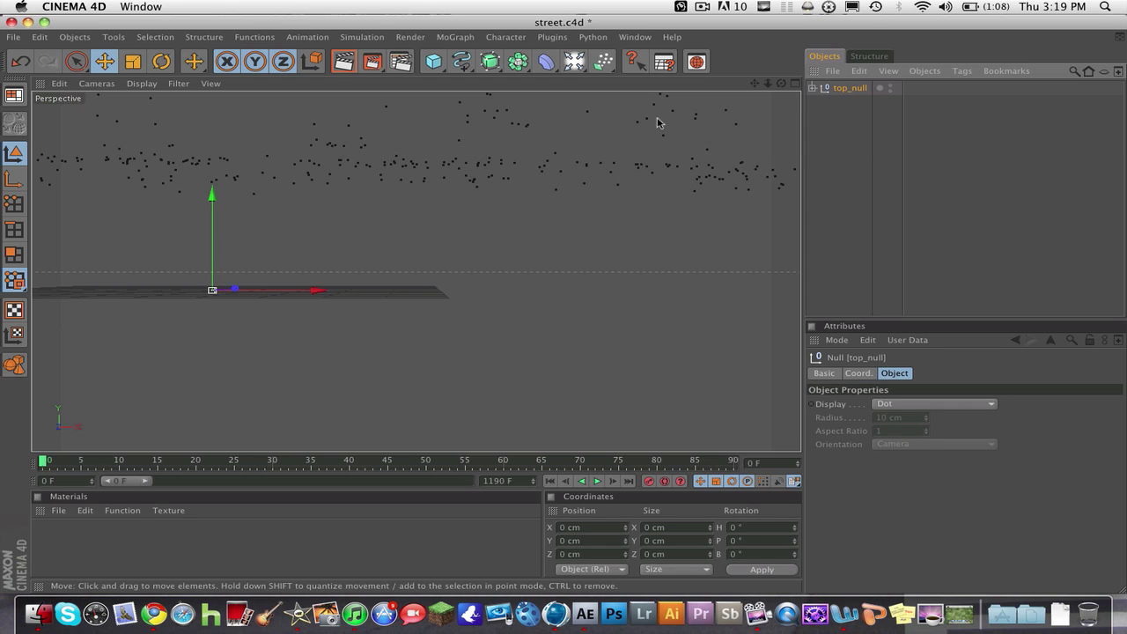
{"action": "left_click", "coordinate": [57, 511]}
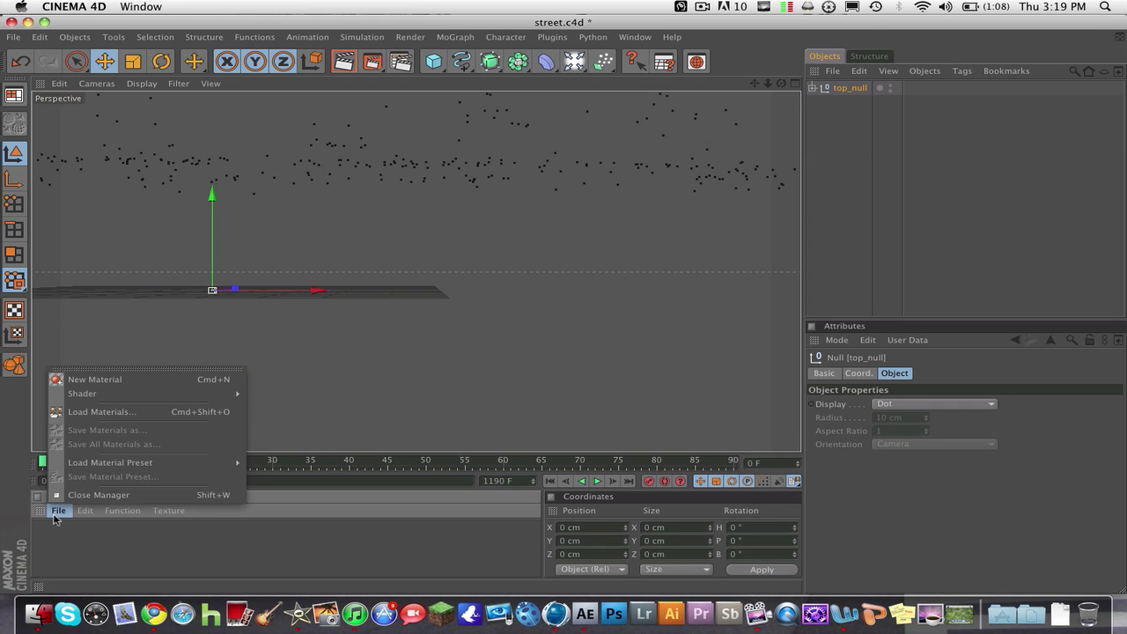
{"action": "left_click", "coordinate": [79, 511]}
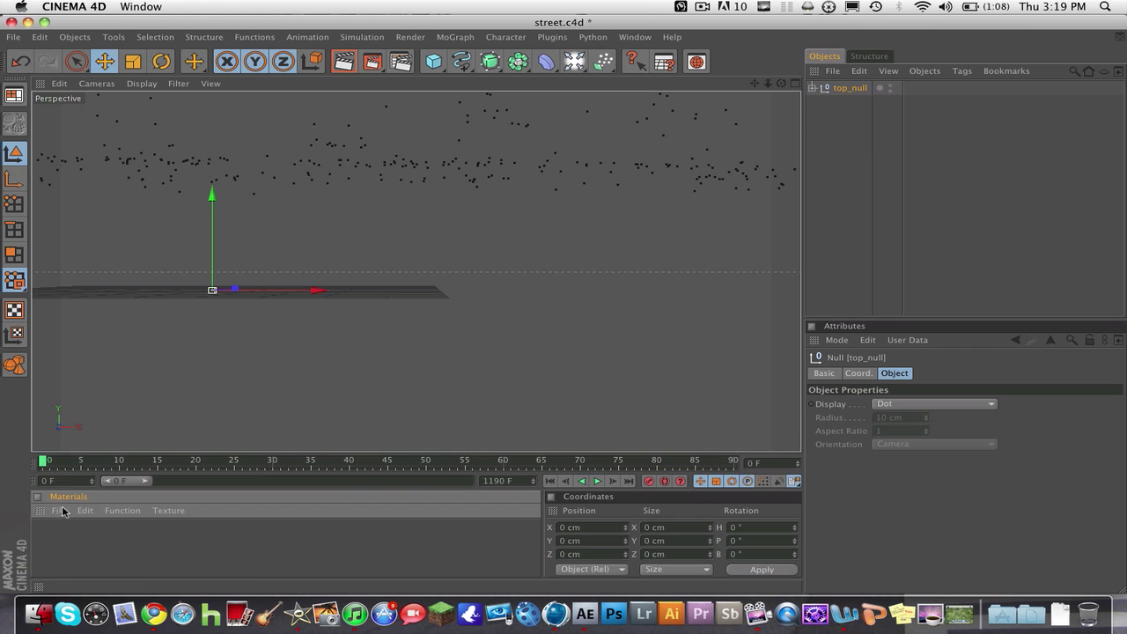
{"action": "left_click", "coordinate": [61, 511]}
{"action": "left_click", "coordinate": [105, 384]}
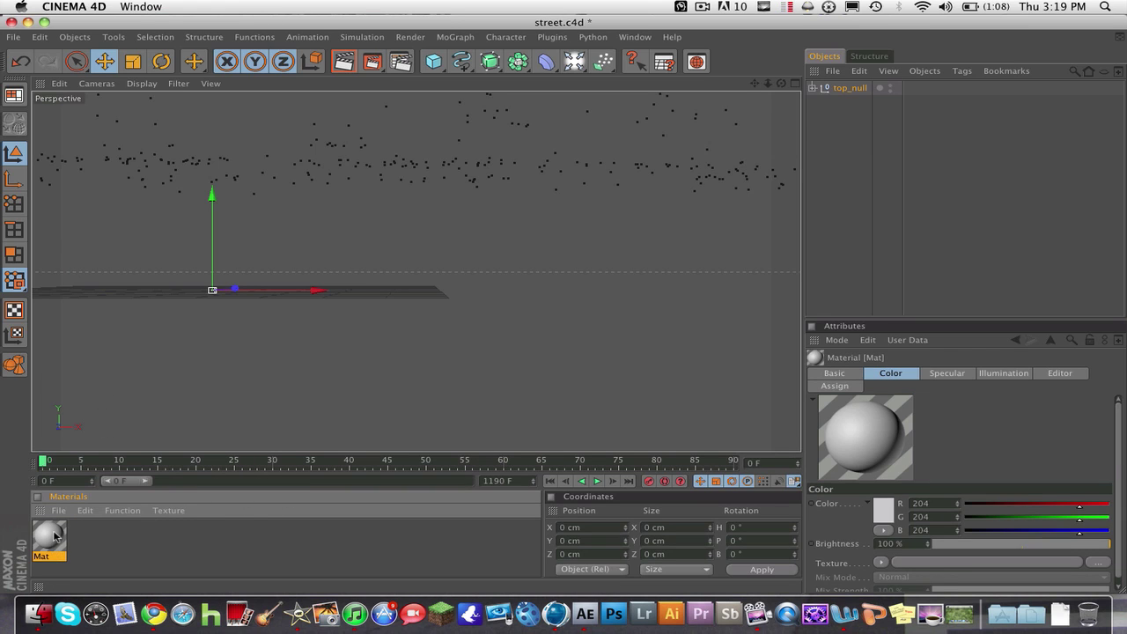
{"action": "double_click", "coordinate": [49, 534]}
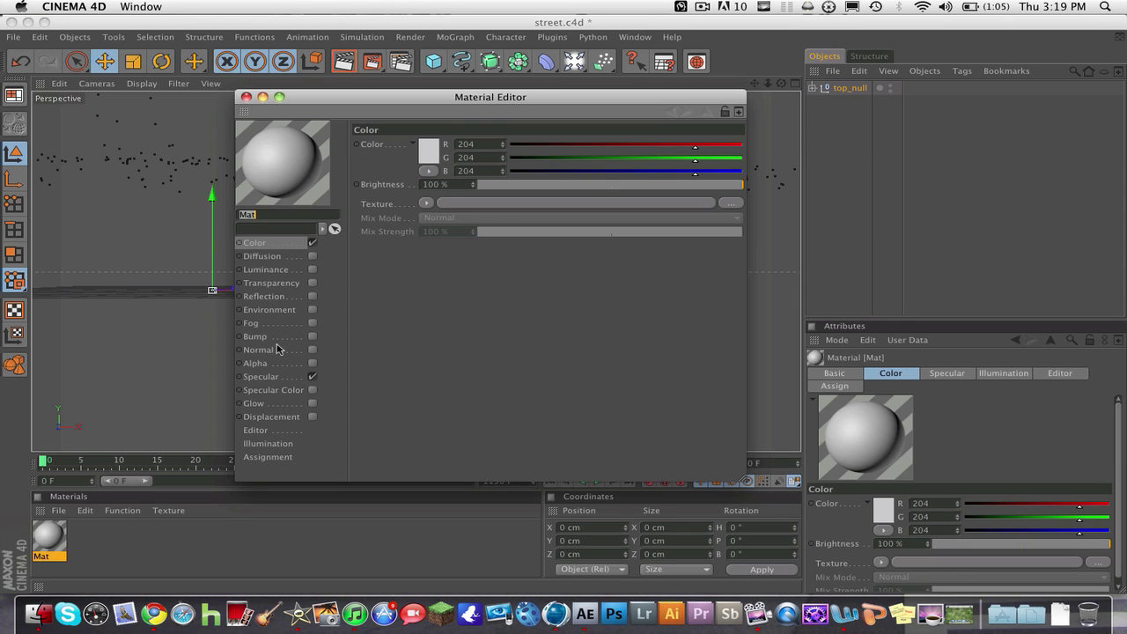
Load street 0001.tif as Mat's Color texture without copying the file.
{"action": "left_click", "coordinate": [427, 203]}
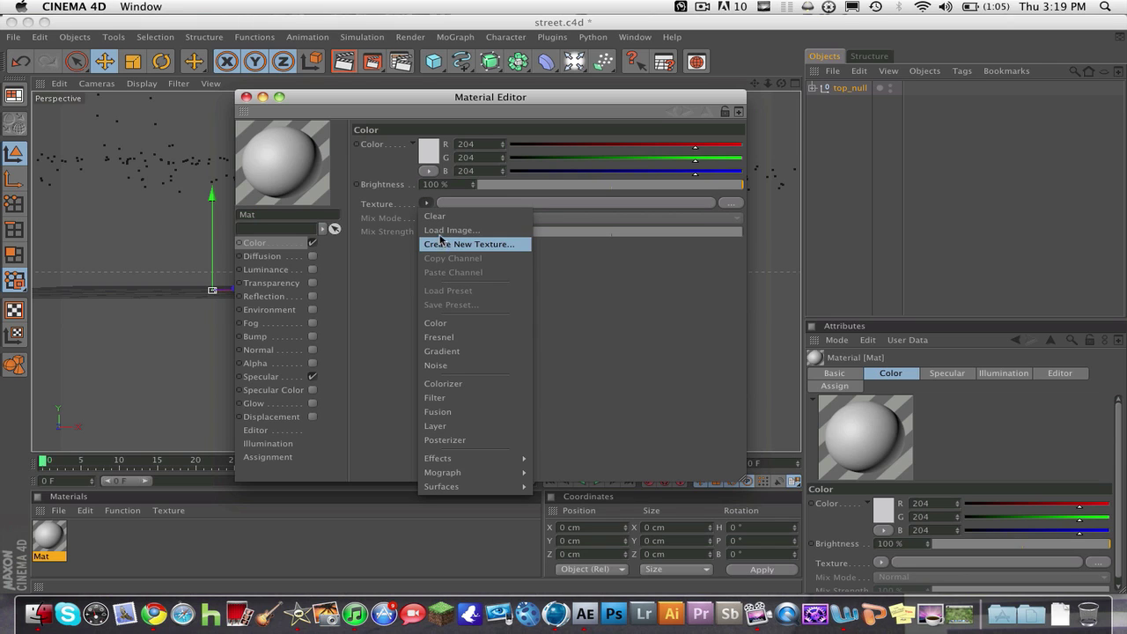
{"action": "left_click", "coordinate": [441, 232]}
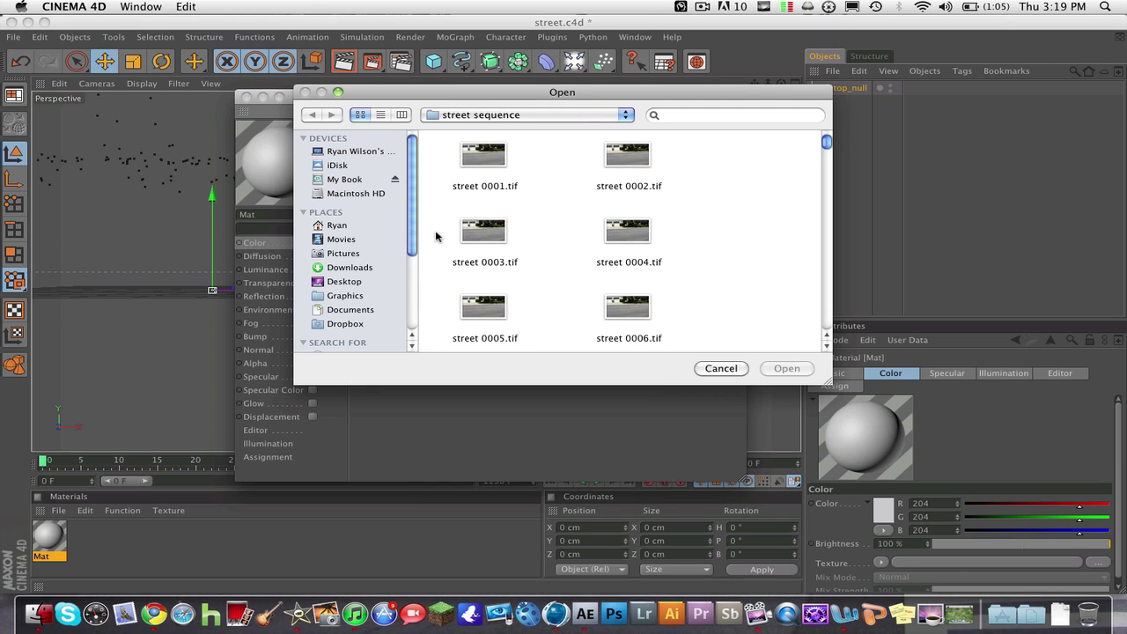
{"action": "scroll", "coordinate": [444, 168], "scroll_direction": "down", "scroll_amount": 5}
{"action": "scroll", "coordinate": [445, 167], "scroll_direction": "down", "scroll_amount": 5}
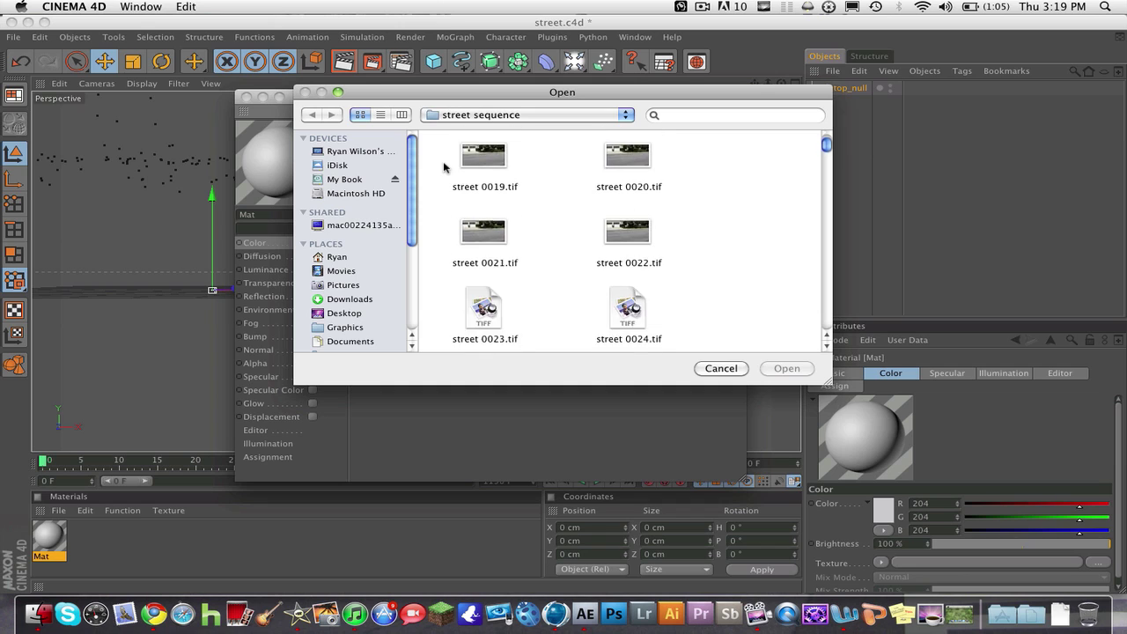
{"action": "scroll", "coordinate": [445, 167], "scroll_direction": "up", "scroll_amount": 8}
{"action": "left_click", "coordinate": [467, 161]}
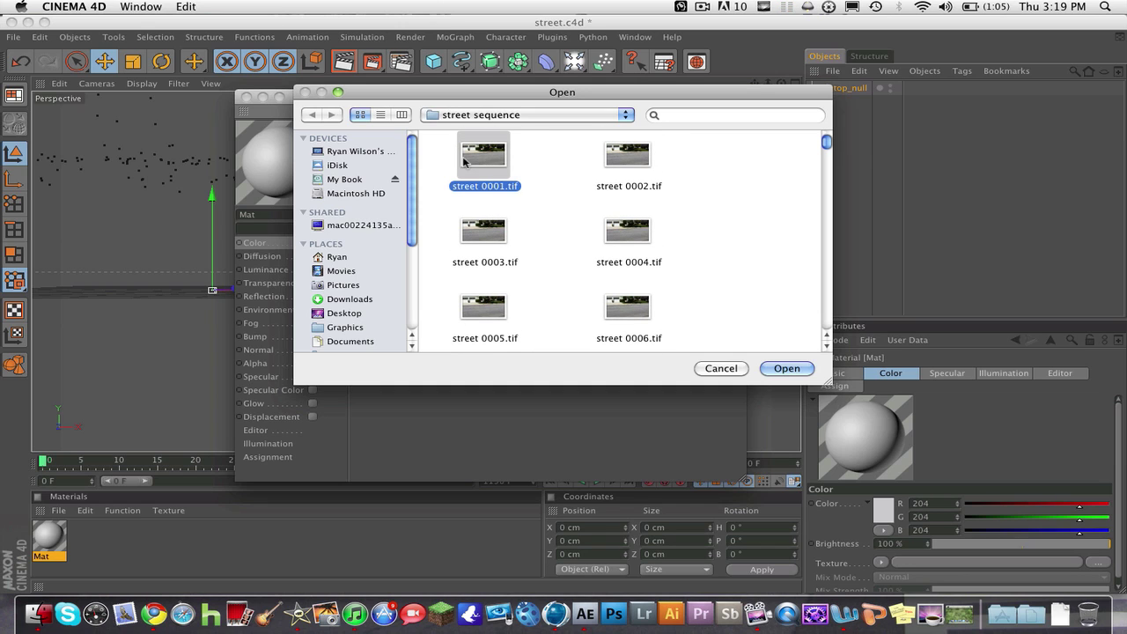
{"action": "left_click", "coordinate": [786, 369]}
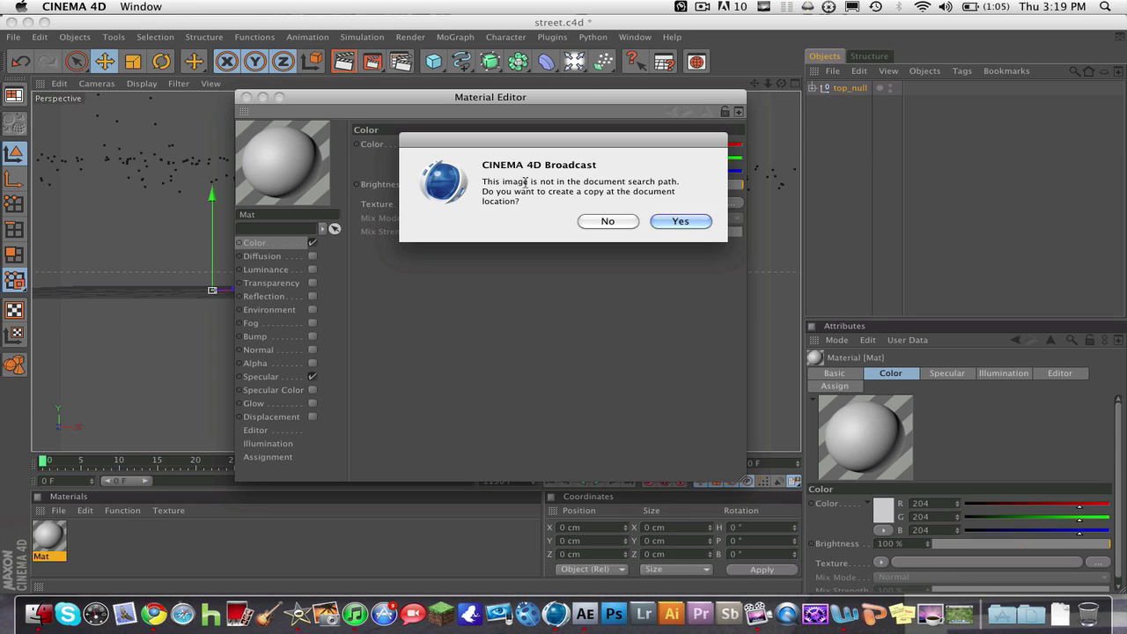
{"action": "left_click", "coordinate": [612, 223]}
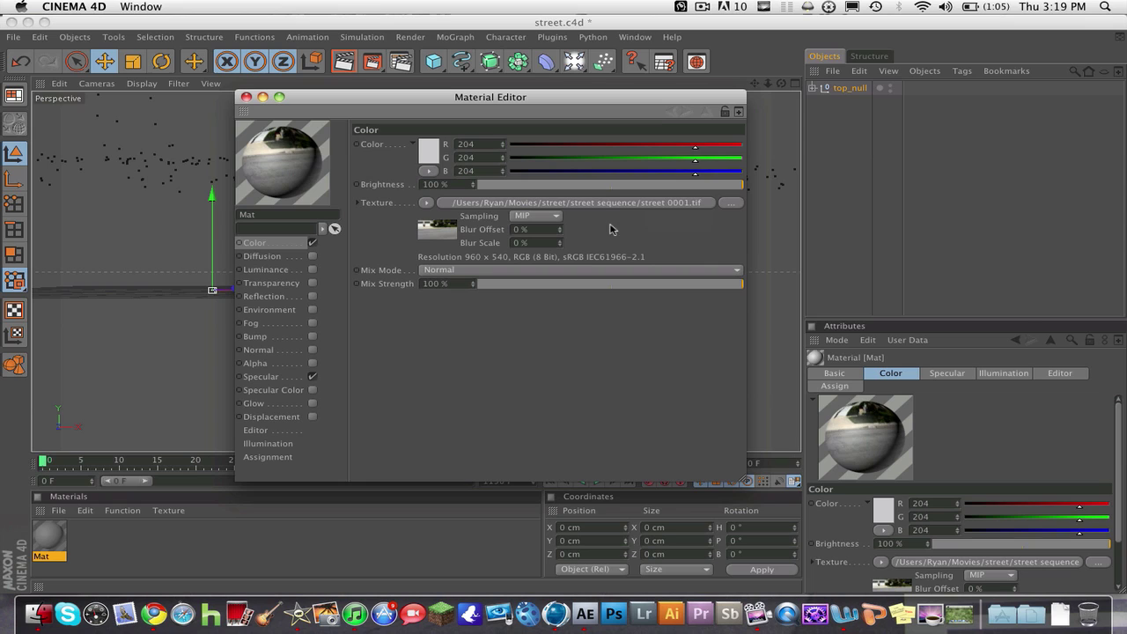
Set the texture's movie frame rate to 29.97, calculate the range, and set start frame 1.
{"action": "left_click", "coordinate": [443, 240]}
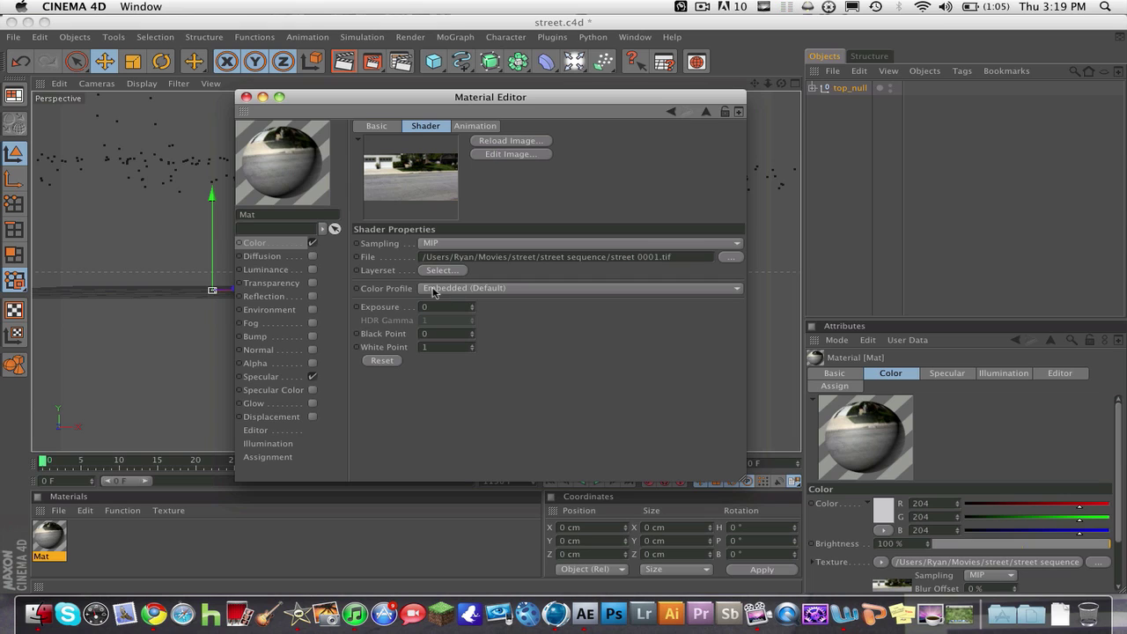
{"action": "left_click", "coordinate": [458, 128]}
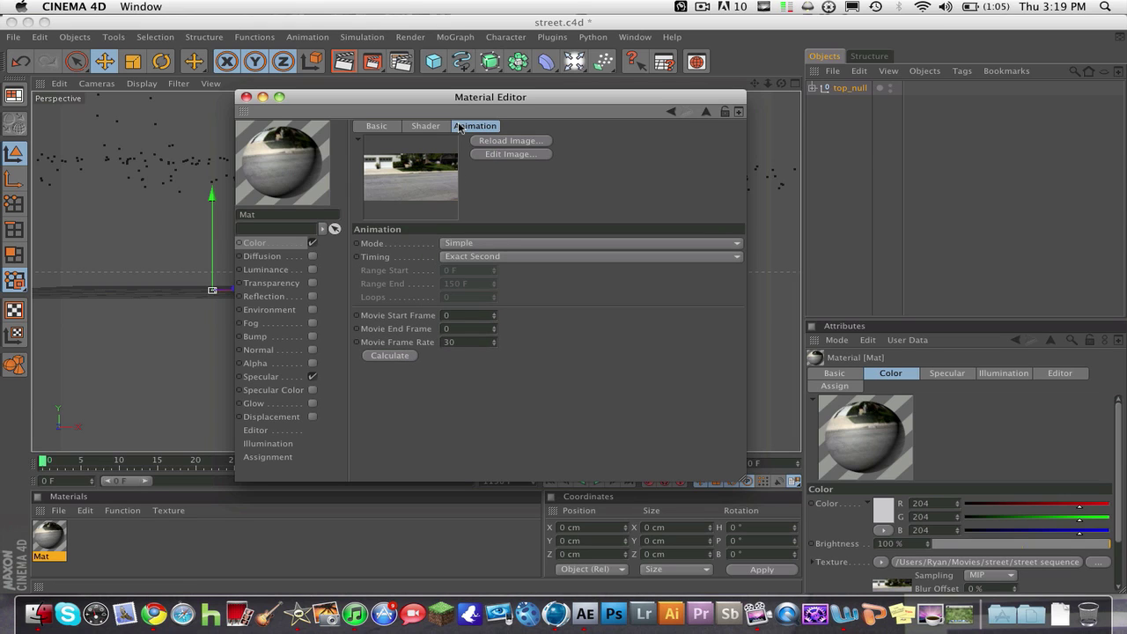
{"action": "double_click", "coordinate": [468, 344]}
{"action": "type", "text": "29.97"}
{"action": "left_click", "coordinate": [558, 401]}
{"action": "left_click", "coordinate": [404, 358]}
{"action": "type", "text": "29.97"}
{"action": "left_click", "coordinate": [391, 357]}
{"action": "left_click", "coordinate": [453, 328]}
{"action": "left_click", "coordinate": [455, 372]}
{"action": "key", "text": "Tab"}
{"action": "left_click", "coordinate": [246, 96]}
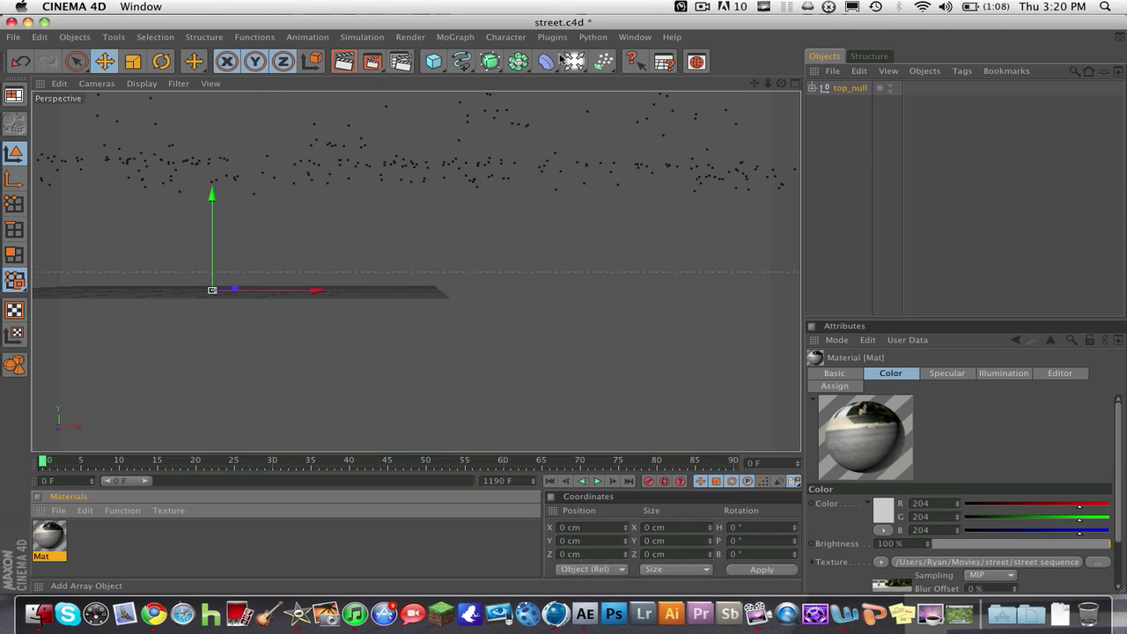
Add a Background object, apply Mat to it, and play the footage behind the tracked points.
{"action": "left_click", "coordinate": [573, 61]}
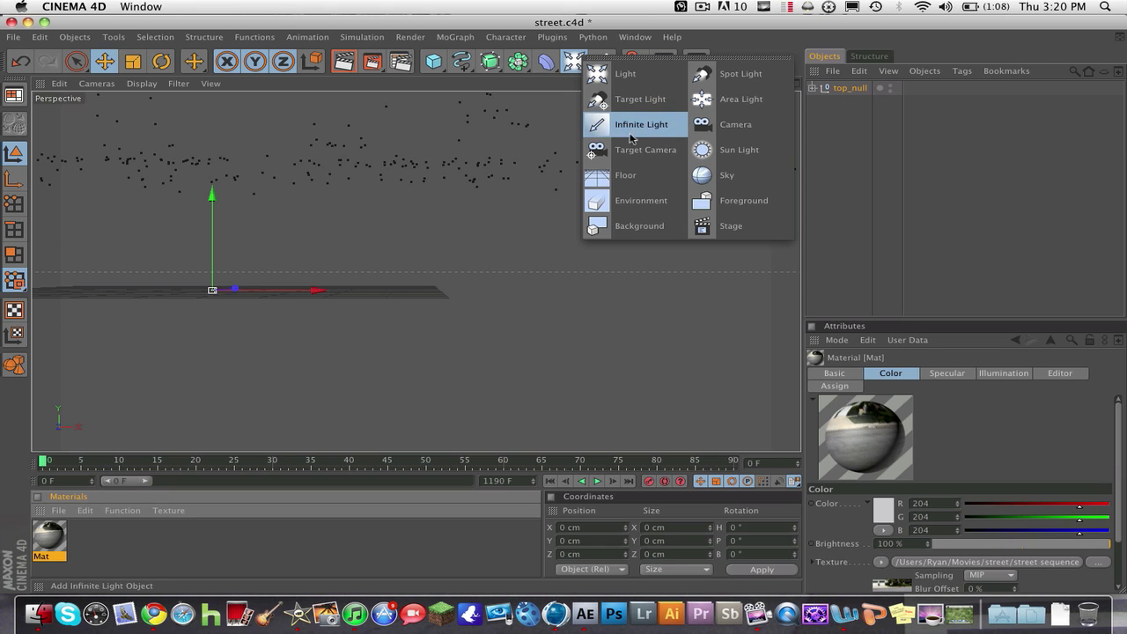
{"action": "left_click", "coordinate": [648, 222]}
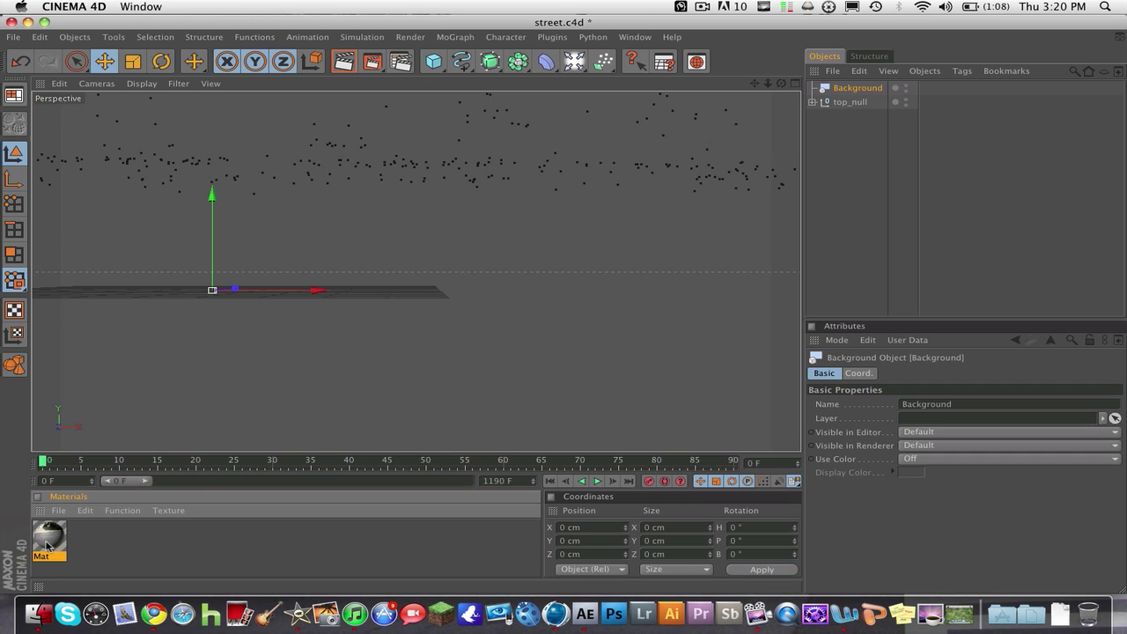
{"action": "left_click_drag", "start_coordinate": [48, 546], "coordinate": [867, 90]}
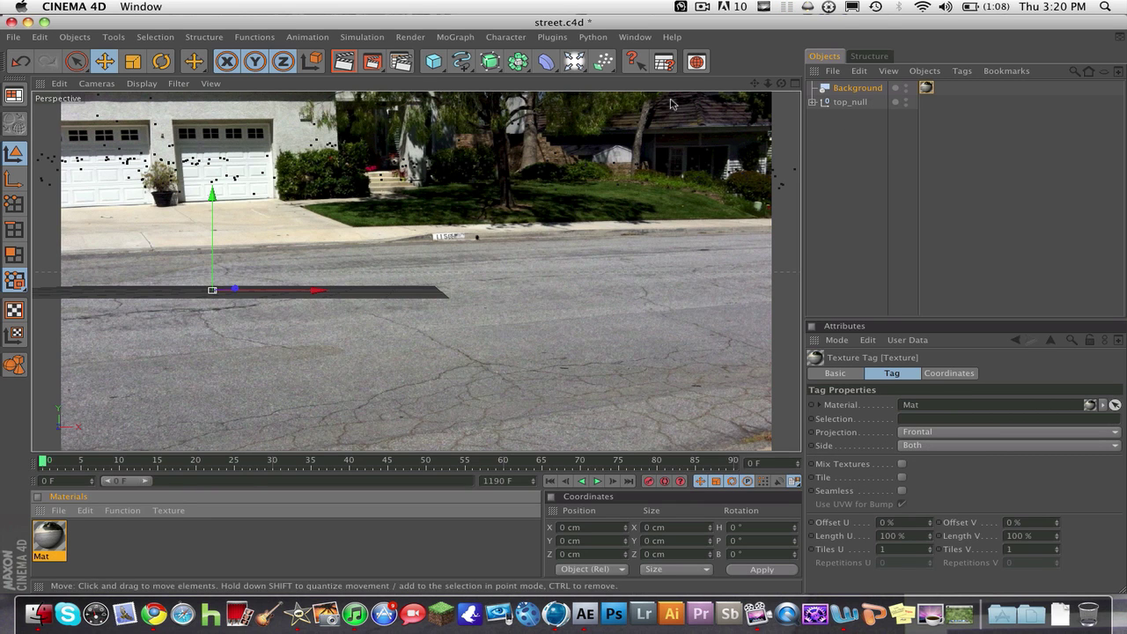
{"action": "left_click", "coordinate": [597, 482]}
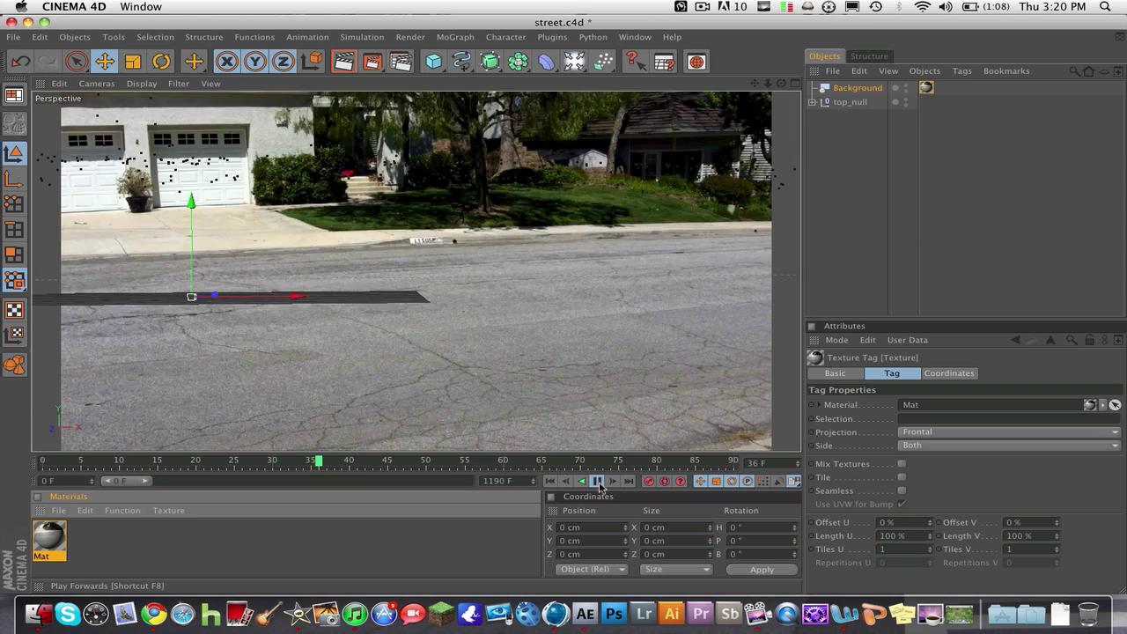
{"action": "left_click", "coordinate": [597, 481]}
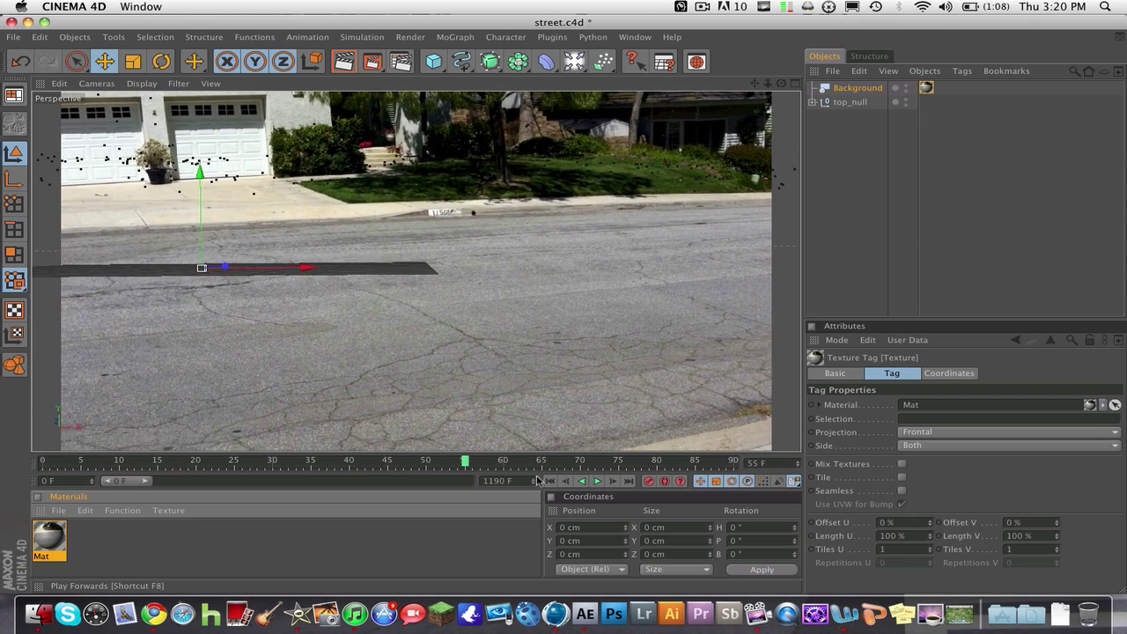
At frame 0, add a 400 × 400 cm Plane and a MoText object, then select both.
{"action": "left_click", "coordinate": [45, 461]}
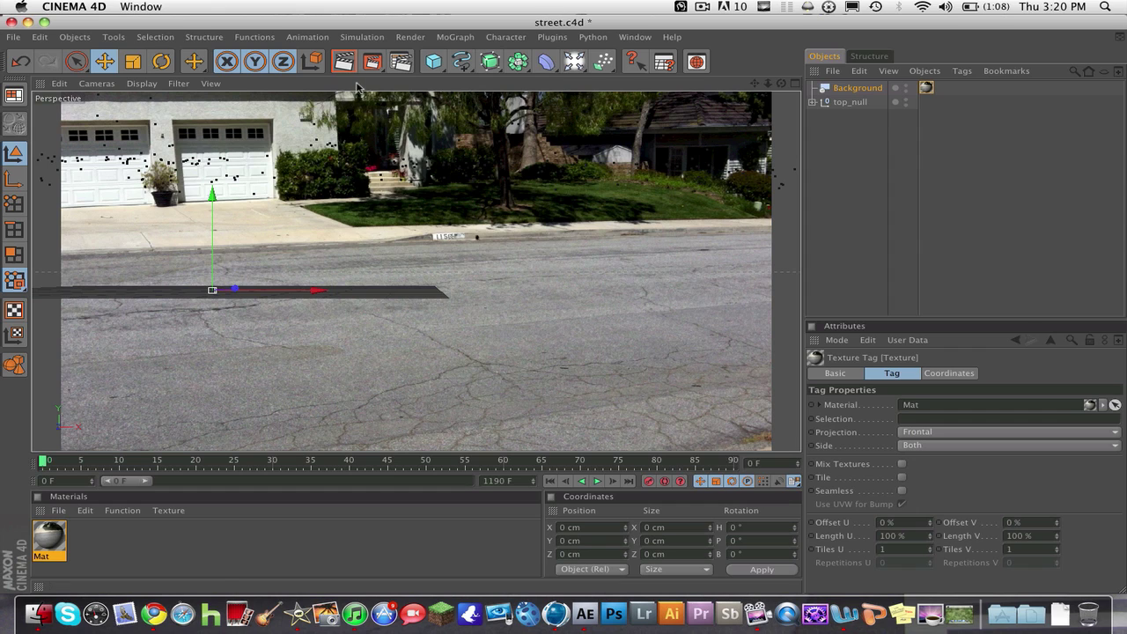
{"action": "left_click", "coordinate": [428, 67]}
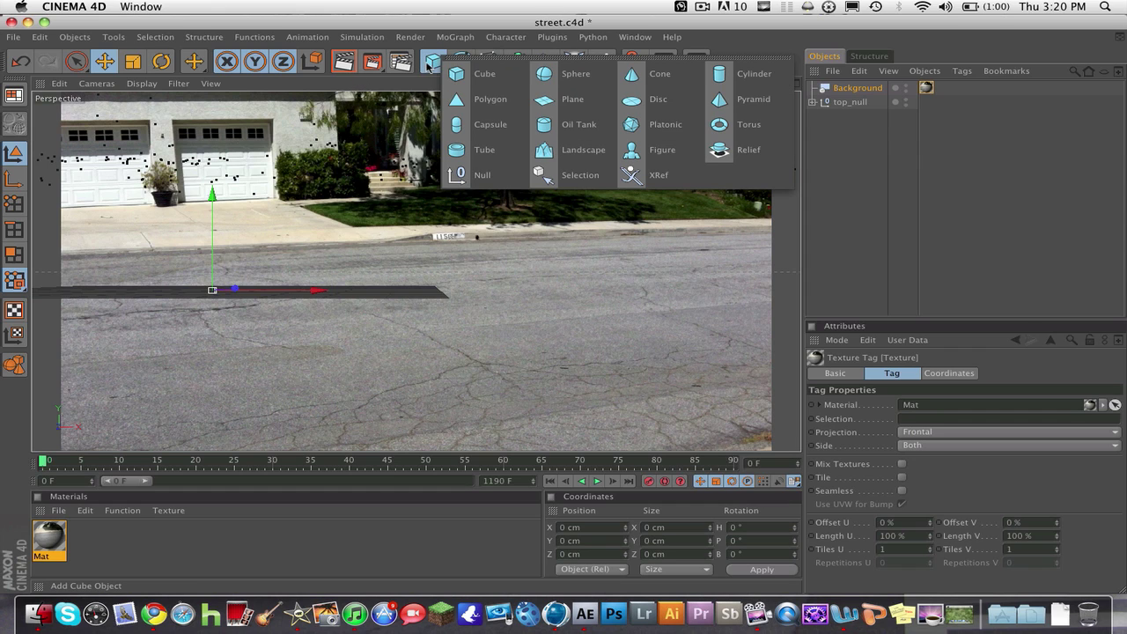
{"action": "left_click", "coordinate": [539, 101]}
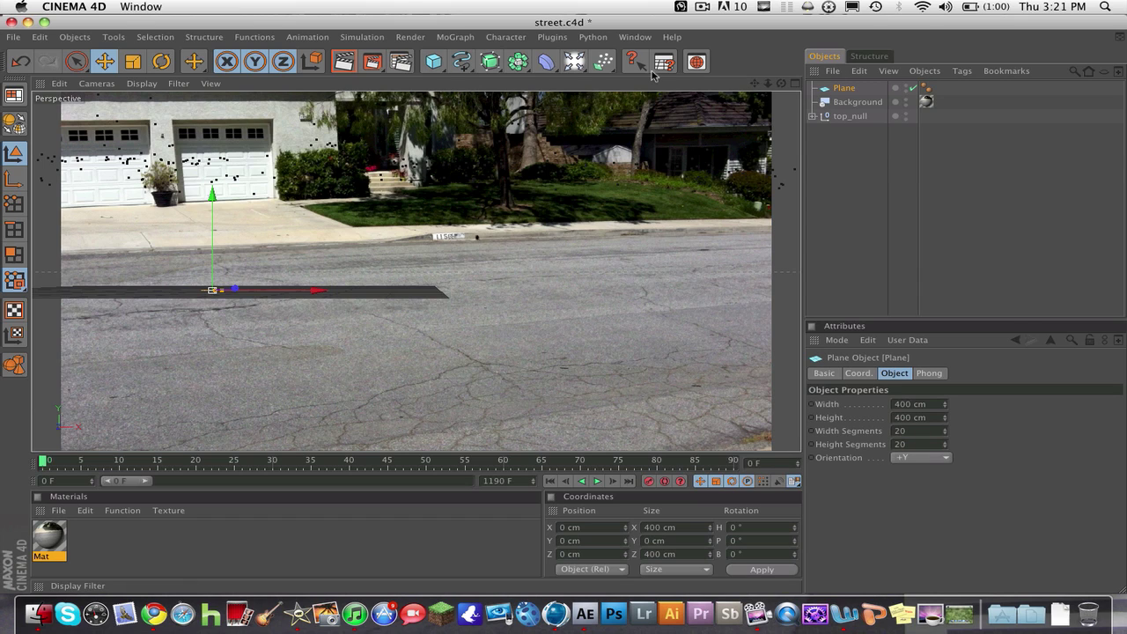
{"action": "left_click", "coordinate": [437, 39]}
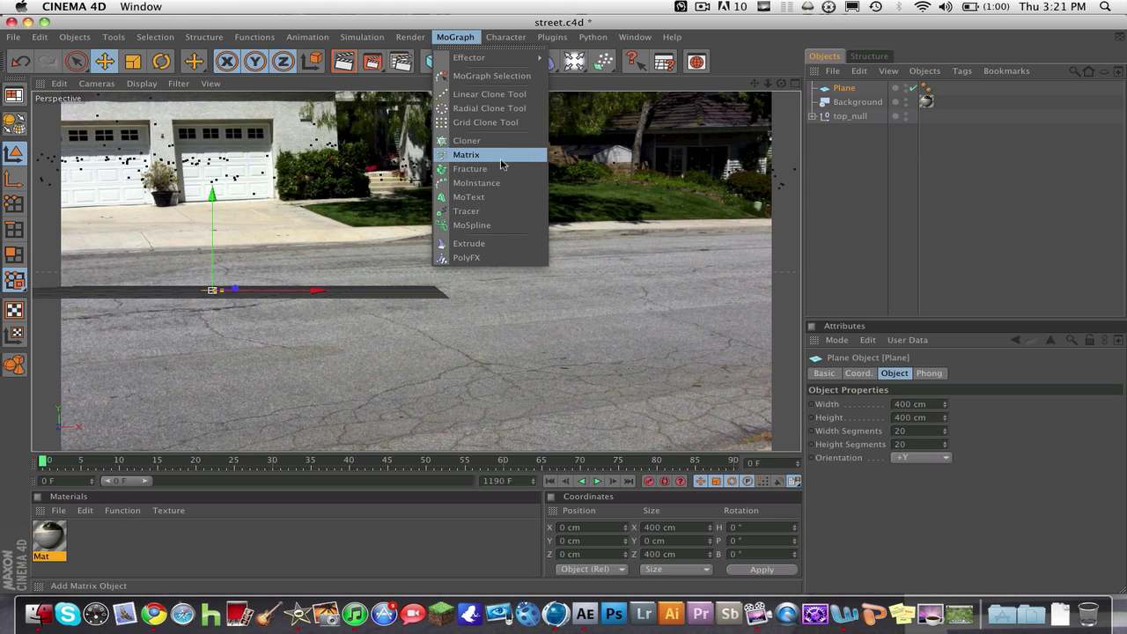
{"action": "left_click", "coordinate": [498, 200]}
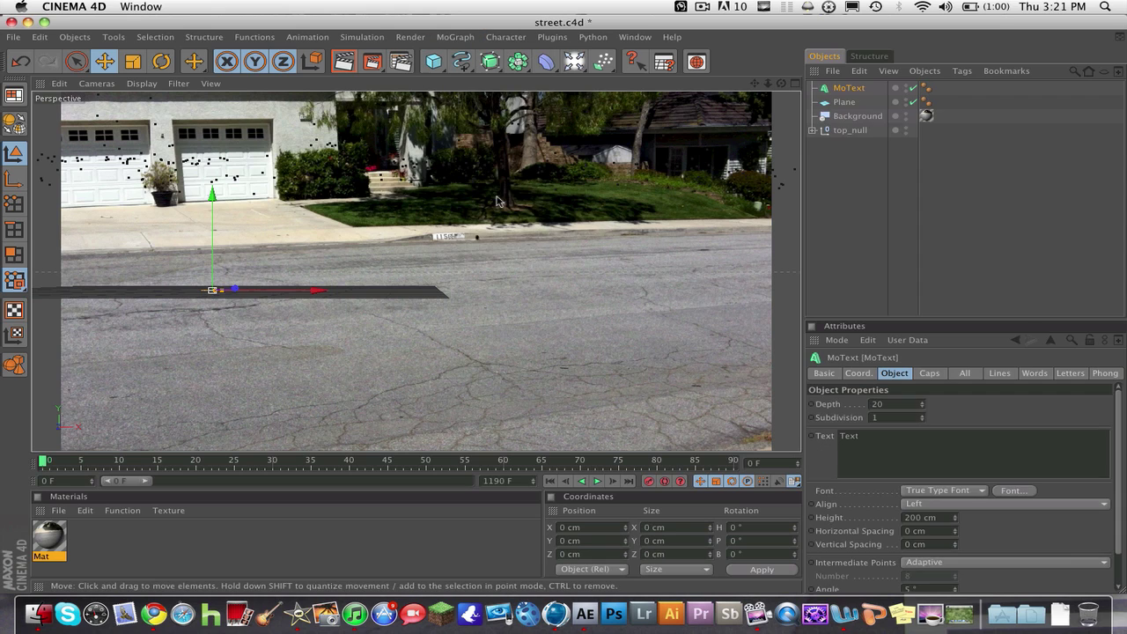
{"action": "left_click", "coordinate": [843, 101]}
{"action": "left_click", "coordinate": [846, 88]}
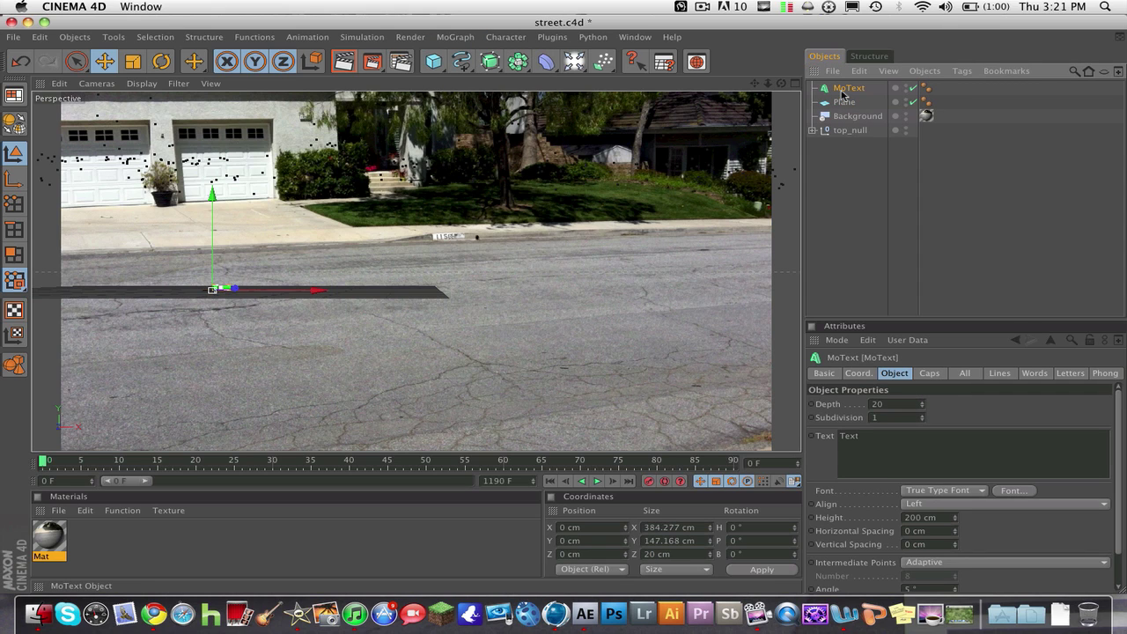
{"action": "left_click", "coordinate": [843, 101]}
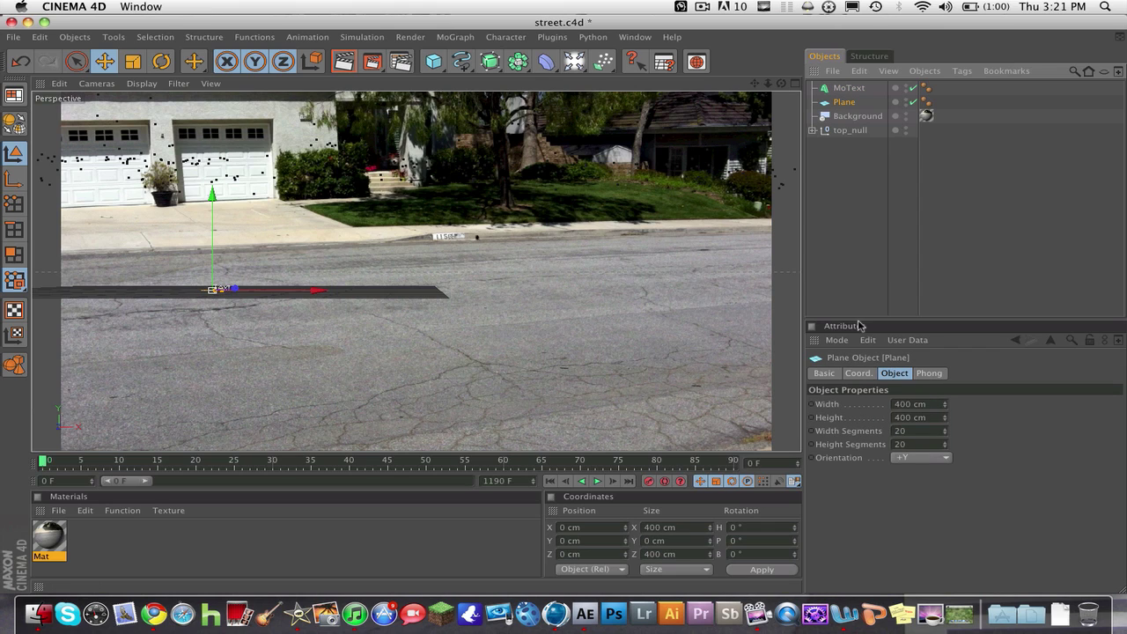
{"action": "left_click", "coordinate": [848, 88], "text": "shift"}
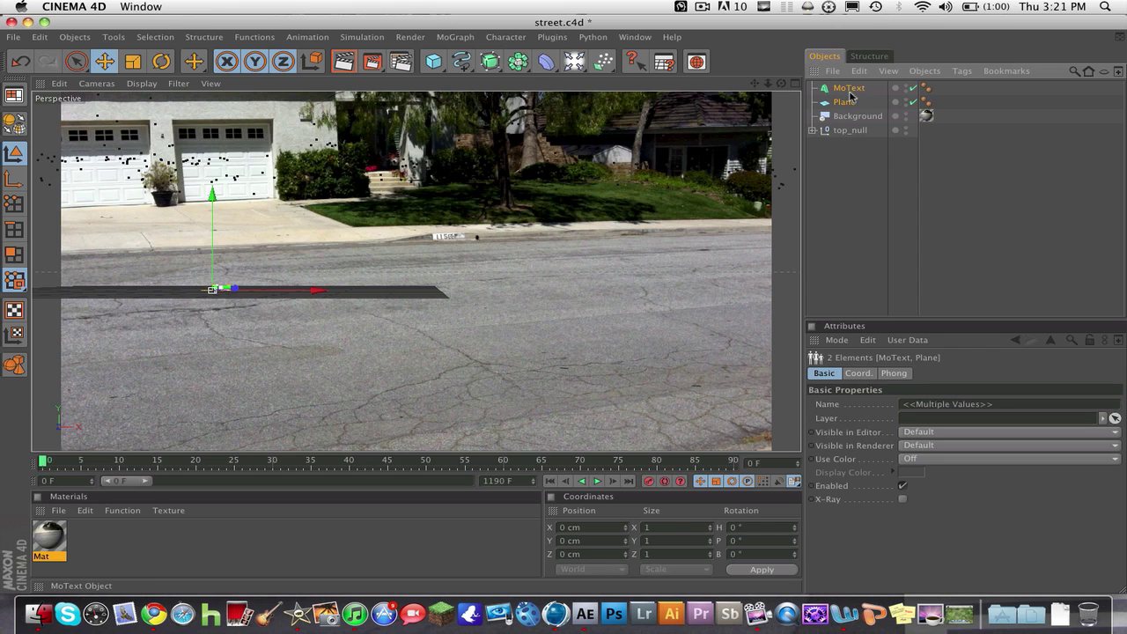
Scale the MoText up to about 3351 cm tall.
{"action": "left_click", "coordinate": [130, 63]}
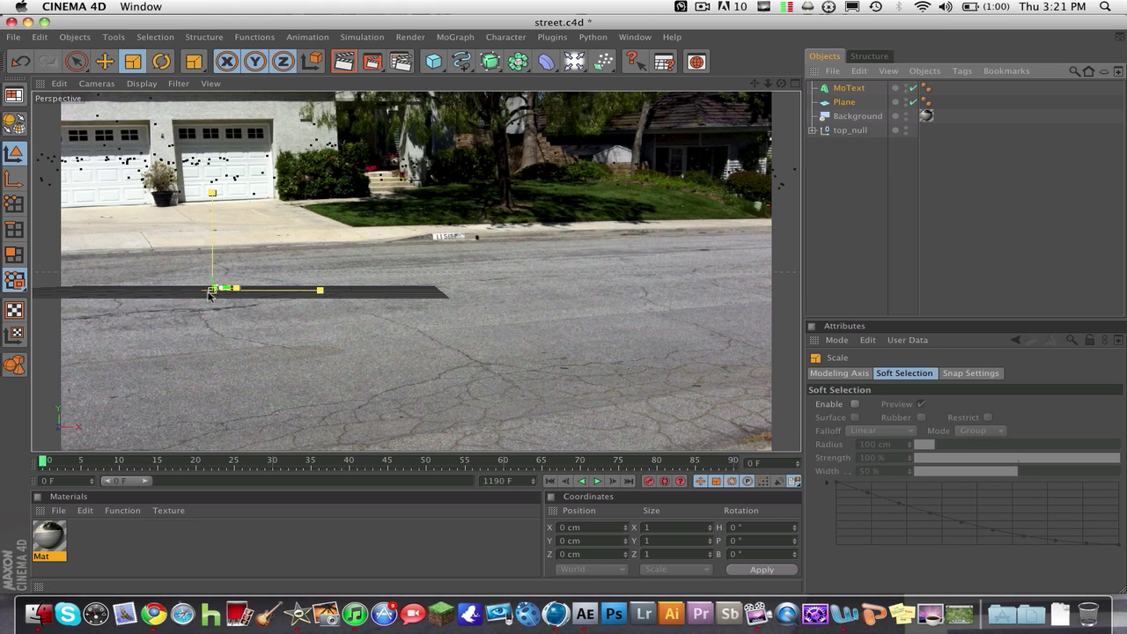
{"action": "mouse_move", "coordinate": [209, 294]}
{"action": "left_mouse_down"}
{"action": "mouse_move", "coordinate": [175, 292]}
{"action": "mouse_move", "coordinate": [229, 290]}
{"action": "mouse_move", "coordinate": [207, 291]}
{"action": "left_mouse_up"}
{"action": "left_click", "coordinate": [870, 249]}
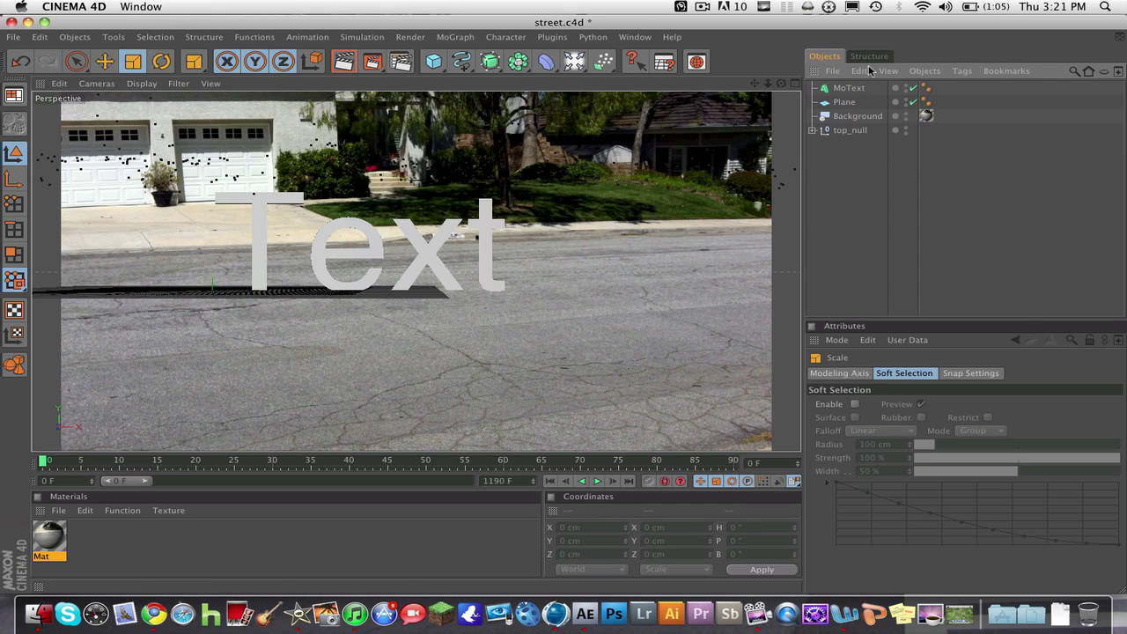
Slide the Plane along X and scale it to about 21,096 cm, then select both objects.
{"action": "left_click", "coordinate": [847, 103]}
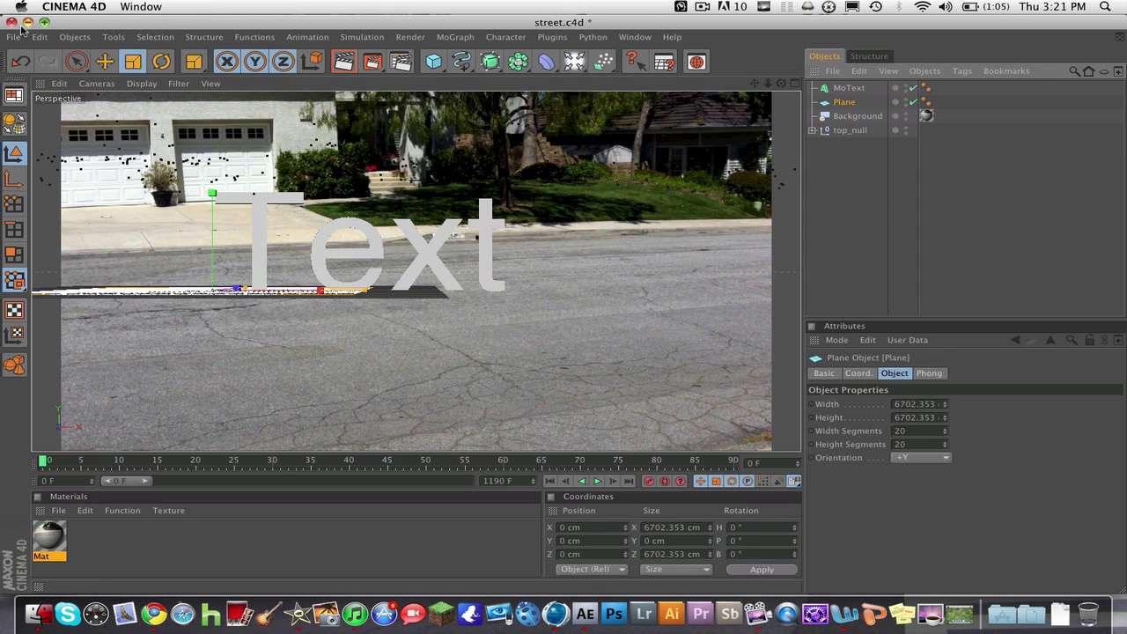
{"action": "left_click", "coordinate": [104, 60]}
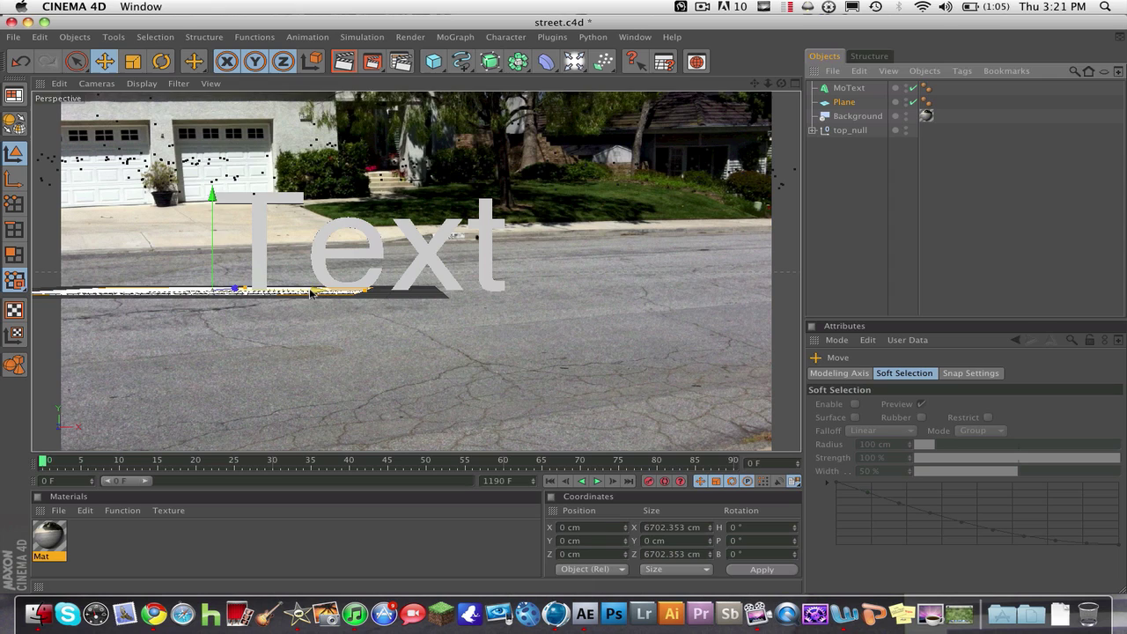
{"action": "left_click_drag", "start_coordinate": [319, 291], "coordinate": [512, 290]}
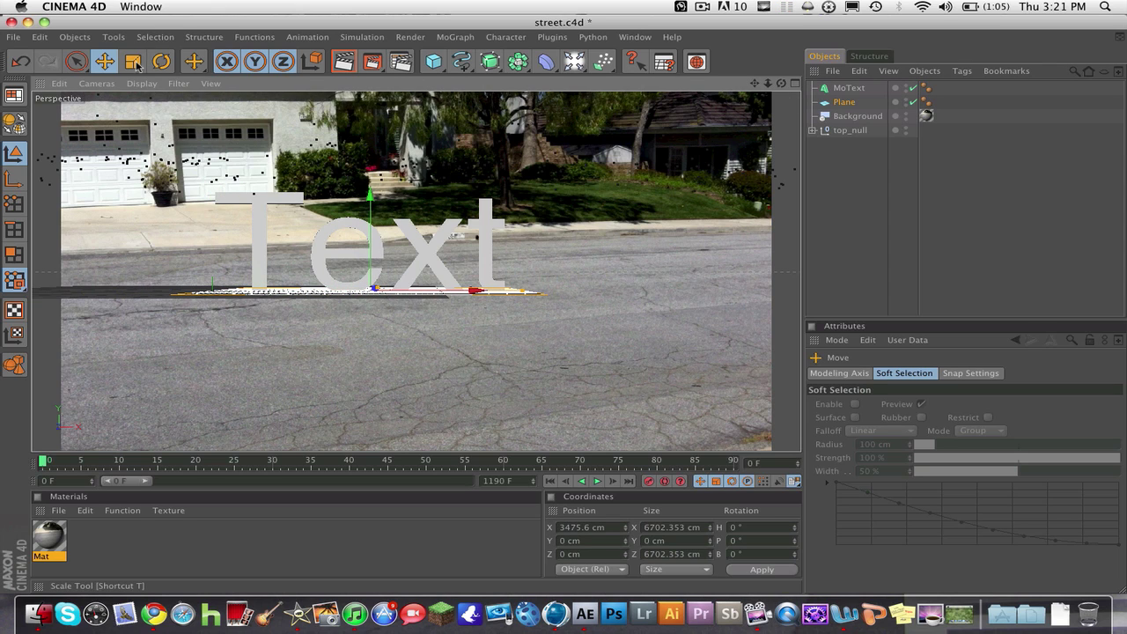
{"action": "key", "text": "t"}
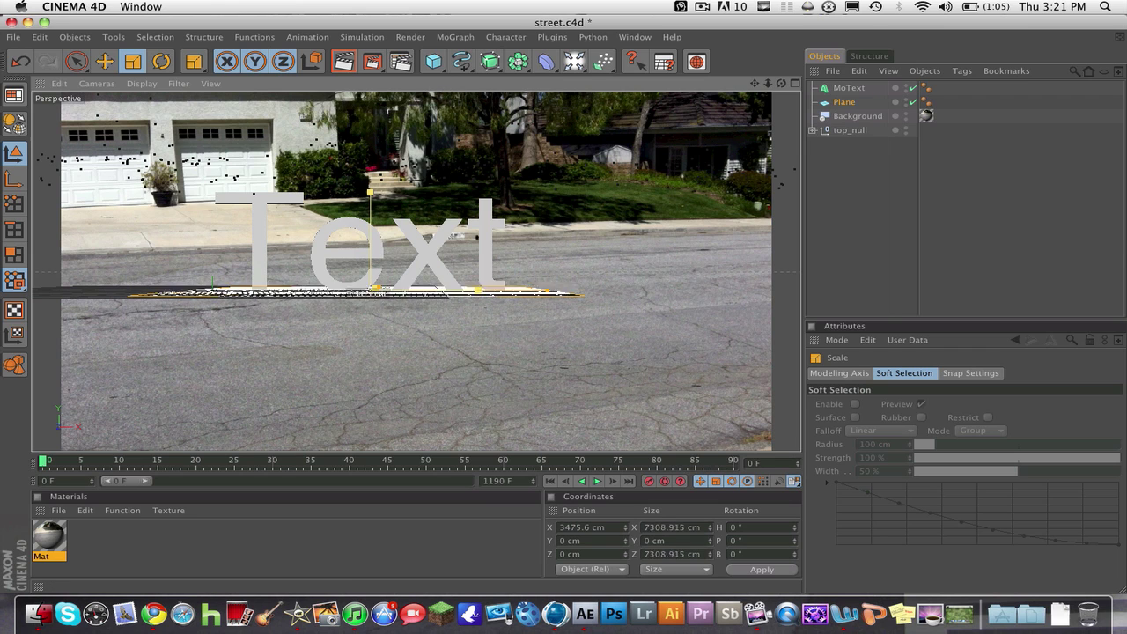
{"action": "left_click_drag", "start_coordinate": [379, 291], "coordinate": [420, 295]}
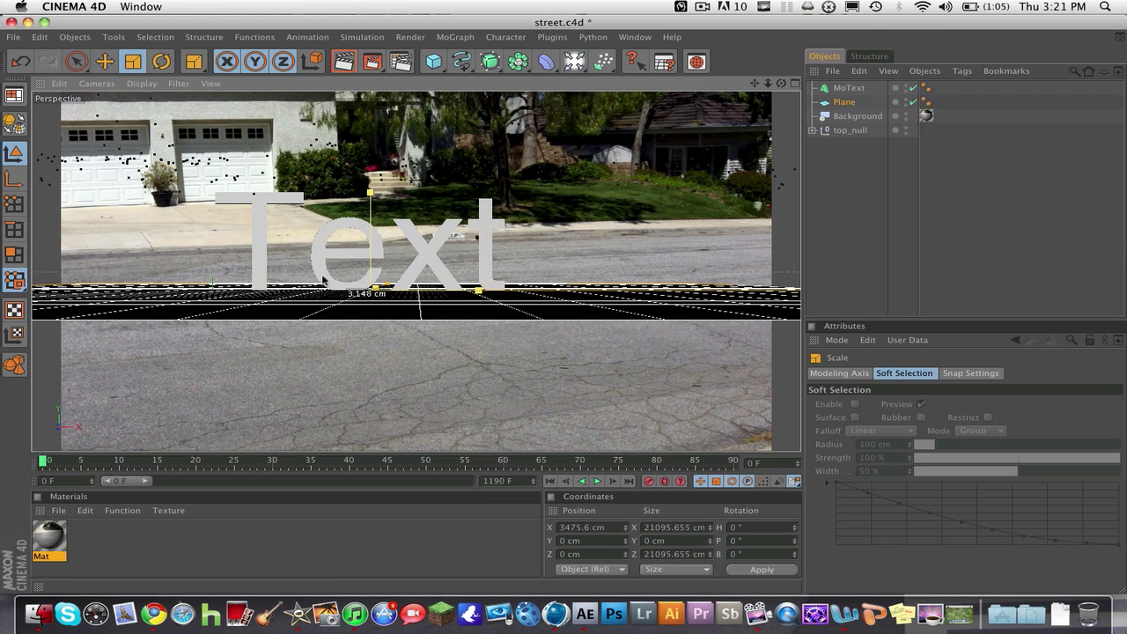
{"action": "left_click", "coordinate": [849, 88]}
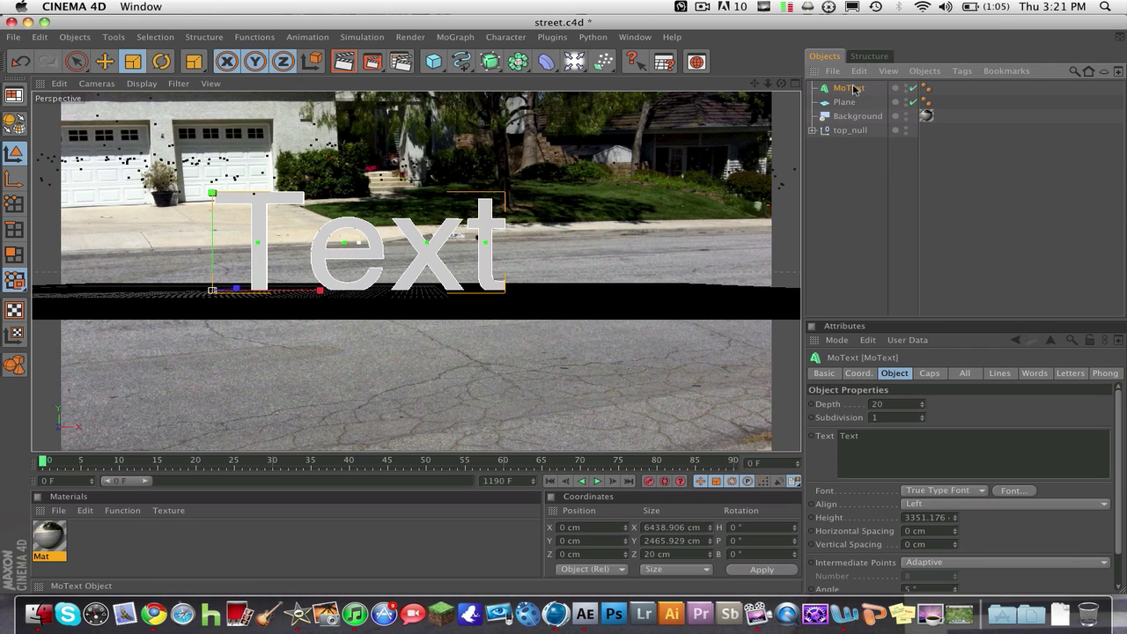
{"action": "left_click", "coordinate": [845, 103], "text": "shift"}
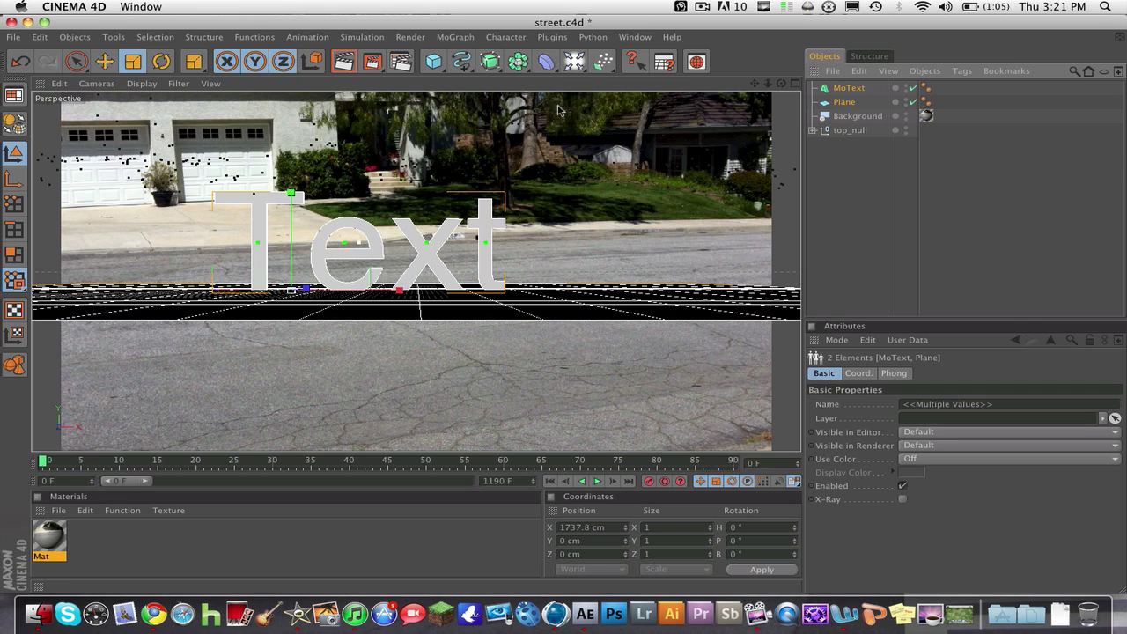
{"action": "left_click", "coordinate": [855, 102], "text": "ctrl"}
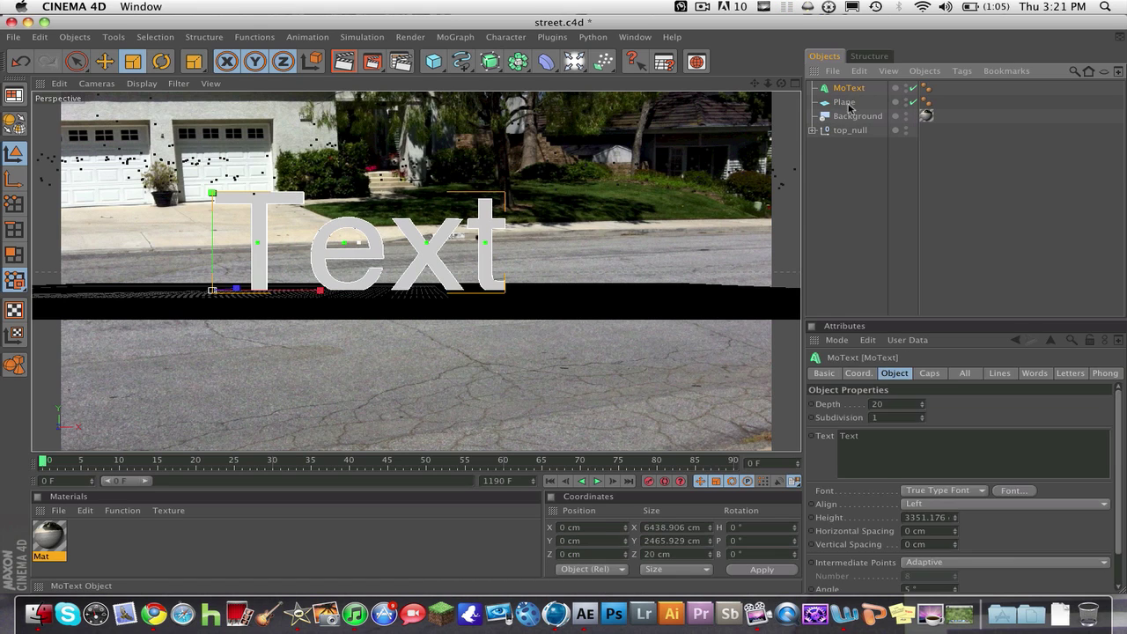
{"action": "left_click", "coordinate": [848, 104], "text": "shift"}
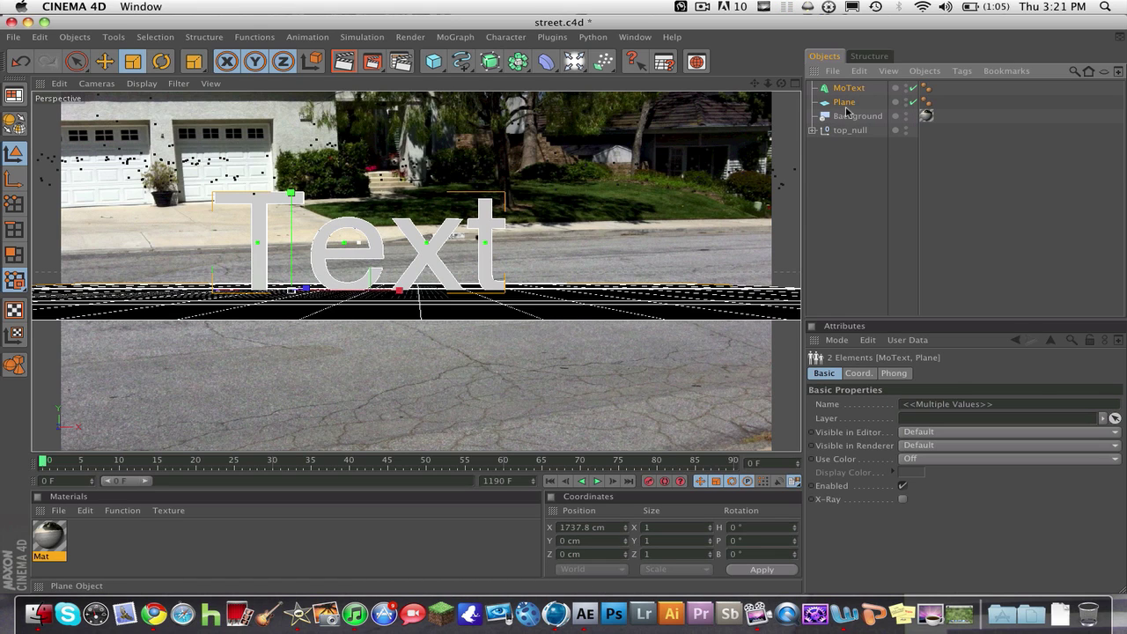
Rotate, shrink and move Plane and MoText onto the road, MoText rotated 22.548°, 9.902°, −3.724°.
{"action": "left_click", "coordinate": [161, 60]}
{"action": "mouse_move", "coordinate": [284, 264]}
{"action": "left_mouse_down"}
{"action": "mouse_move", "coordinate": [294, 305]}
{"action": "mouse_move", "coordinate": [287, 293]}
{"action": "mouse_move", "coordinate": [306, 300]}
{"action": "mouse_move", "coordinate": [314, 289]}
{"action": "mouse_move", "coordinate": [275, 248]}
{"action": "left_mouse_up"}
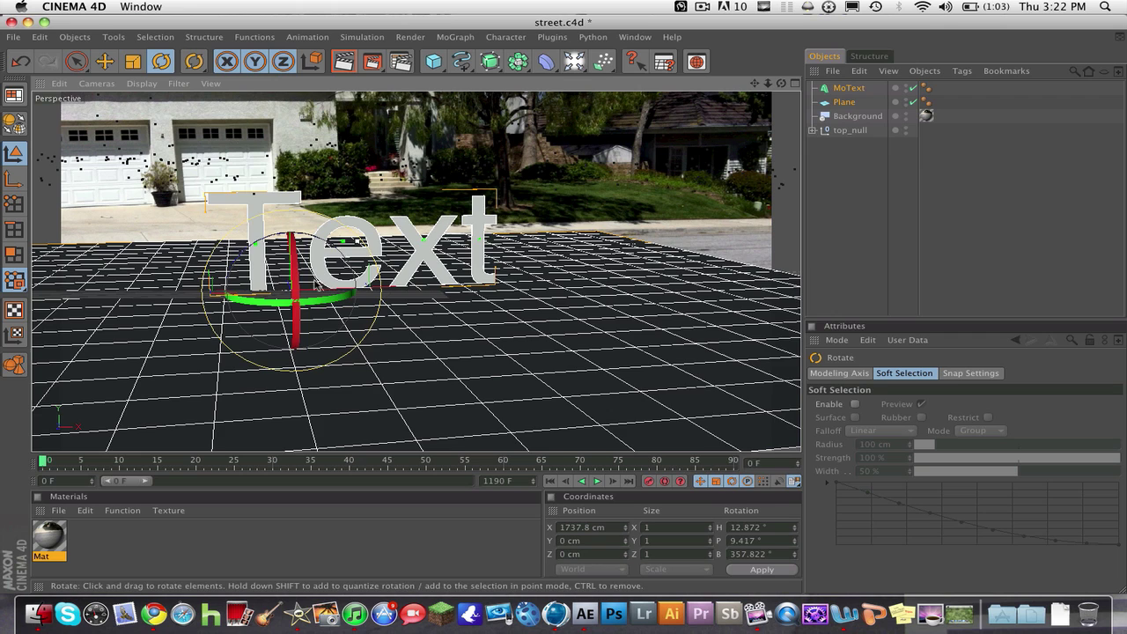
{"action": "left_click_drag", "start_coordinate": [317, 291], "coordinate": [326, 298]}
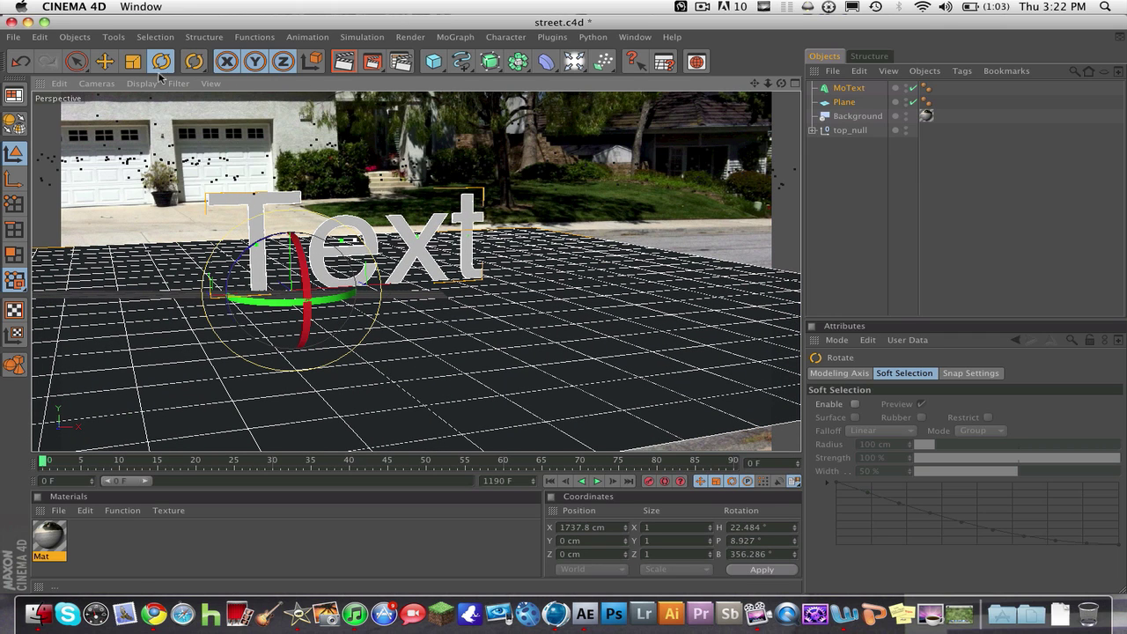
{"action": "left_click", "coordinate": [133, 60]}
{"action": "left_click_drag", "start_coordinate": [277, 281], "coordinate": [264, 285]}
{"action": "key", "text": "e"}
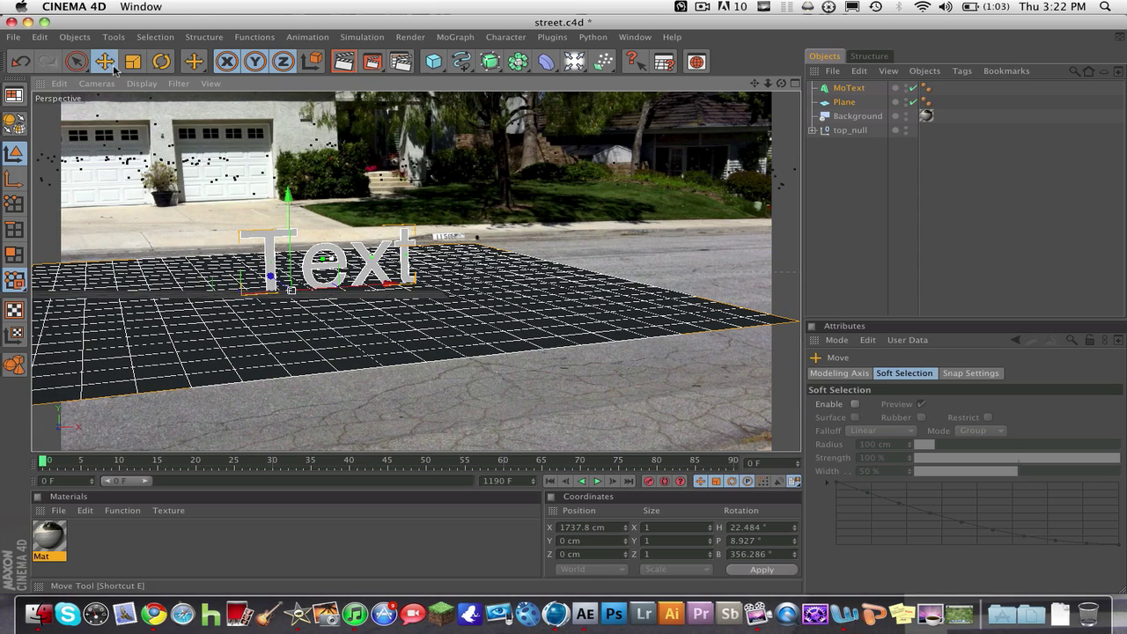
{"action": "left_click_drag", "start_coordinate": [376, 285], "coordinate": [385, 211]}
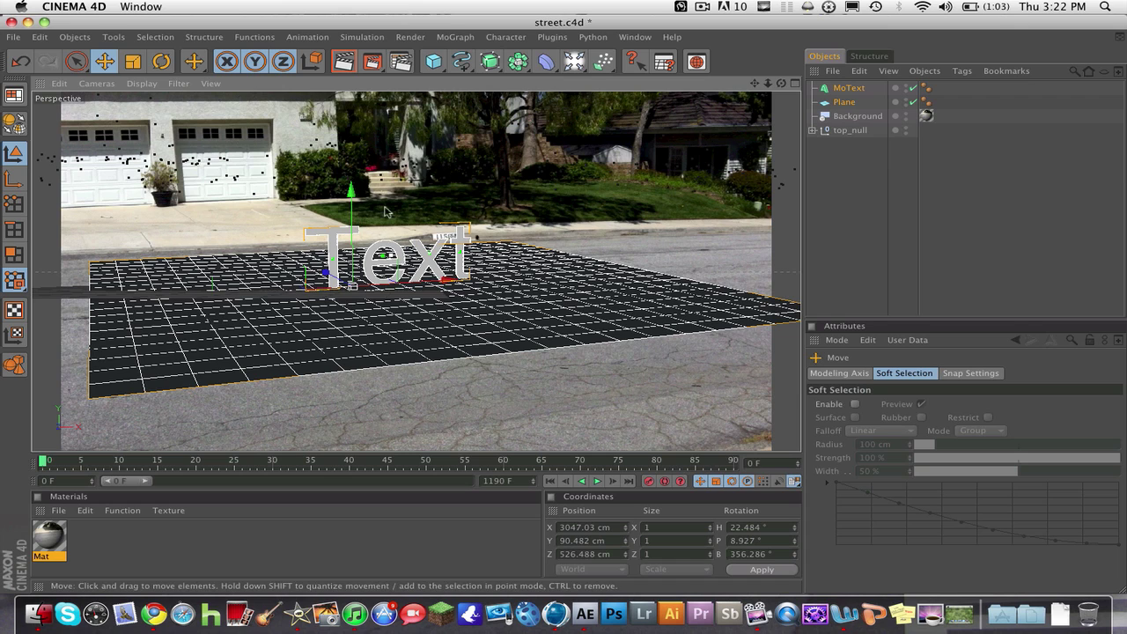
{"action": "left_click", "coordinate": [161, 61]}
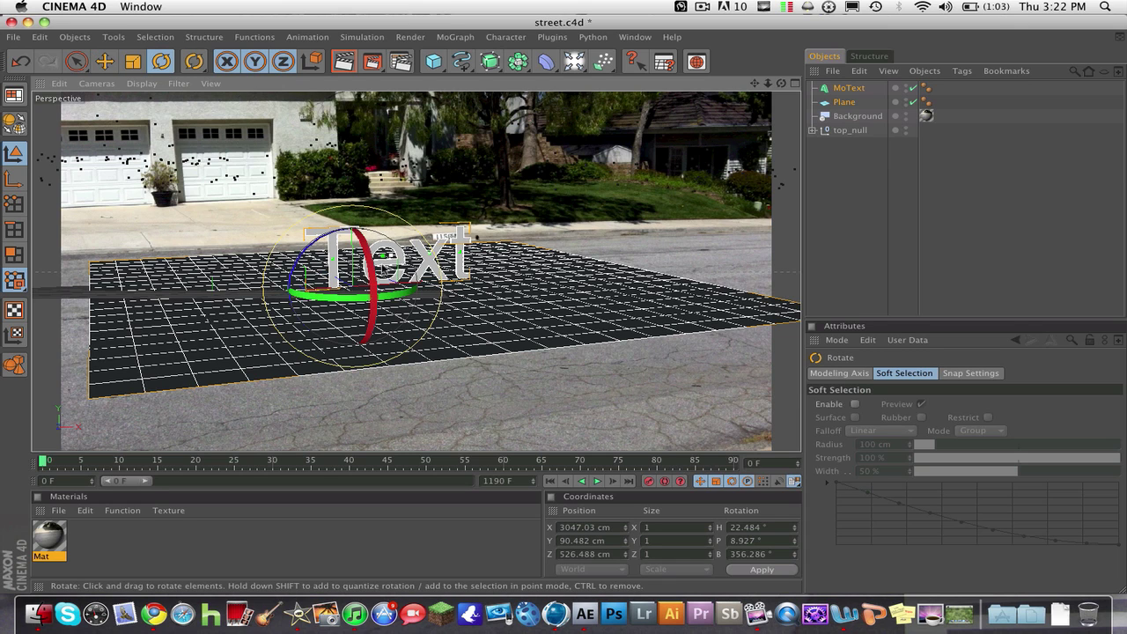
{"action": "left_click_drag", "start_coordinate": [381, 269], "coordinate": [381, 280]}
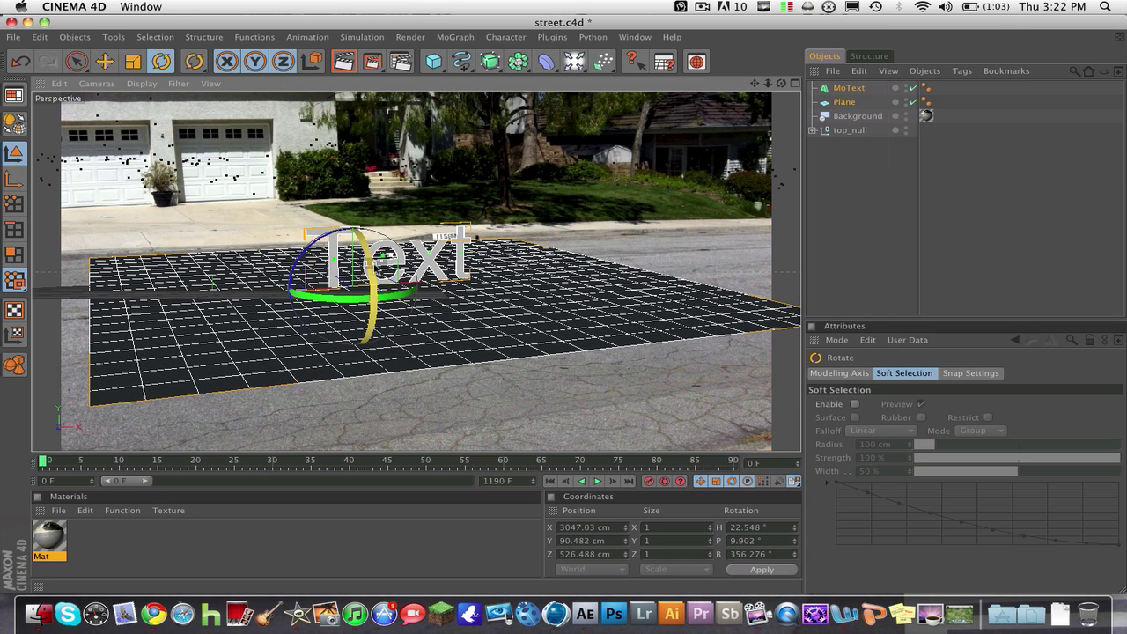
{"action": "left_click", "coordinate": [851, 178]}
Change the MoText extrusion Depth from 20 to 500 cm.
{"action": "left_click", "coordinate": [854, 89]}
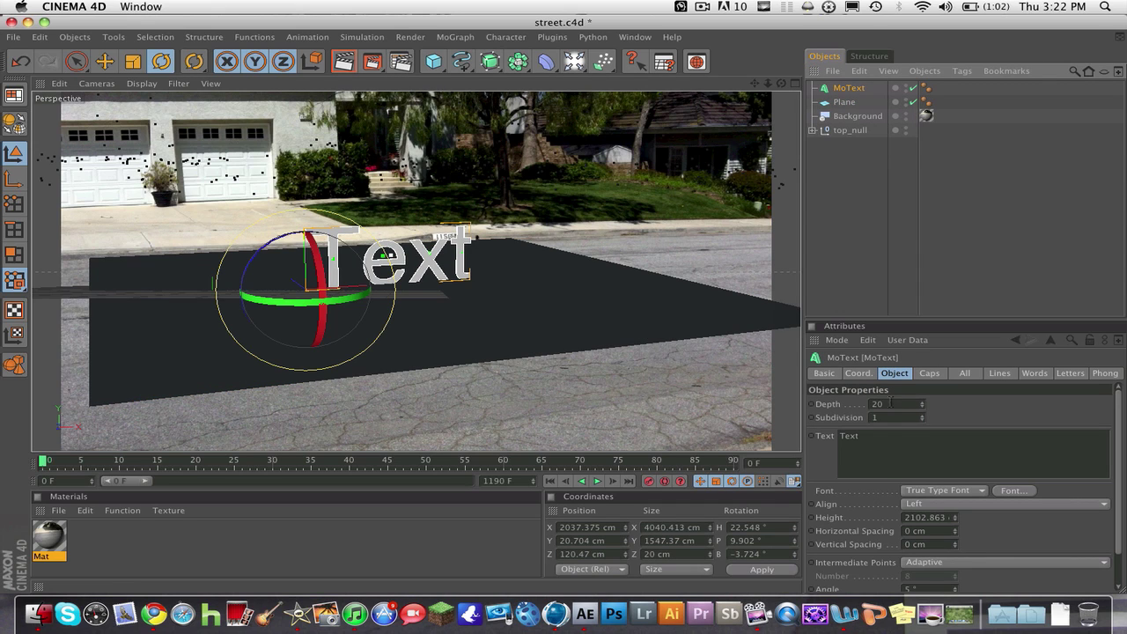
{"action": "left_click", "coordinate": [891, 402]}
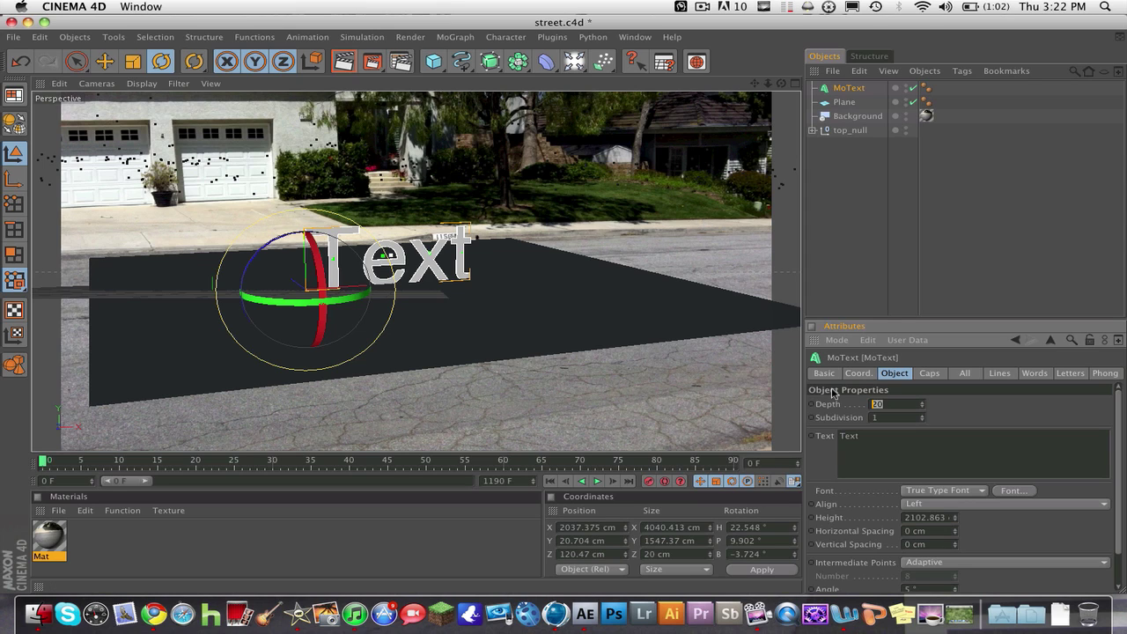
{"action": "key", "text": "Return"}
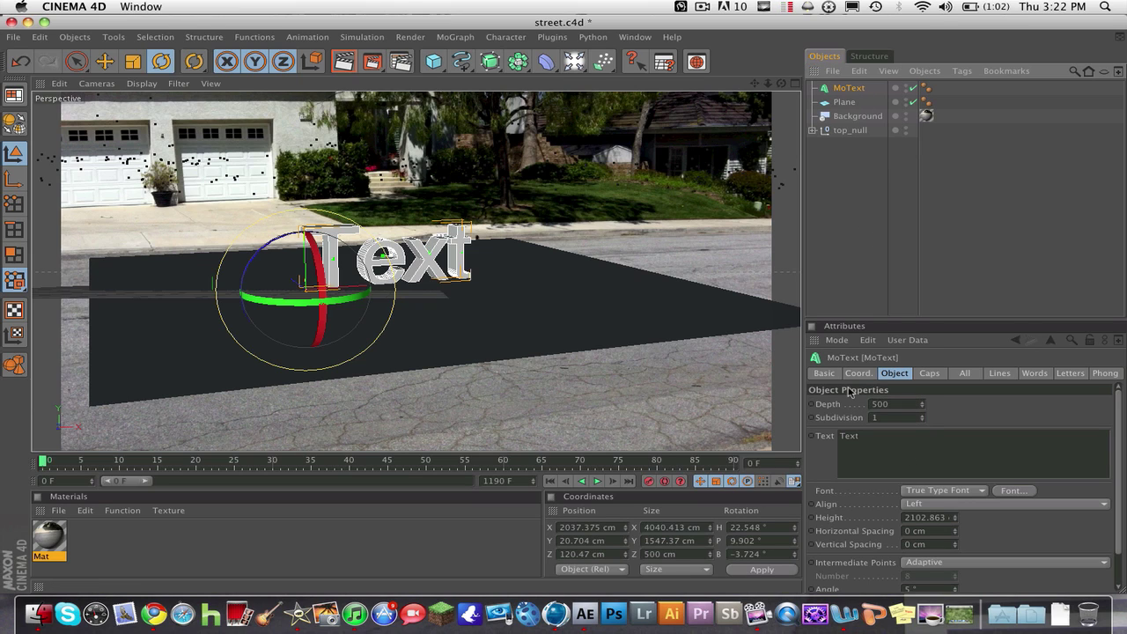
{"action": "left_click", "coordinate": [873, 211]}
{"action": "left_click", "coordinate": [857, 117]}
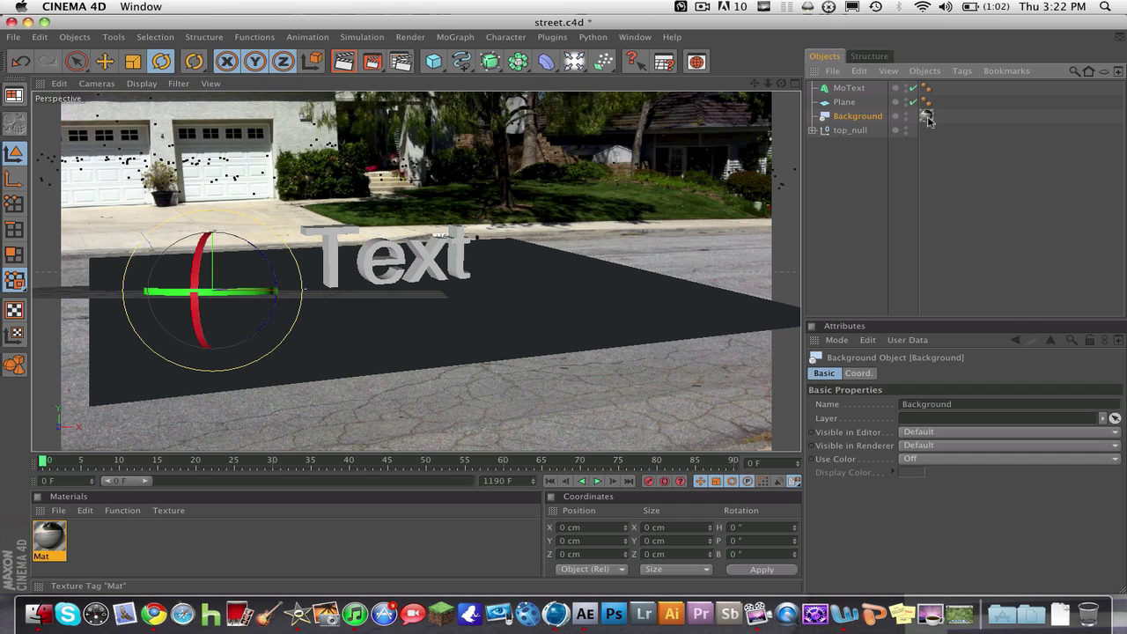
Copy the Background's texture tag onto the Plane and test-render the view.
{"action": "left_click_drag", "start_coordinate": [928, 121], "coordinate": [941, 103], "text": "ctrl"}
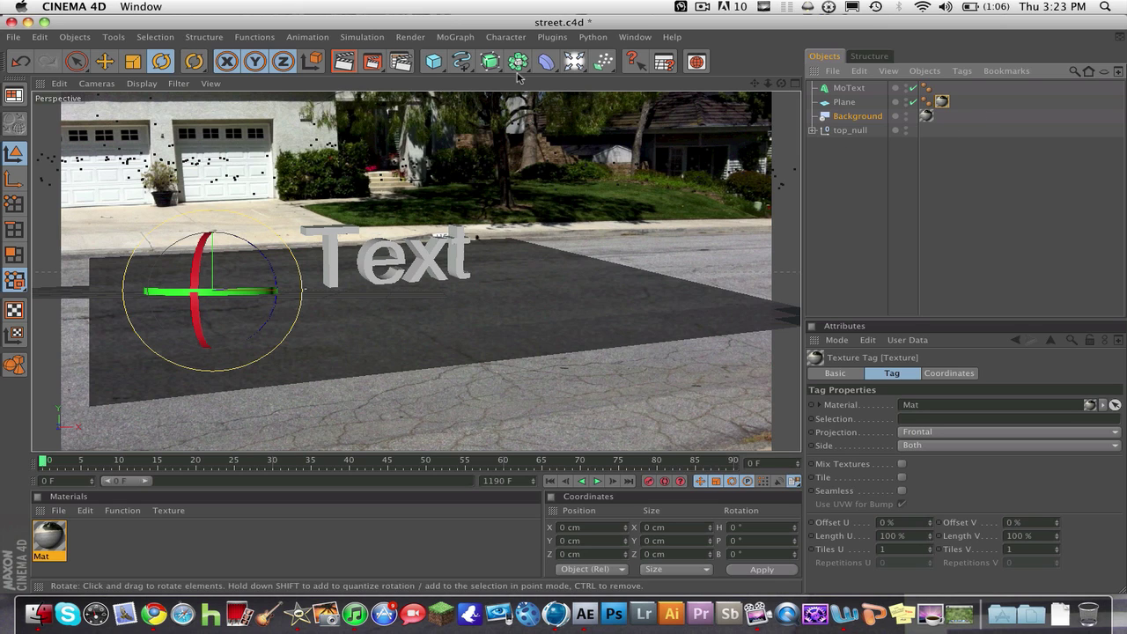
{"action": "left_click", "coordinate": [879, 160]}
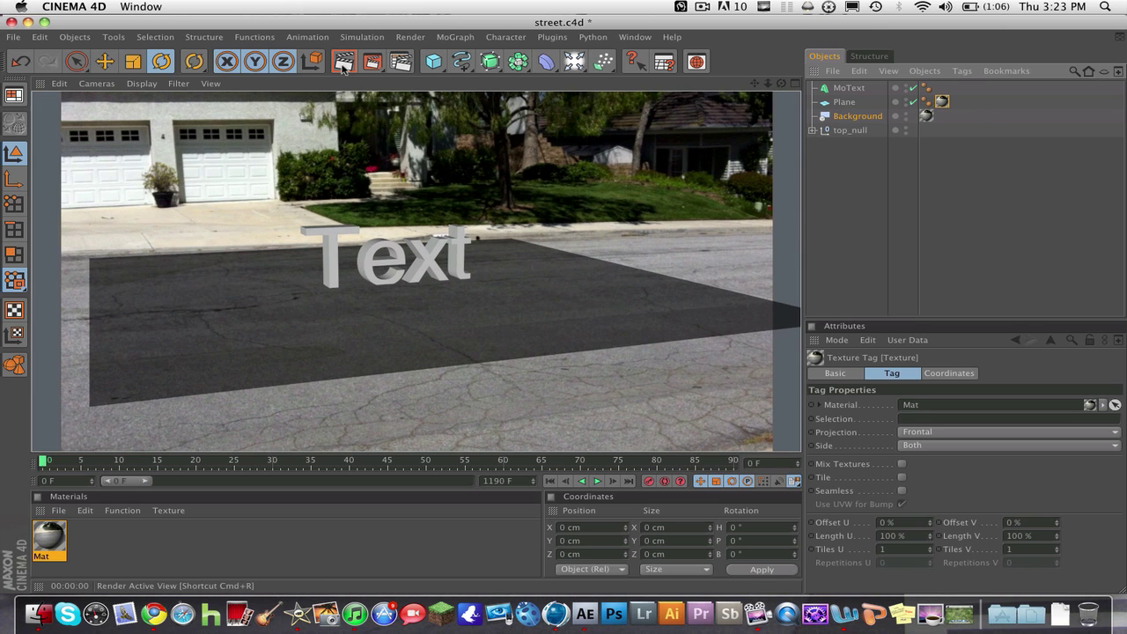
{"action": "left_click", "coordinate": [943, 102]}
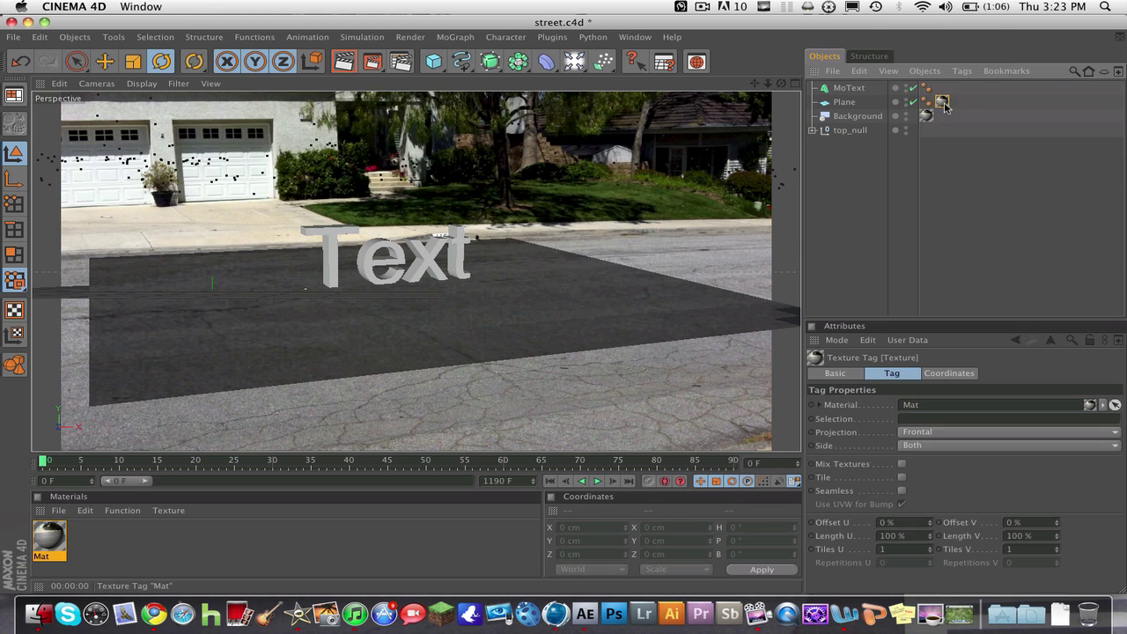
{"action": "left_click", "coordinate": [925, 107]}
{"action": "left_click", "coordinate": [942, 102]}
Add a CINEMA 4D Compositing tag to the Plane.
{"action": "left_click", "coordinate": [962, 71]}
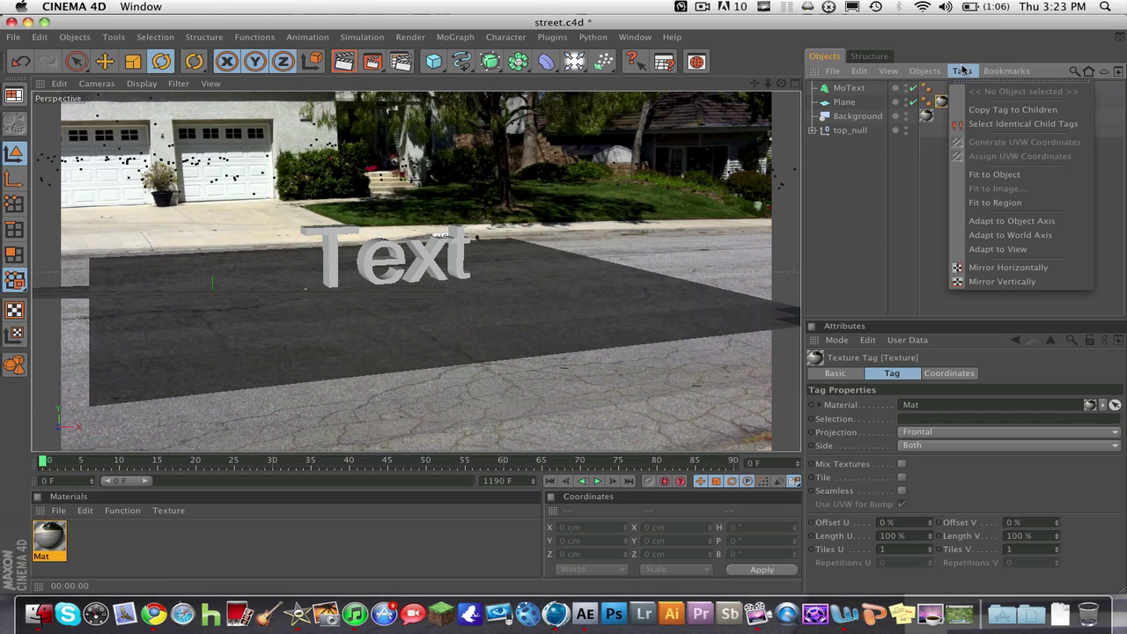
{"action": "left_click", "coordinate": [891, 150]}
{"action": "left_click", "coordinate": [843, 102]}
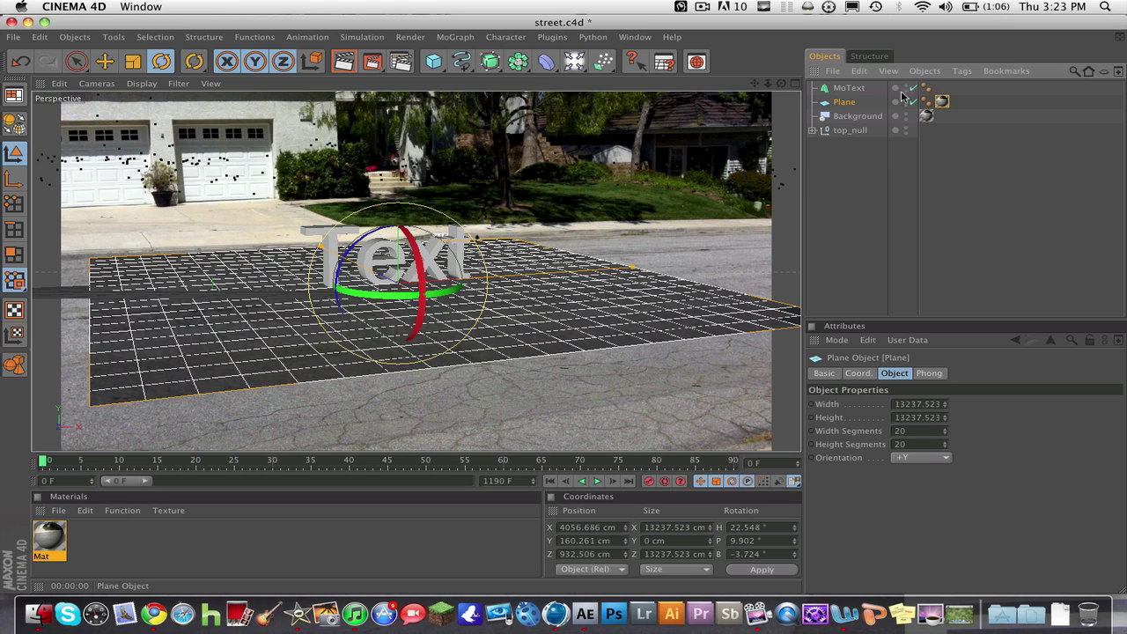
{"action": "left_click", "coordinate": [958, 72]}
{"action": "mouse_move", "coordinate": [971, 91]}
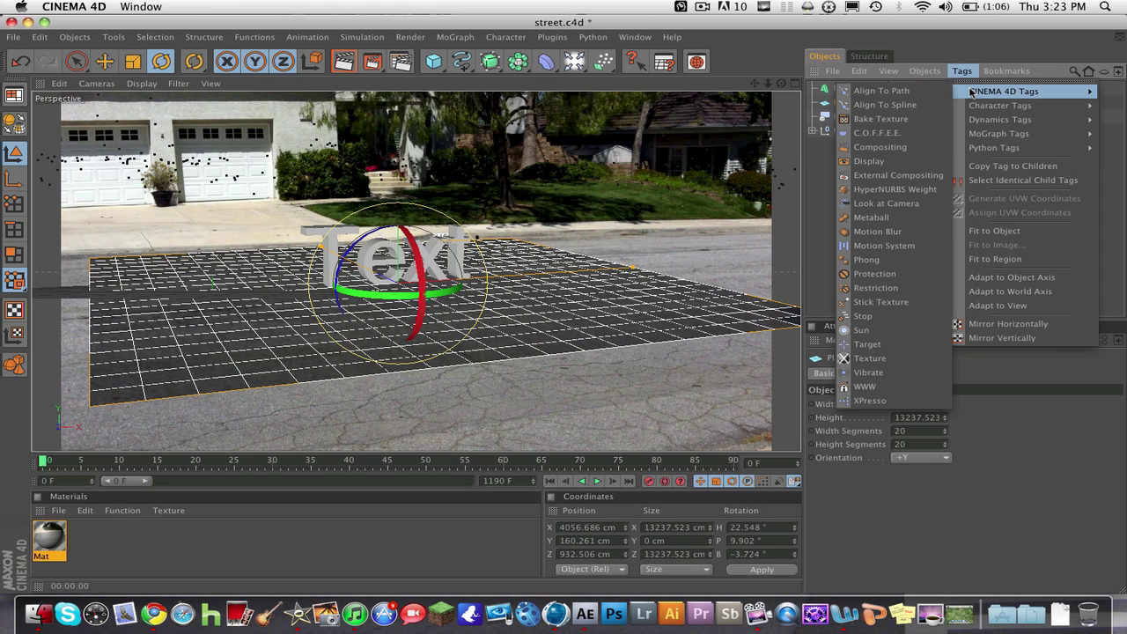
{"action": "left_click", "coordinate": [874, 146]}
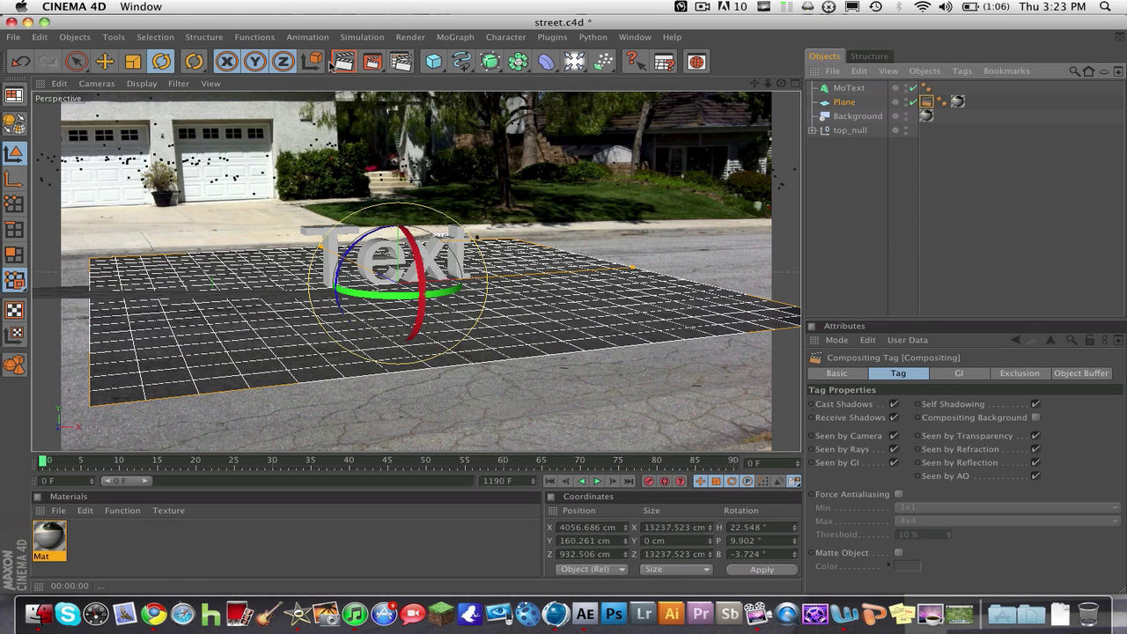
Enable Compositing Background on the Plane's Compositing tag and render to check the blend.
{"action": "left_click", "coordinate": [342, 63]}
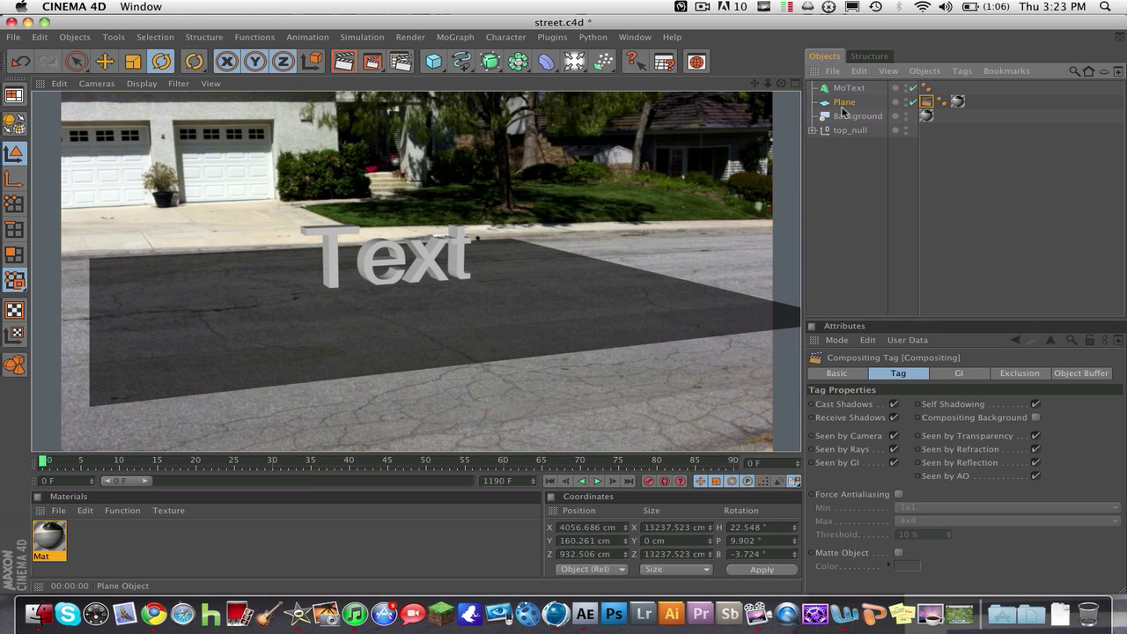
{"action": "left_click", "coordinate": [842, 105]}
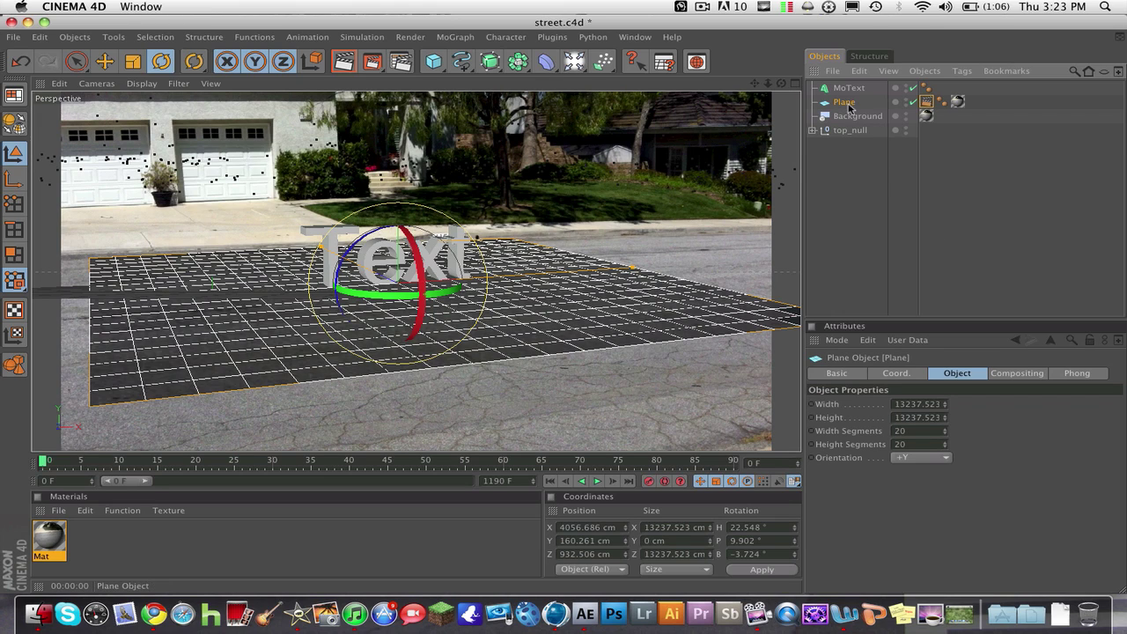
{"action": "left_click", "coordinate": [925, 101]}
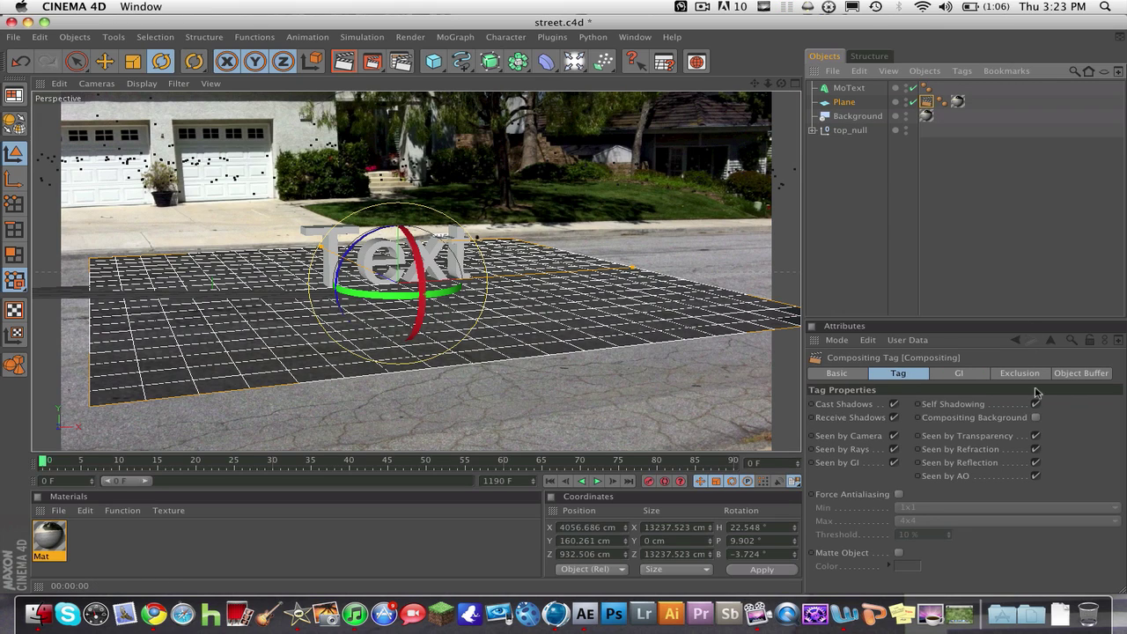
{"action": "left_click", "coordinate": [1035, 418]}
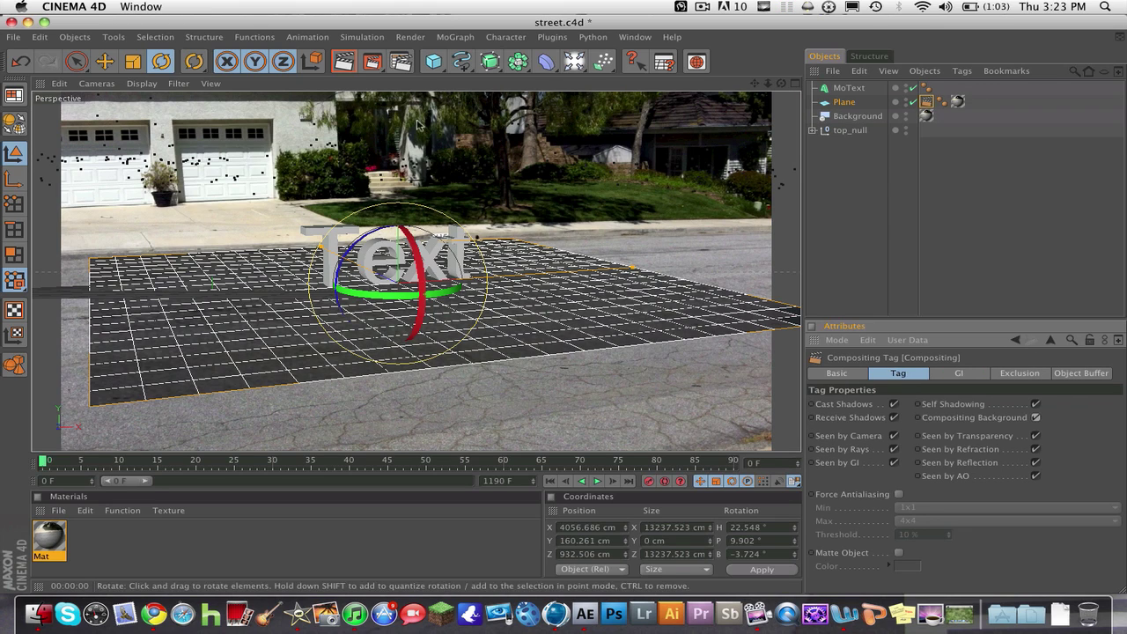
{"action": "left_click", "coordinate": [352, 61]}
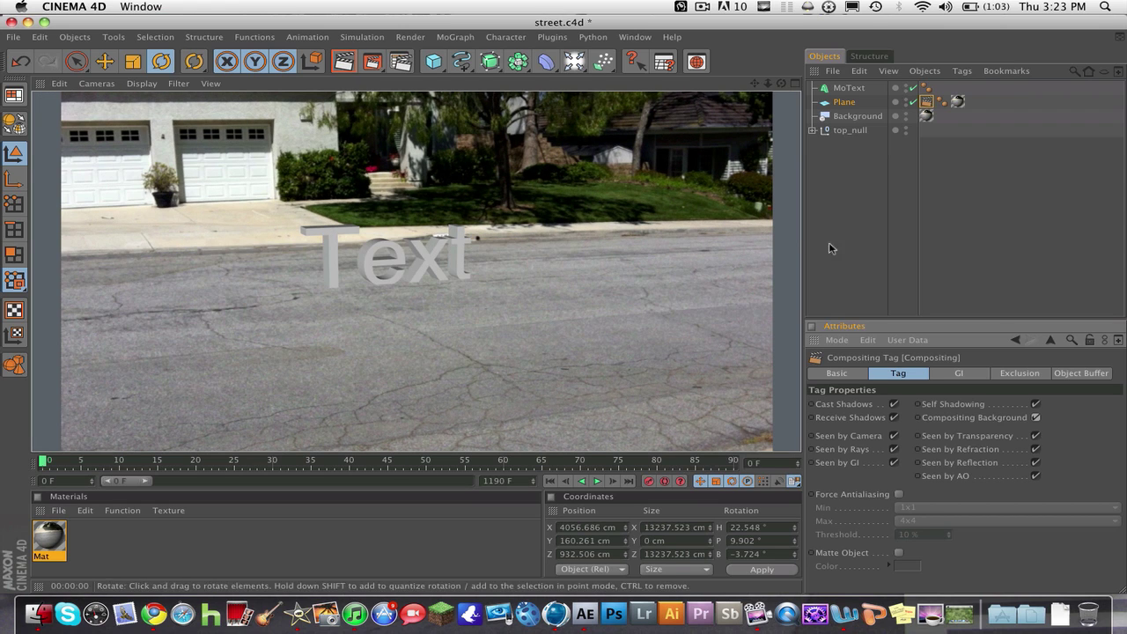
{"action": "left_click", "coordinate": [873, 208]}
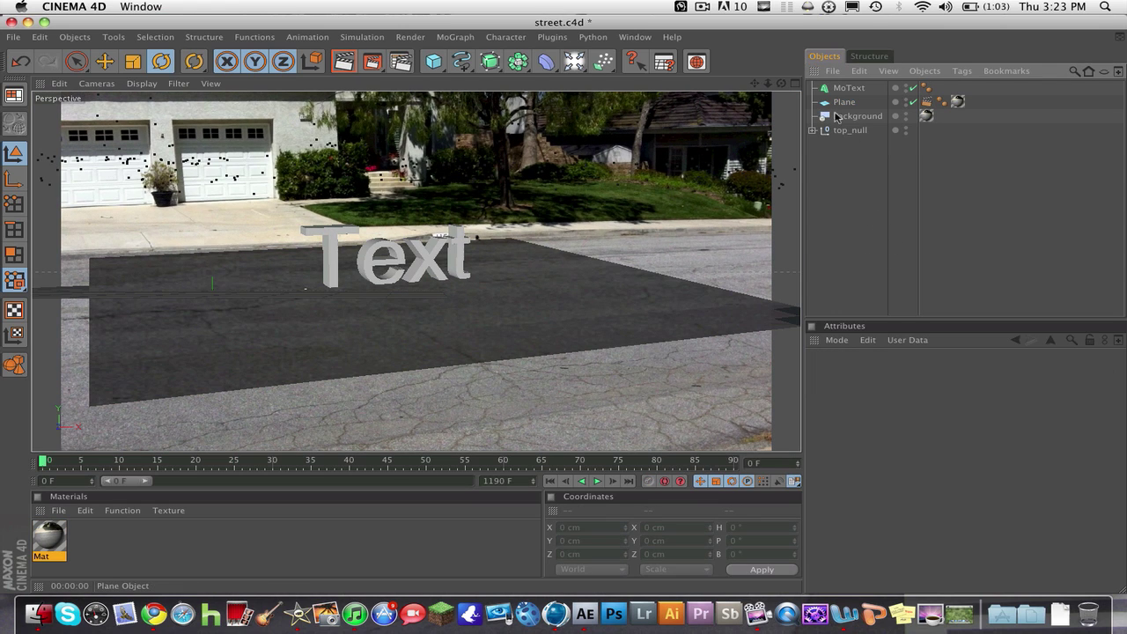
Lift the MoText slightly above the road along Y.
{"action": "left_click", "coordinate": [848, 88]}
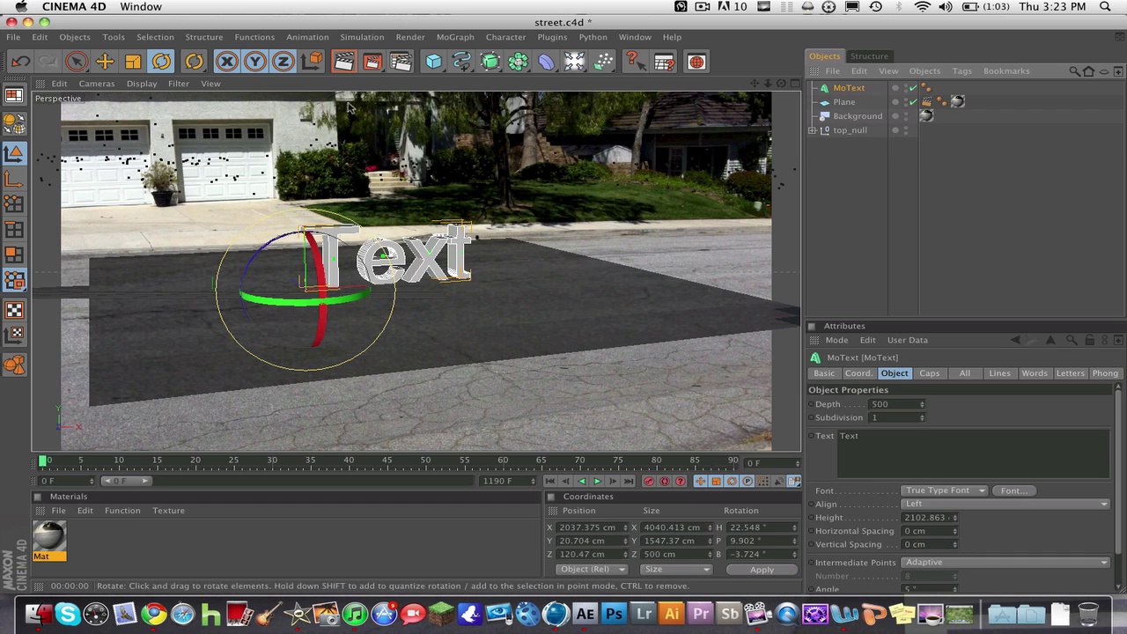
{"action": "left_click", "coordinate": [106, 62]}
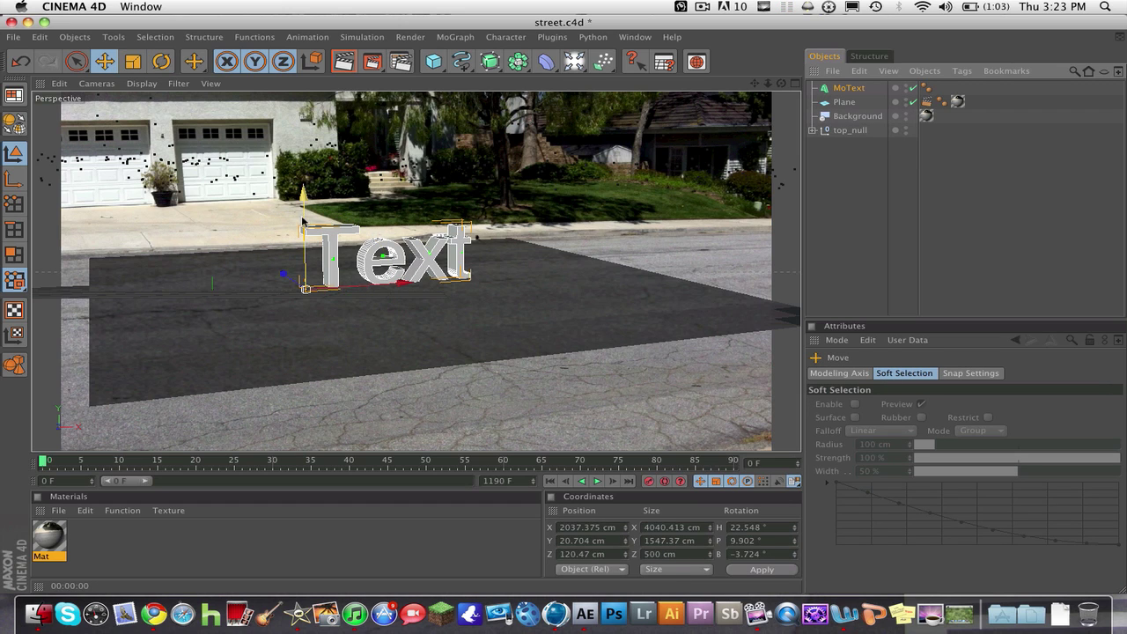
{"action": "left_click_drag", "start_coordinate": [301, 220], "coordinate": [302, 215]}
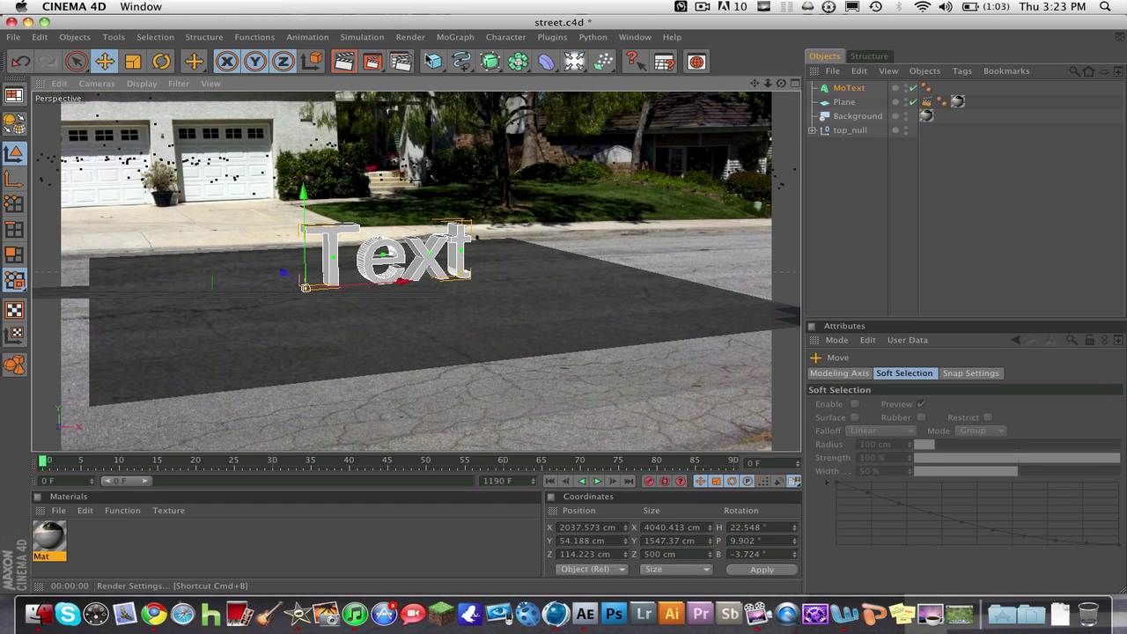
Add the Ambient Occlusion effect in Render Settings and render a preview.
{"action": "left_click", "coordinate": [400, 61]}
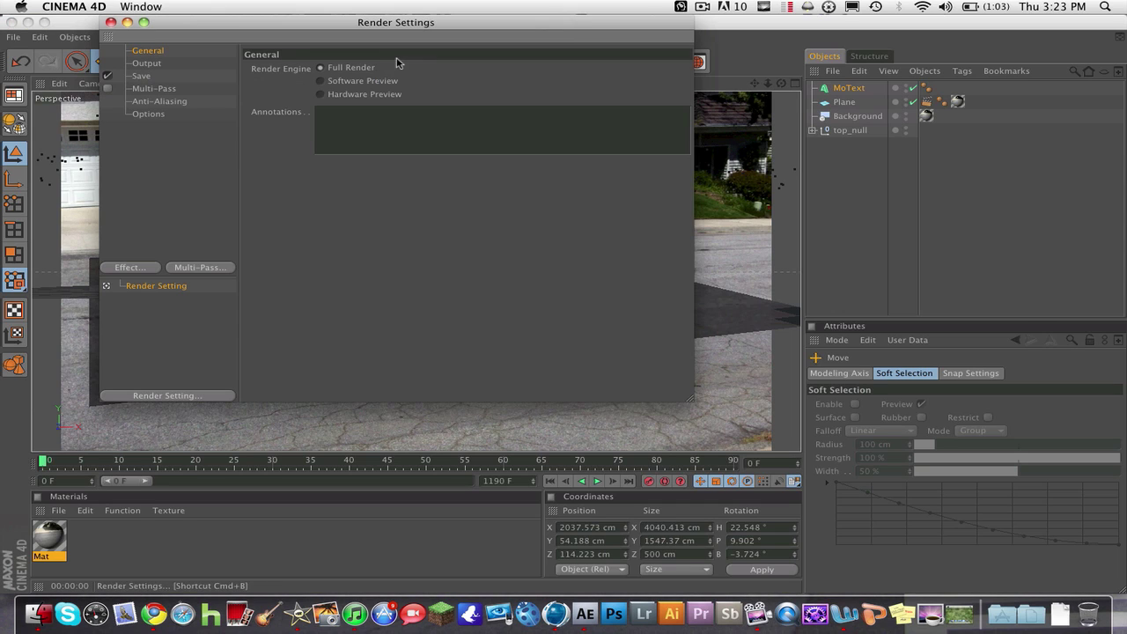
{"action": "left_click", "coordinate": [139, 269]}
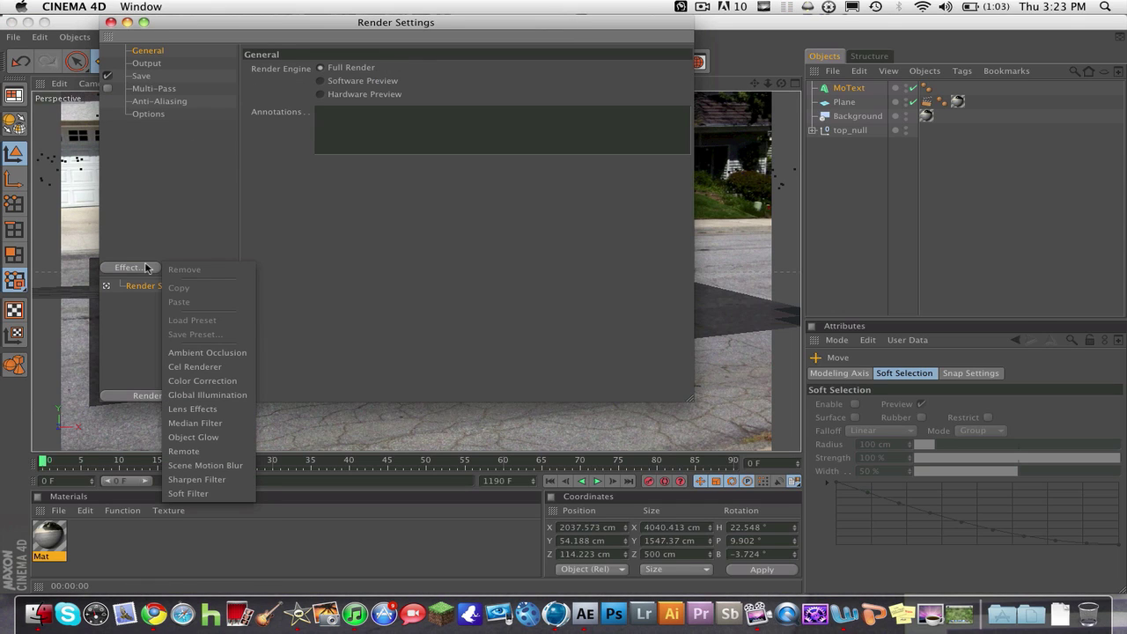
{"action": "left_click", "coordinate": [209, 353]}
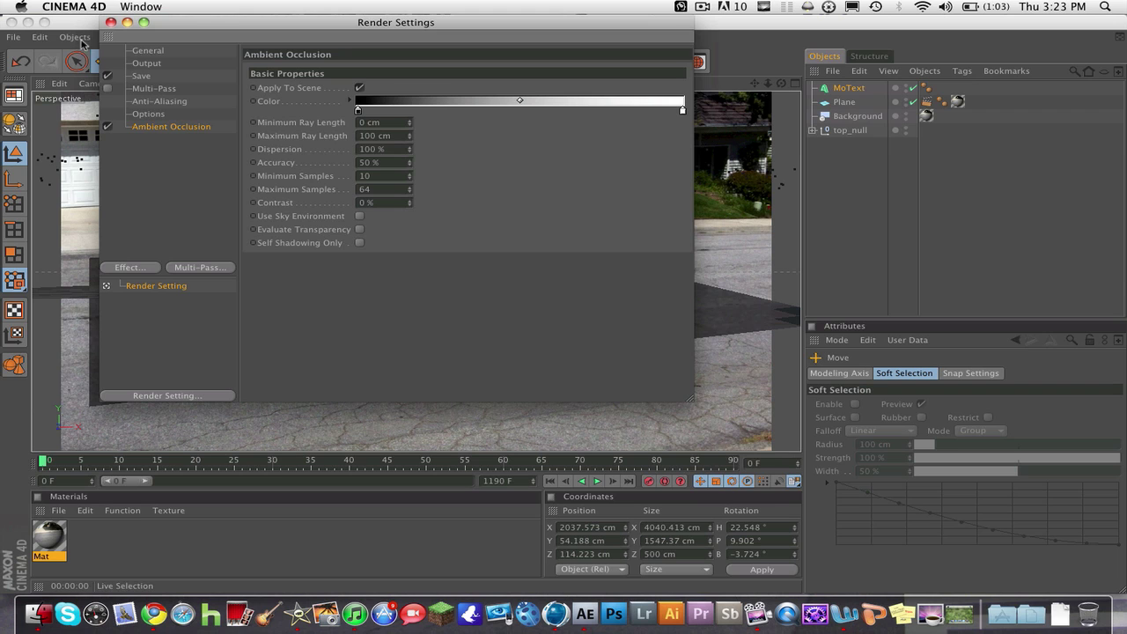
{"action": "left_click", "coordinate": [111, 23]}
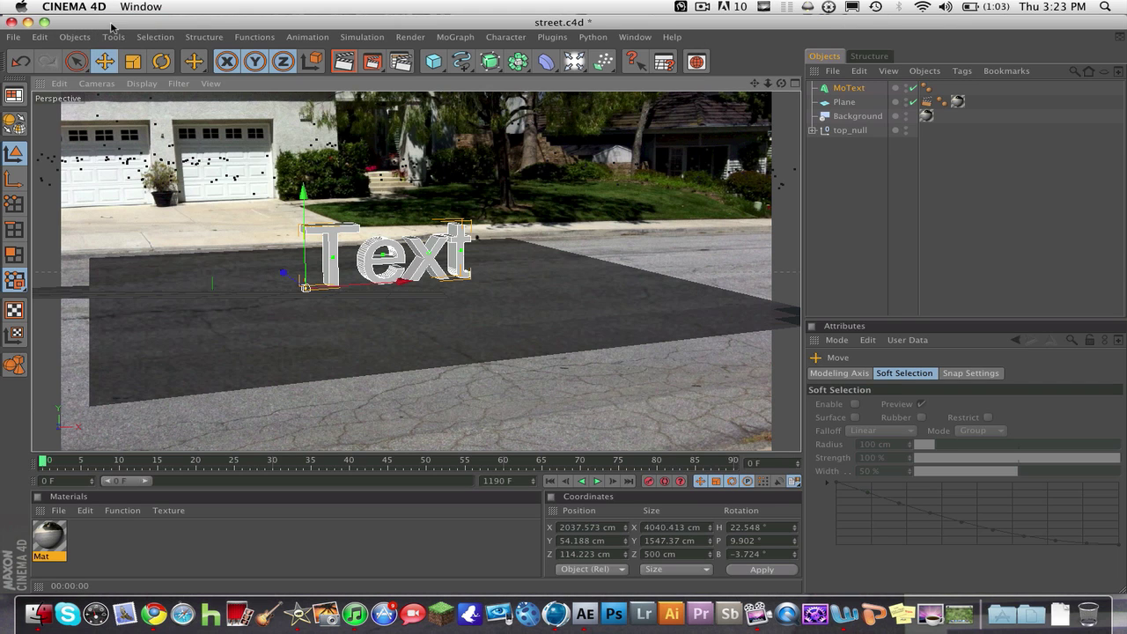
{"action": "left_click", "coordinate": [340, 63]}
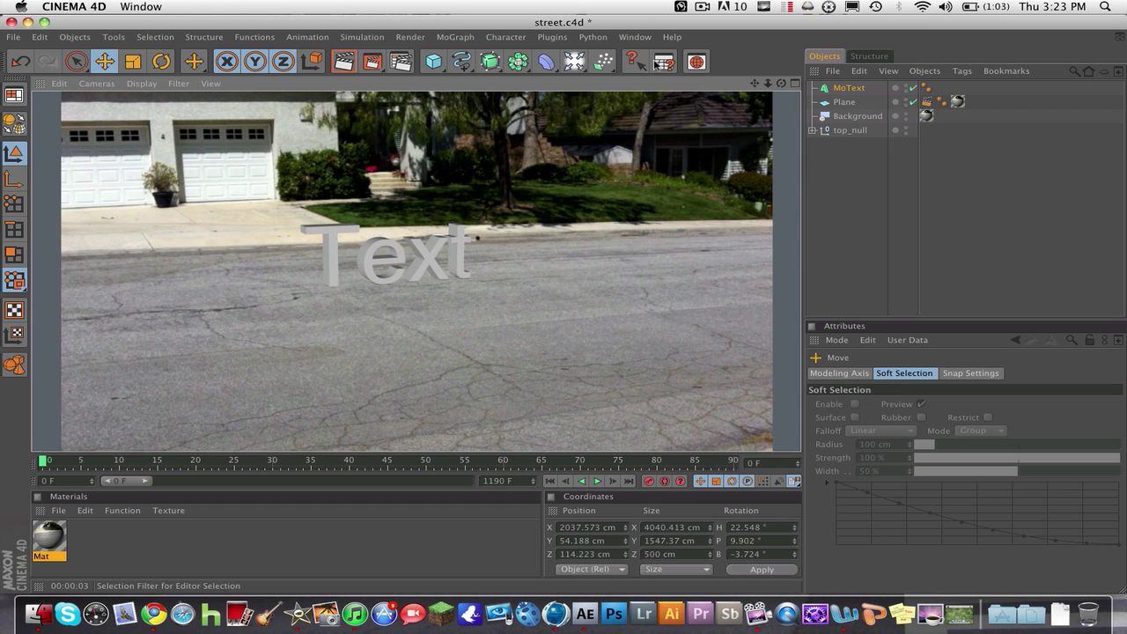
Fine-tune the MoText height to Y 37.272 cm, checking with test renders.
{"action": "left_click", "coordinate": [845, 102]}
{"action": "left_click", "coordinate": [848, 88]}
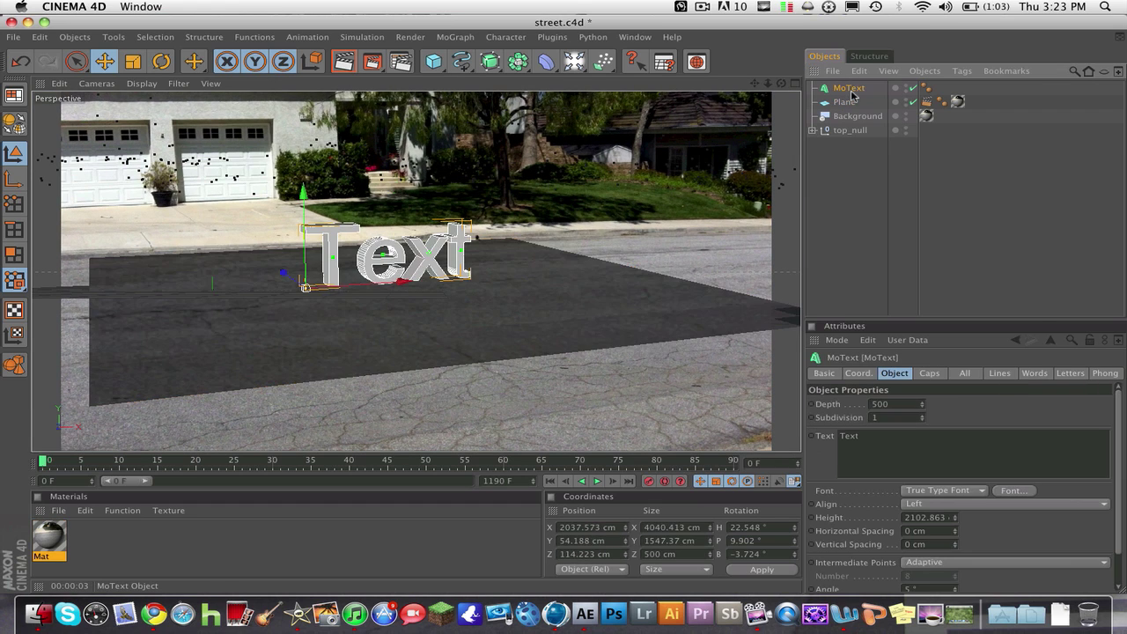
{"action": "left_click_drag", "start_coordinate": [303, 211], "coordinate": [303, 201]}
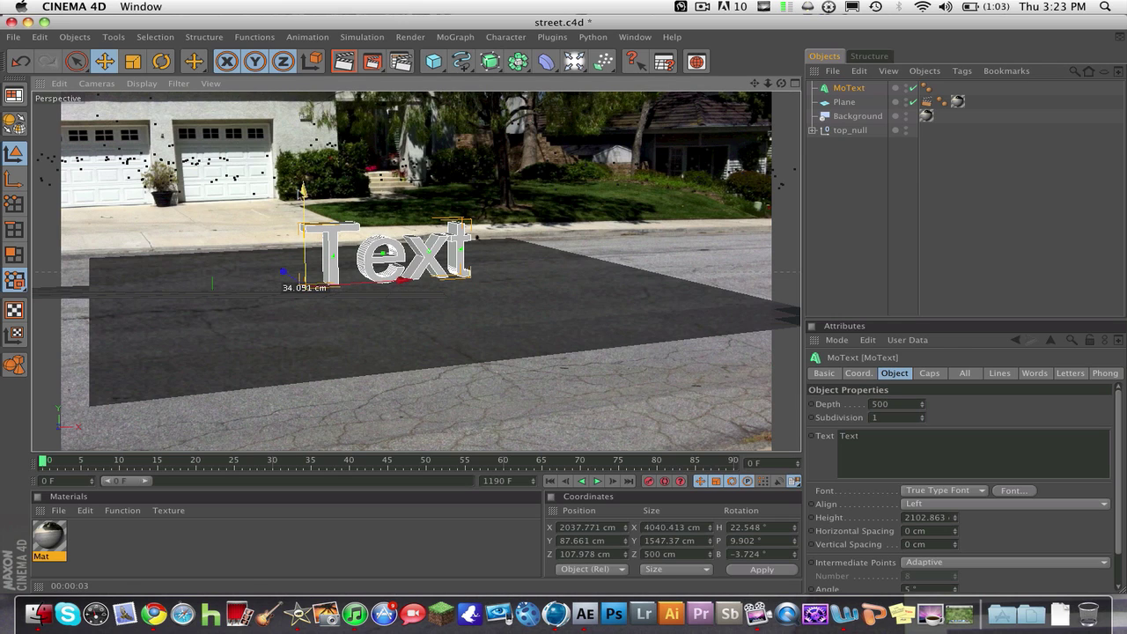
{"action": "left_click", "coordinate": [344, 61]}
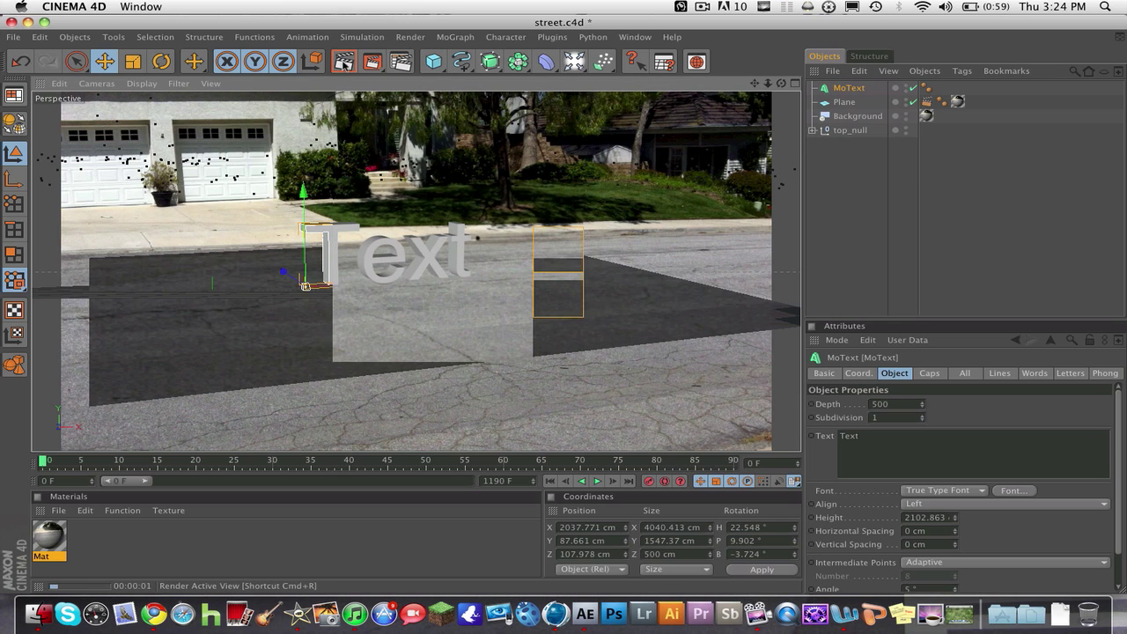
{"action": "left_click", "coordinate": [862, 92]}
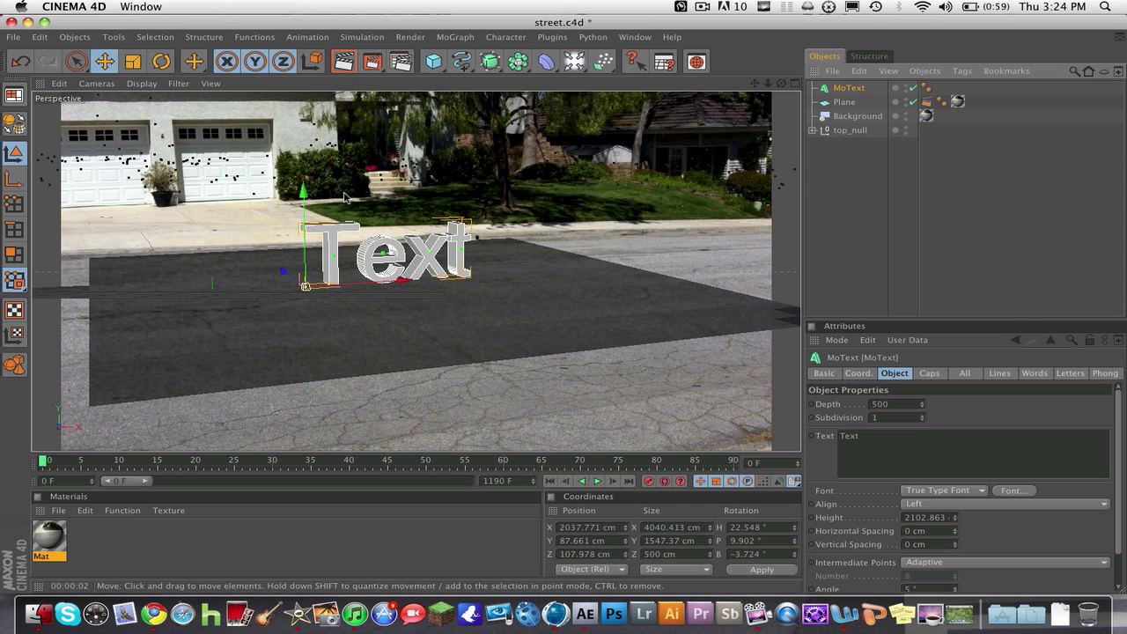
{"action": "left_click_drag", "start_coordinate": [303, 195], "coordinate": [303, 195]}
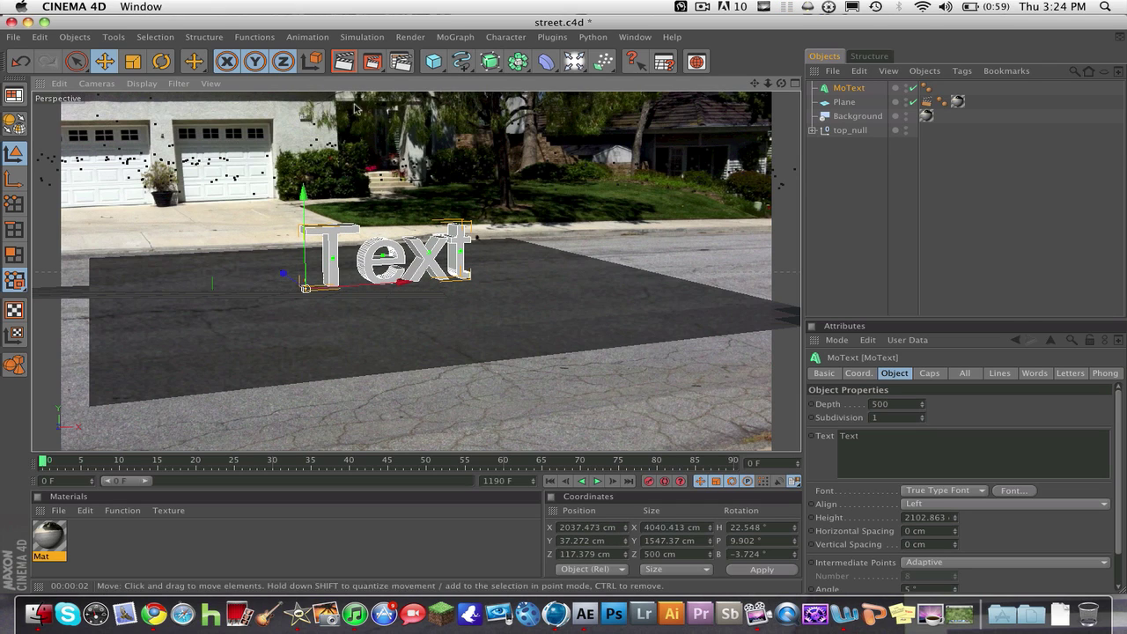
{"action": "left_click", "coordinate": [345, 63]}
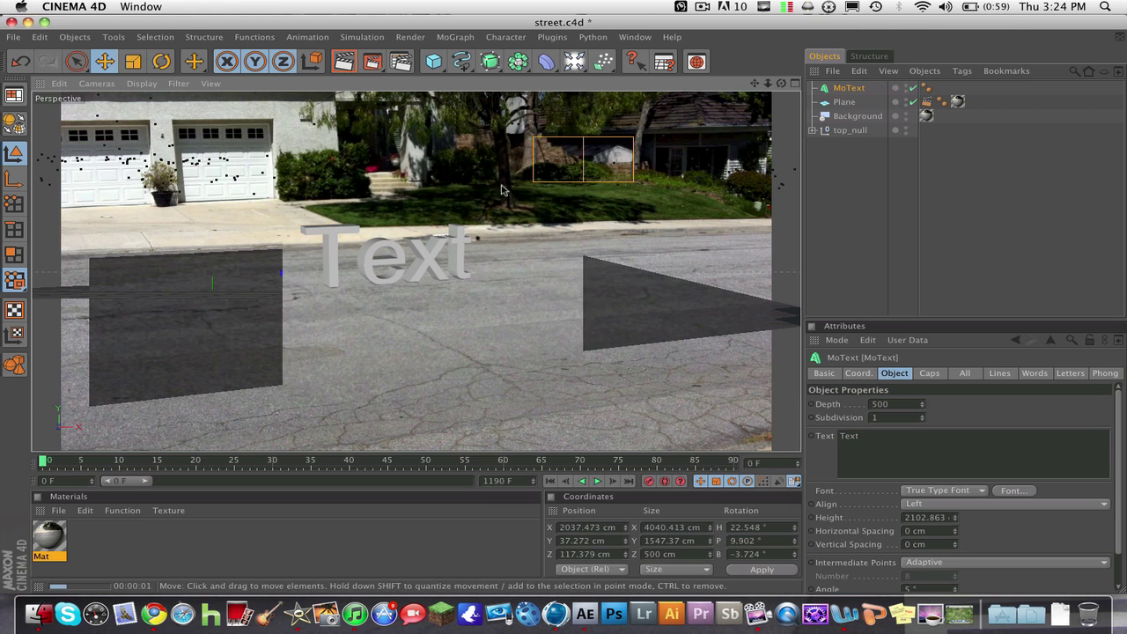
{"action": "left_click", "coordinate": [400, 62]}
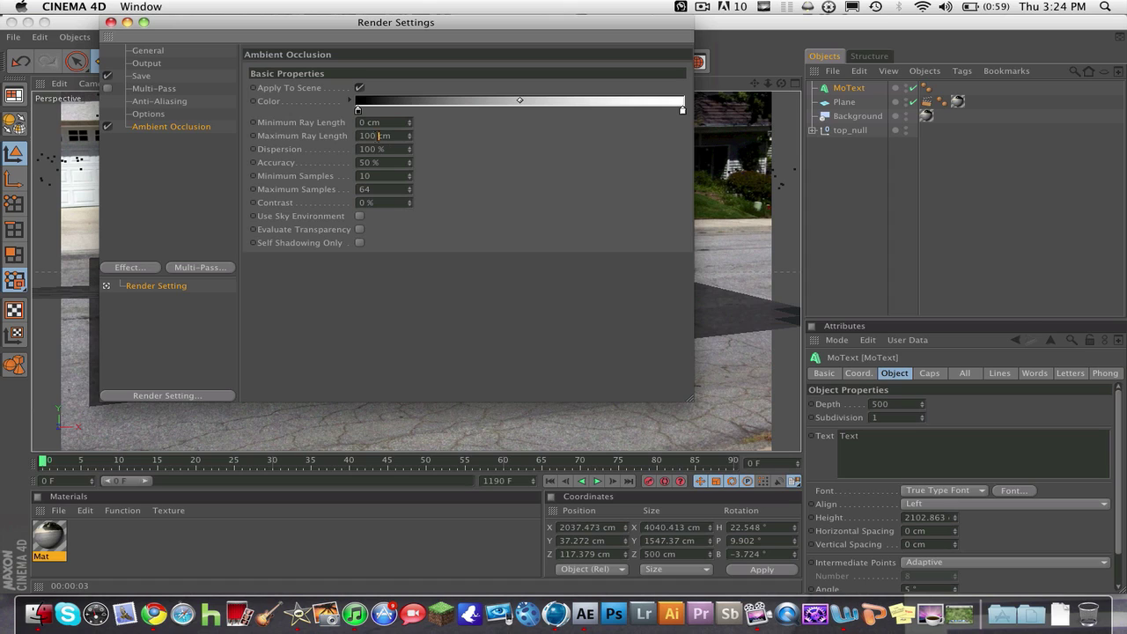
Give ambient occlusion a 160 cm maximum ray length and 40 % contrast, then render the view.
{"action": "type", "text": "160"}
{"action": "key", "text": "Return"}
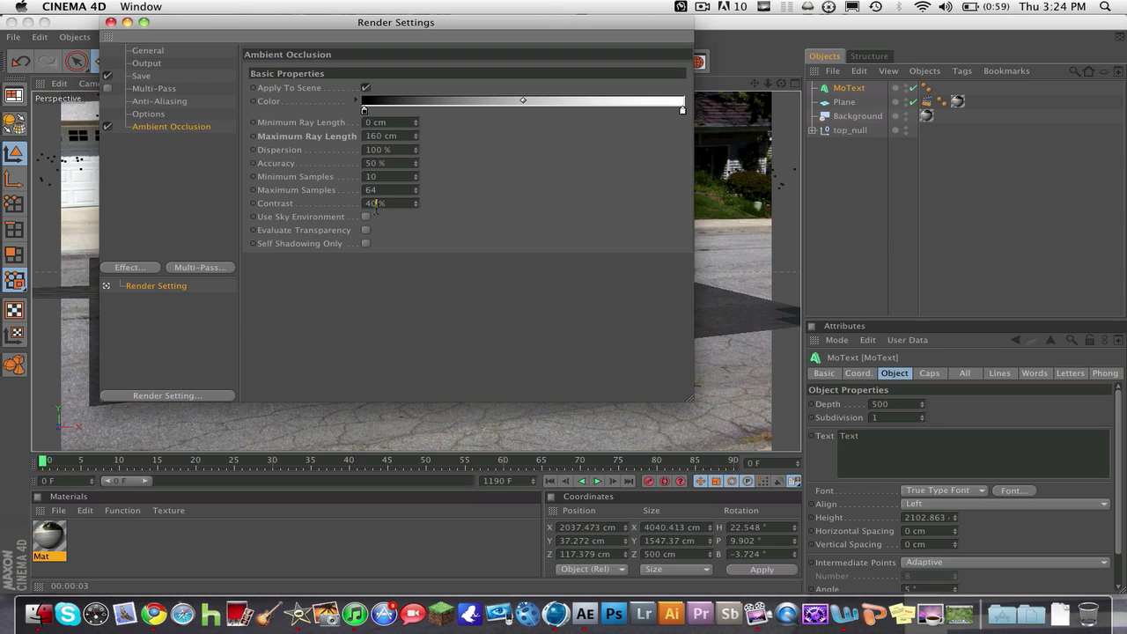
{"action": "key", "text": "Return"}
{"action": "left_click", "coordinate": [111, 22]}
{"action": "left_click", "coordinate": [344, 61]}
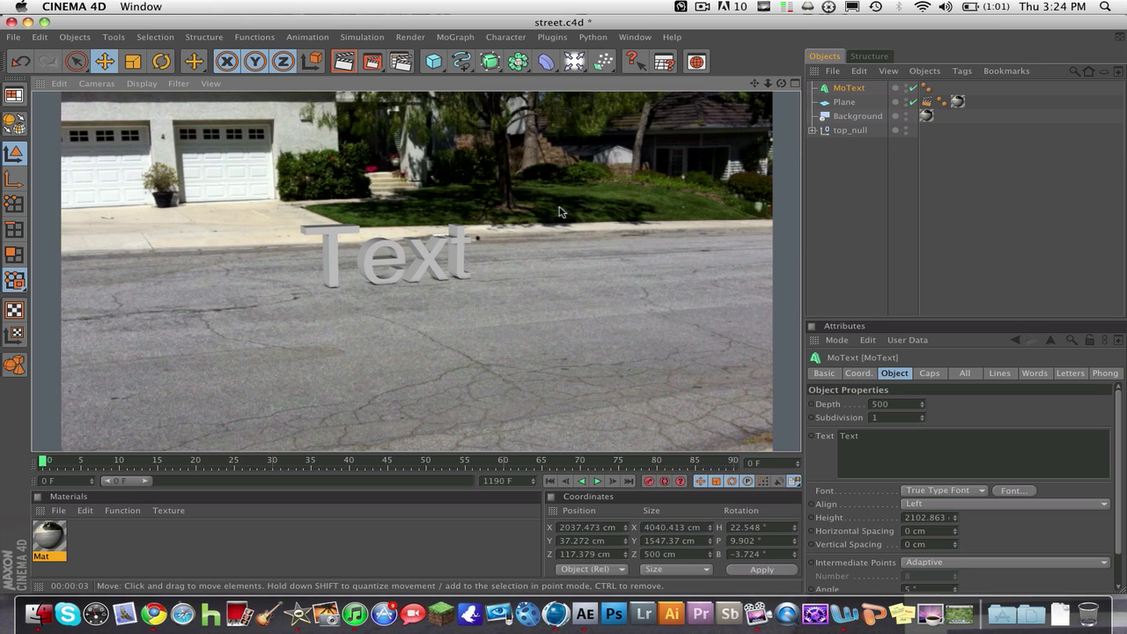
Stretch the preview range to 1190 frames, scrub the shot to check tracking, and return to the start.
{"action": "left_click_drag", "start_coordinate": [142, 487], "coordinate": [472, 482]}
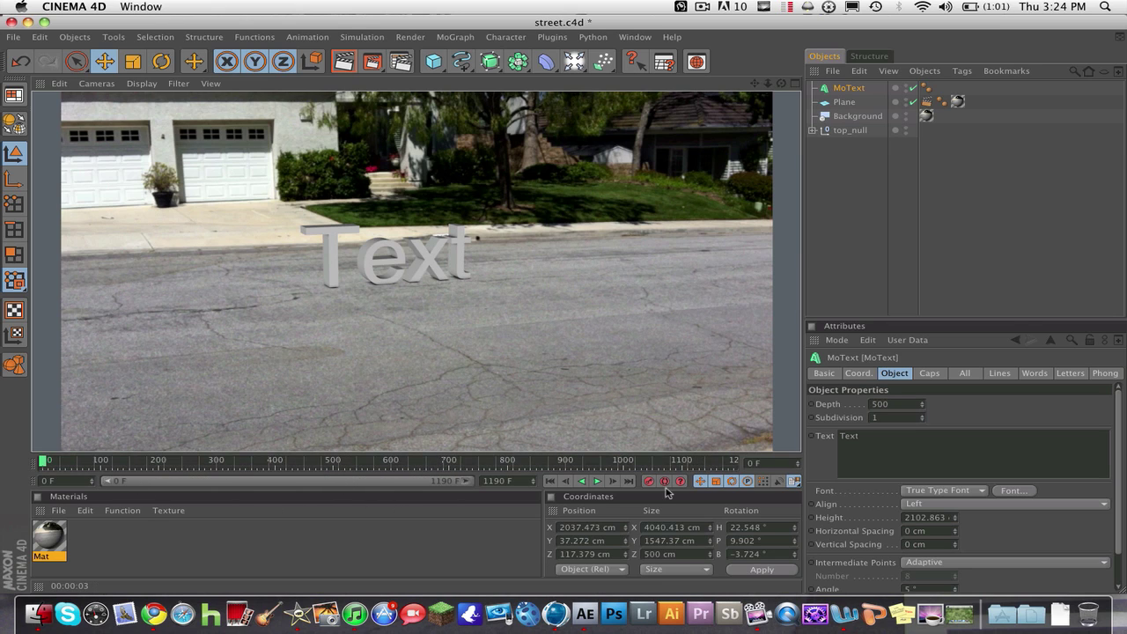
{"action": "left_click_drag", "start_coordinate": [648, 462], "coordinate": [736, 464]}
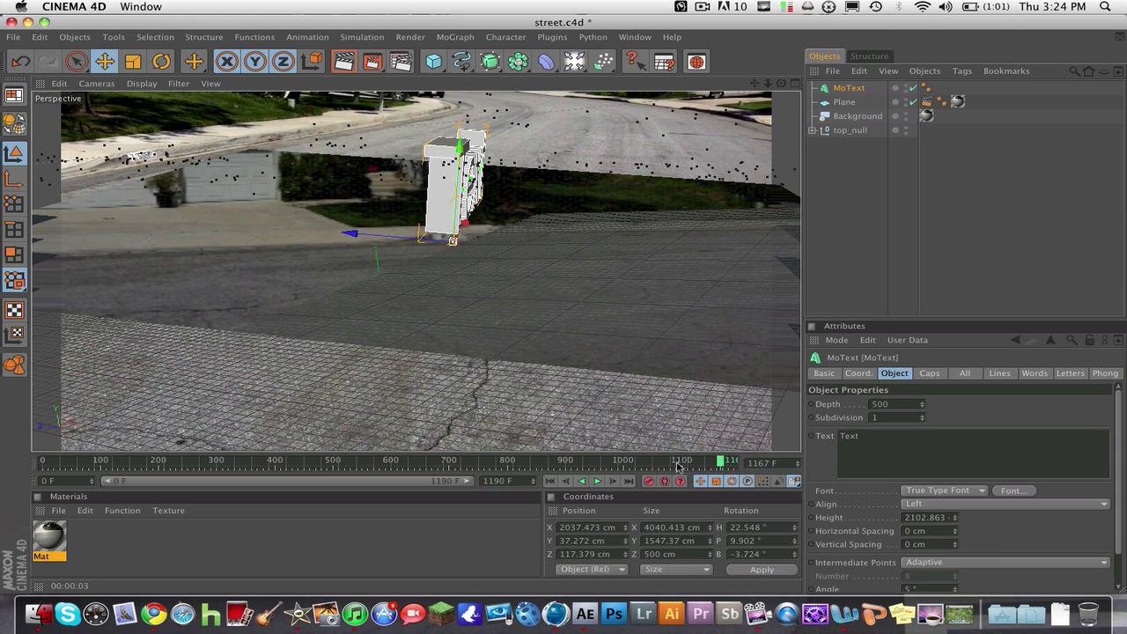
{"action": "left_click_drag", "start_coordinate": [719, 462], "coordinate": [36, 463]}
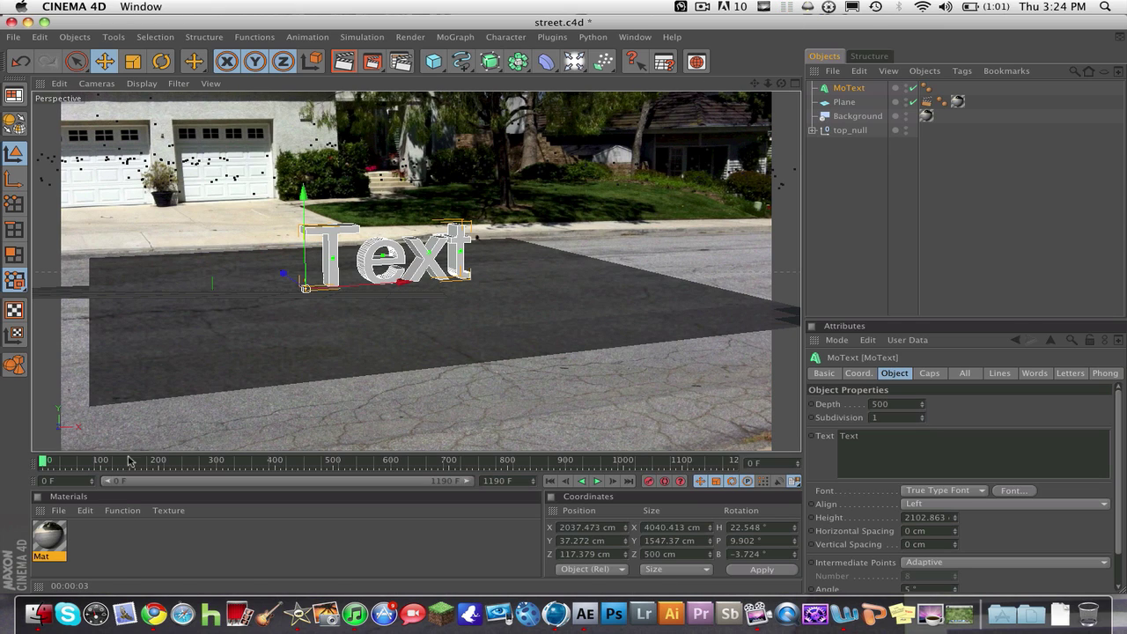
Add an Omni light and drag it up and to the right above the road.
{"action": "left_click", "coordinate": [574, 61]}
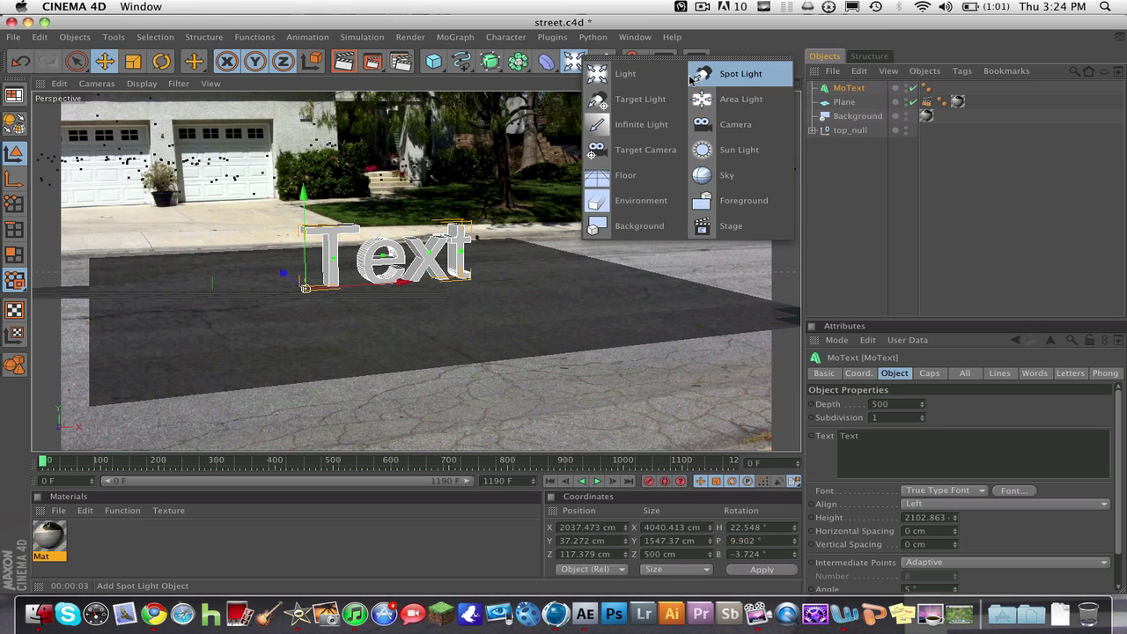
{"action": "left_click", "coordinate": [656, 78]}
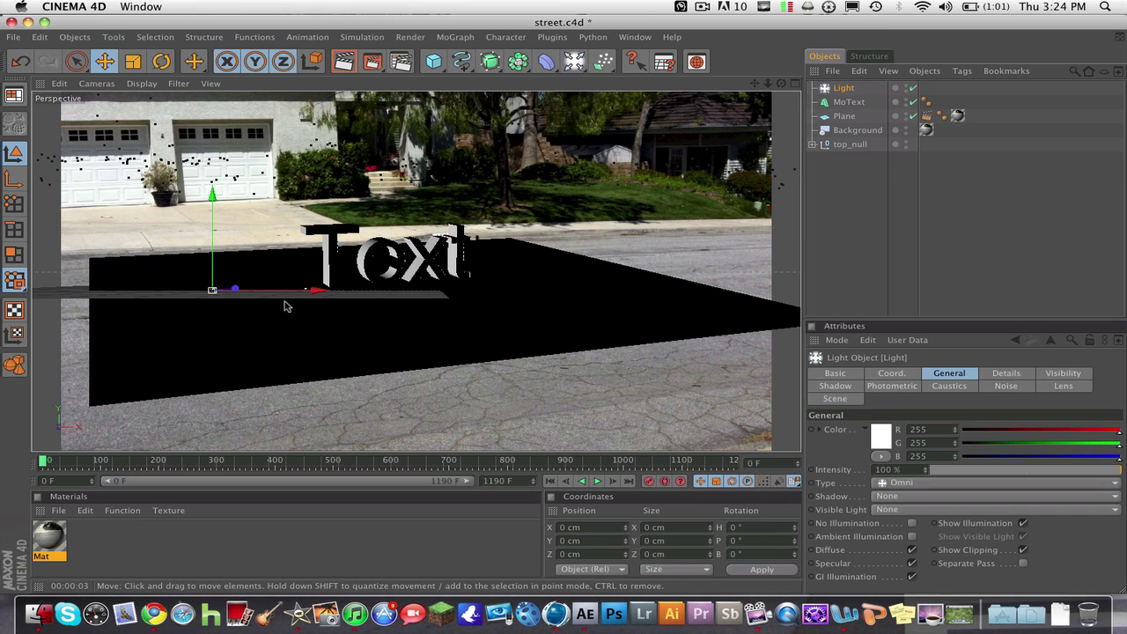
{"action": "left_click_drag", "start_coordinate": [313, 290], "coordinate": [378, 290]}
{"action": "left_click_drag", "start_coordinate": [516, 239], "coordinate": [516, 215]}
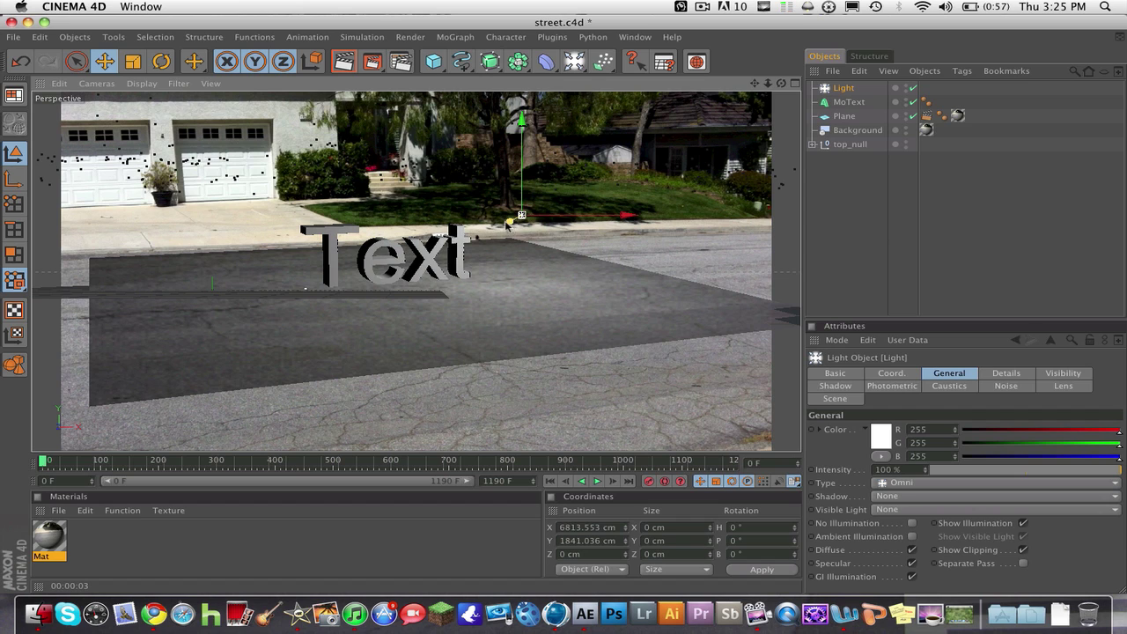
{"action": "left_click_drag", "start_coordinate": [581, 215], "coordinate": [662, 91]}
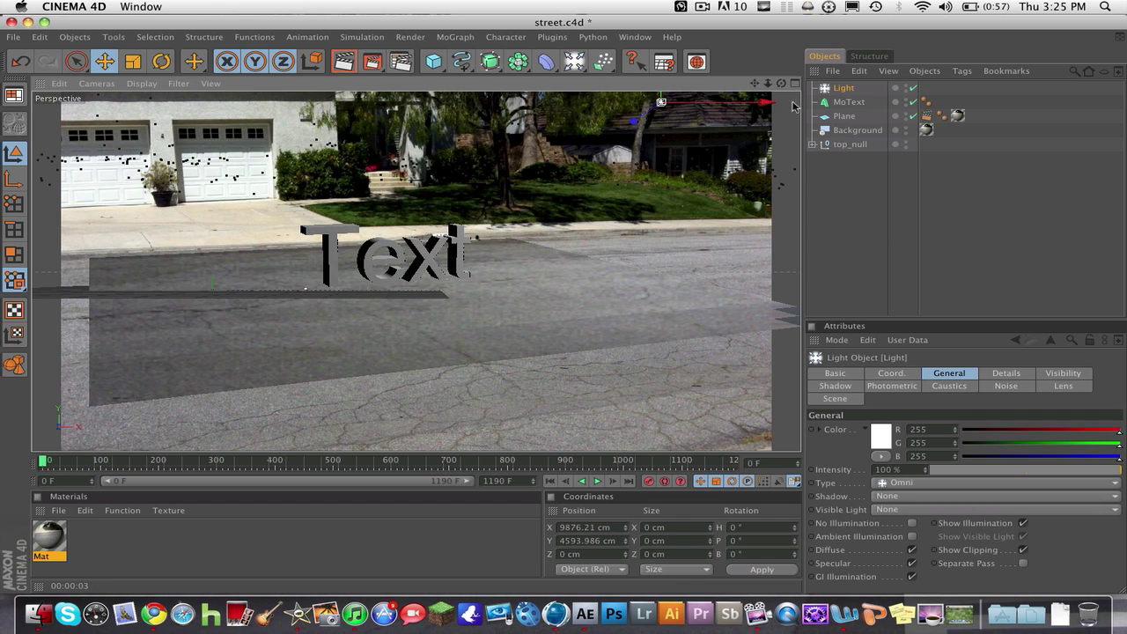
Set the light's P.Z to -528 cm and raise its P.Y slightly.
{"action": "left_click", "coordinate": [904, 374]}
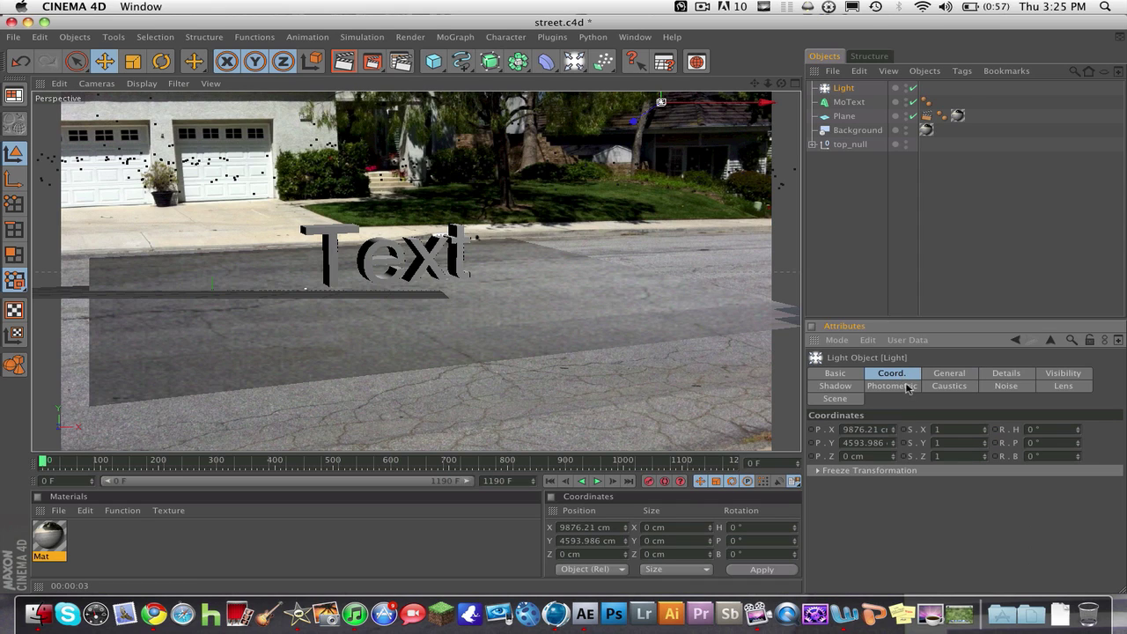
{"action": "left_click_drag", "start_coordinate": [633, 122], "coordinate": [641, 115]}
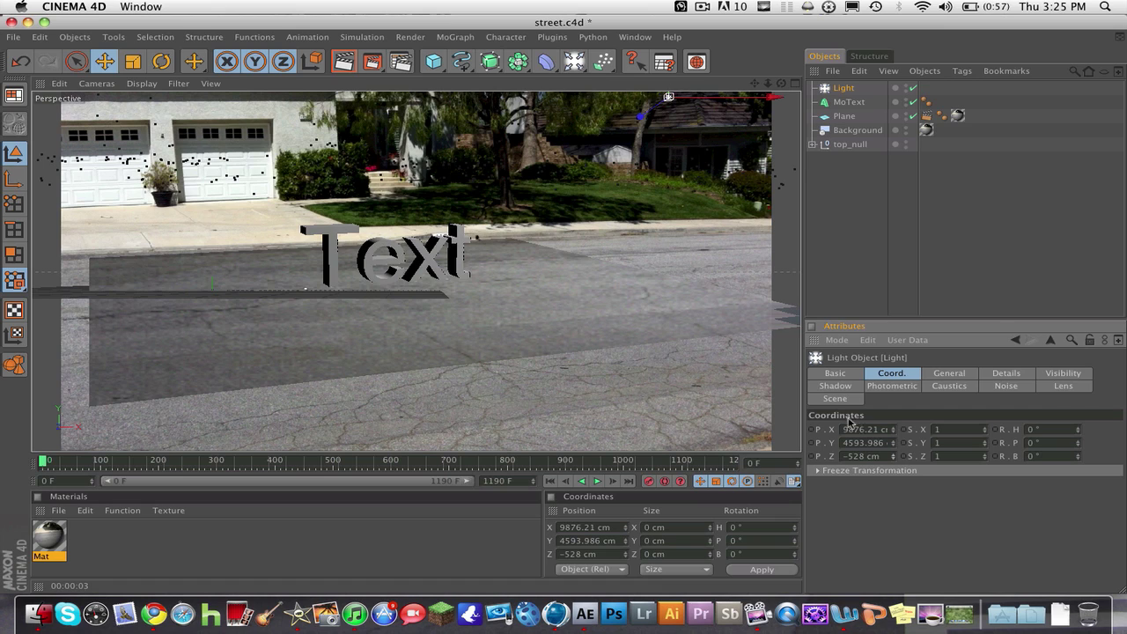
{"action": "left_click_drag", "start_coordinate": [894, 449], "coordinate": [894, 432]}
Switch the light to Shadow Maps (Soft) with 85 % density.
{"action": "left_click", "coordinate": [850, 389]}
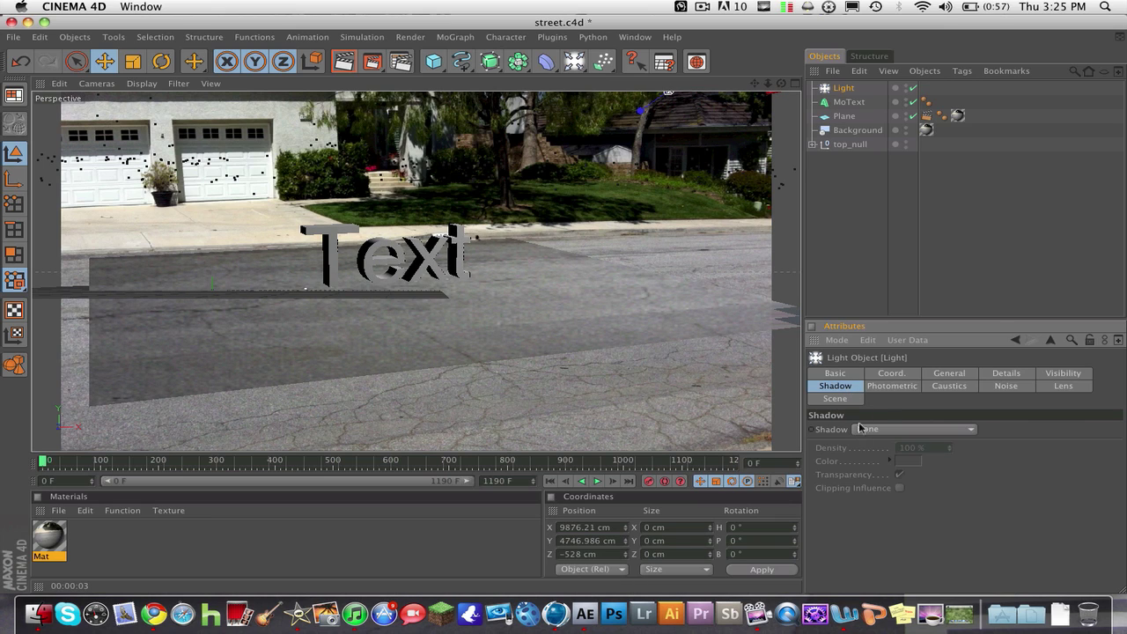
{"action": "left_click", "coordinate": [867, 429]}
{"action": "left_click", "coordinate": [897, 457]}
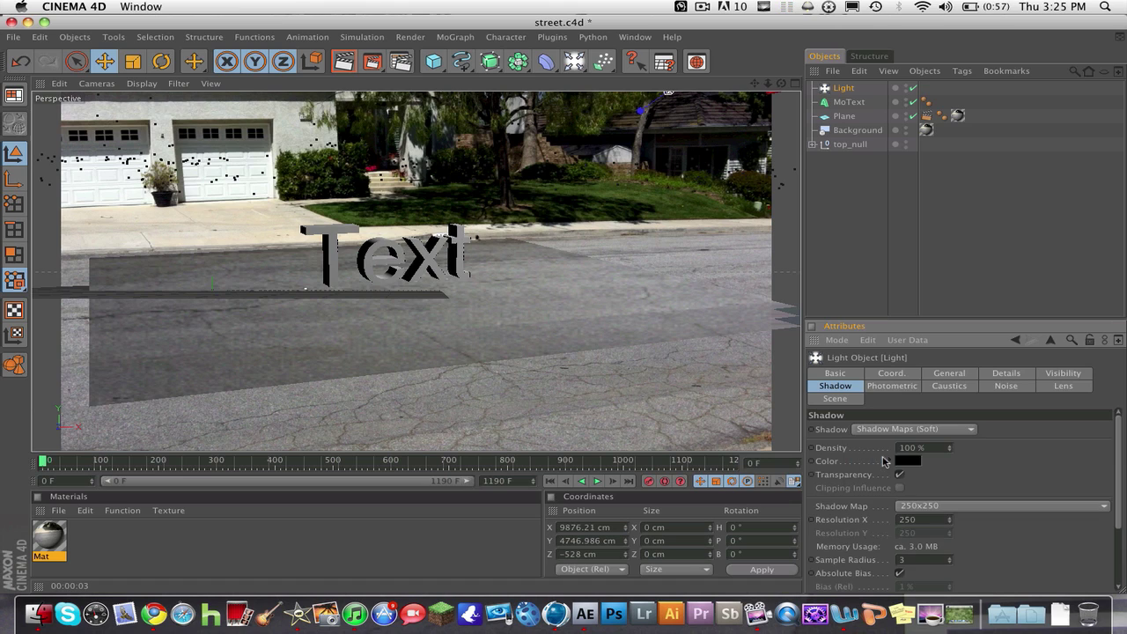
{"action": "left_click", "coordinate": [933, 449]}
{"action": "type", "text": "85"}
{"action": "key", "text": "Return"}
Set the shadow map resolution to 200 and render the view to check the soft shadow.
{"action": "left_click", "coordinate": [950, 519]}
{"action": "left_click", "coordinate": [907, 519]}
{"action": "type", "text": "200"}
{"action": "left_click", "coordinate": [344, 64]}
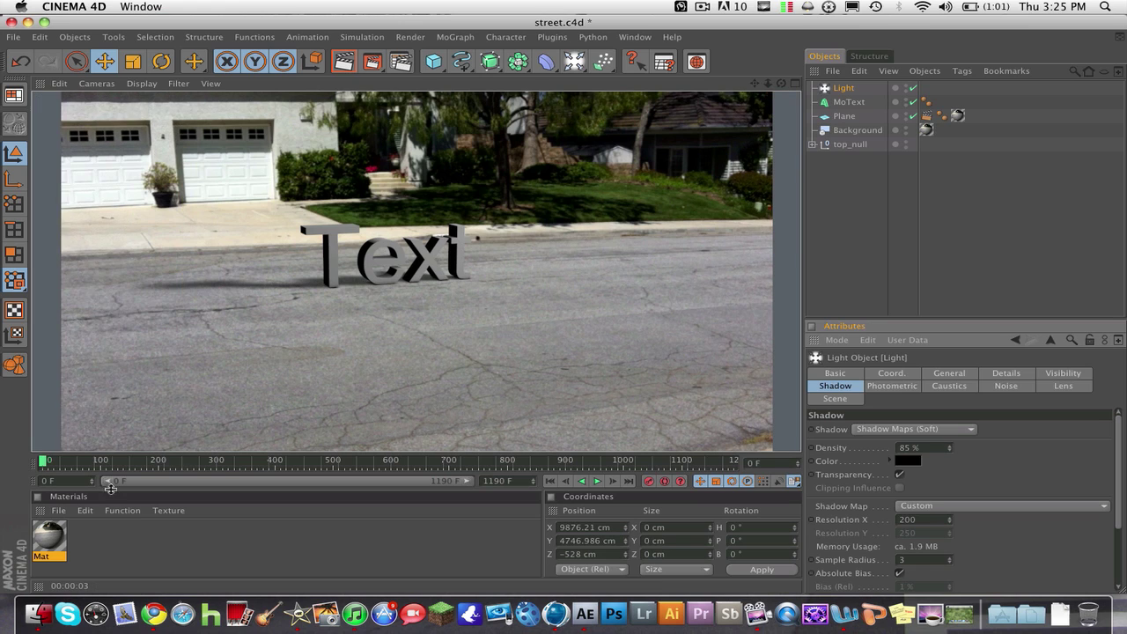
Create a new material Mat.1 with a pure white (255, 255, 255) color.
{"action": "left_click", "coordinate": [66, 513]}
{"action": "left_click", "coordinate": [108, 378]}
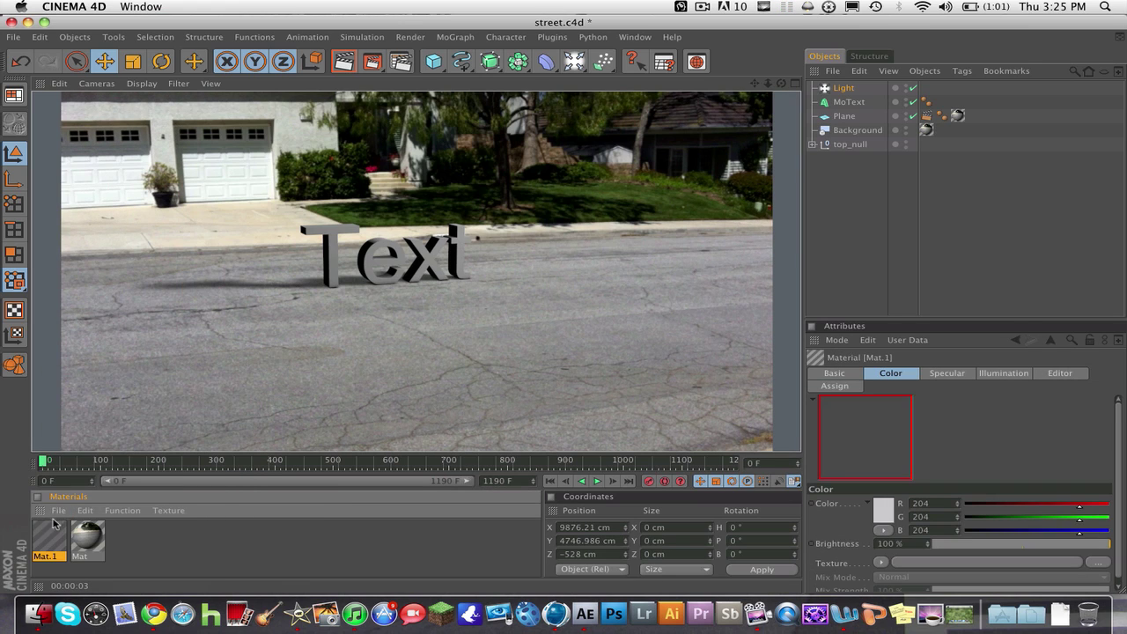
{"action": "double_click", "coordinate": [53, 527]}
{"action": "left_click", "coordinate": [430, 157]}
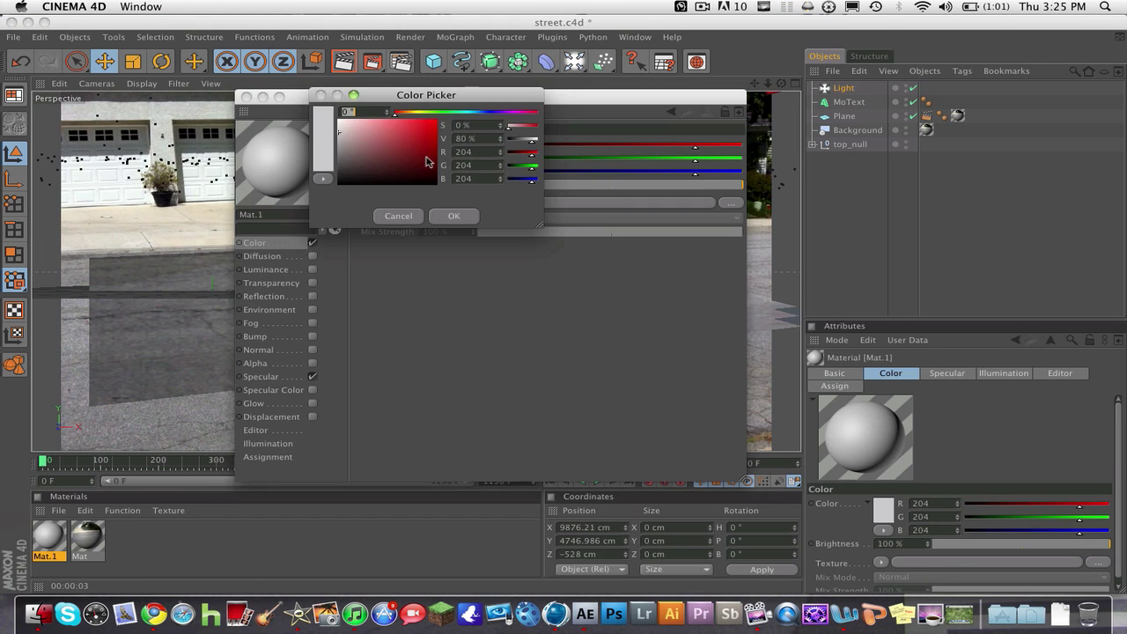
{"action": "left_click", "coordinate": [447, 216]}
Apply Mat.1 to the MoText and render the white lettering on the road.
{"action": "left_click", "coordinate": [41, 543]}
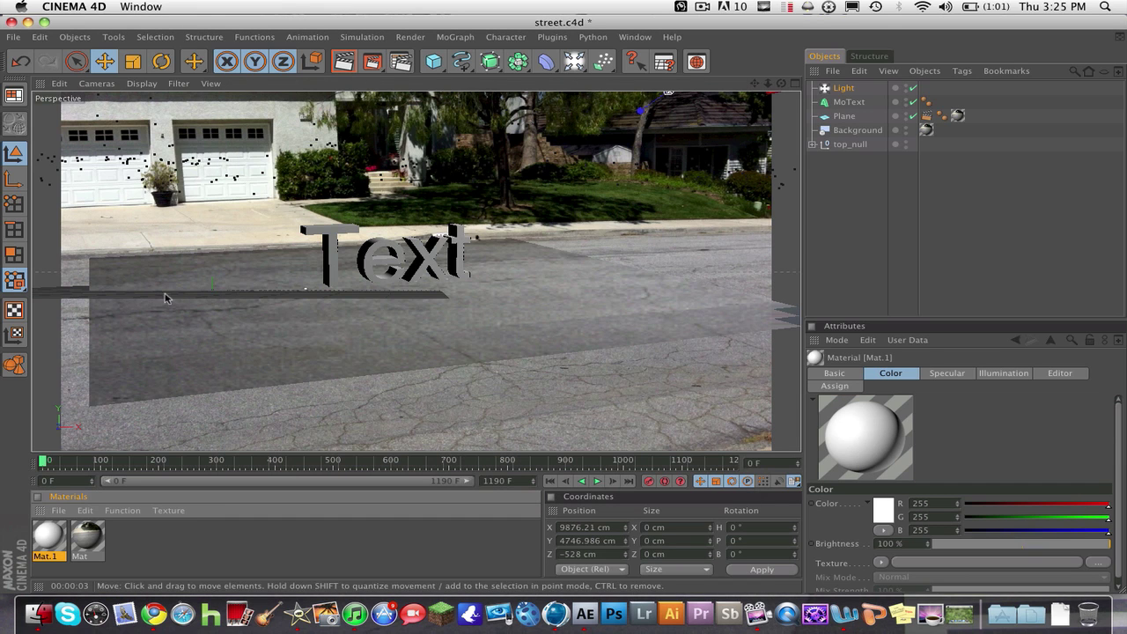
{"action": "left_click_drag", "start_coordinate": [42, 543], "coordinate": [336, 244]}
{"action": "left_click", "coordinate": [344, 61]}
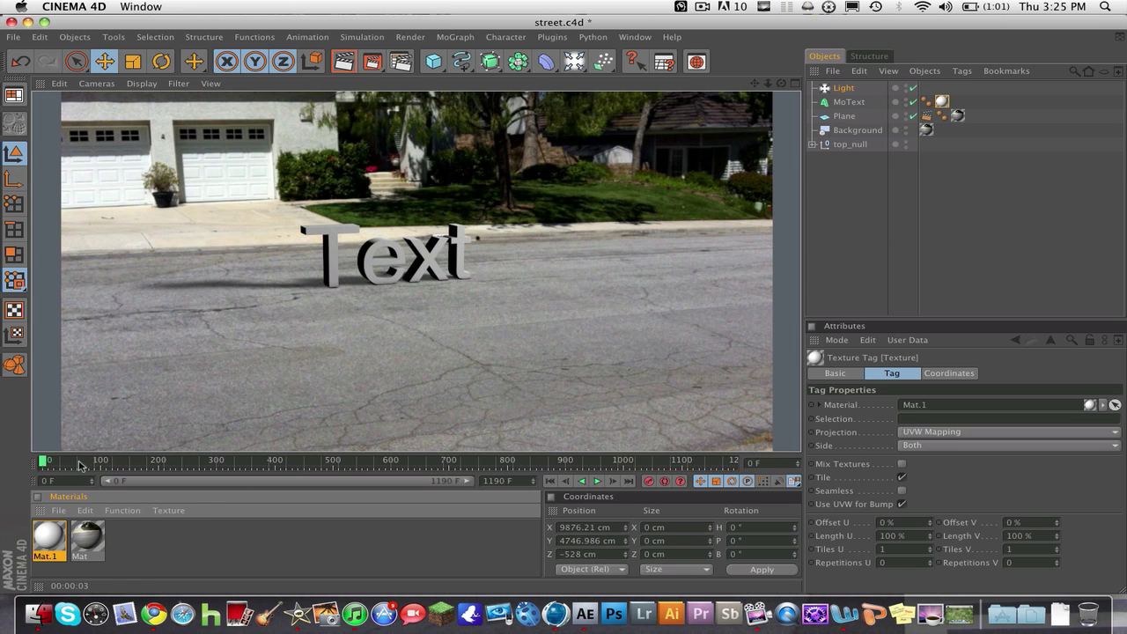
{"action": "left_click_drag", "start_coordinate": [83, 457], "coordinate": [323, 452]}
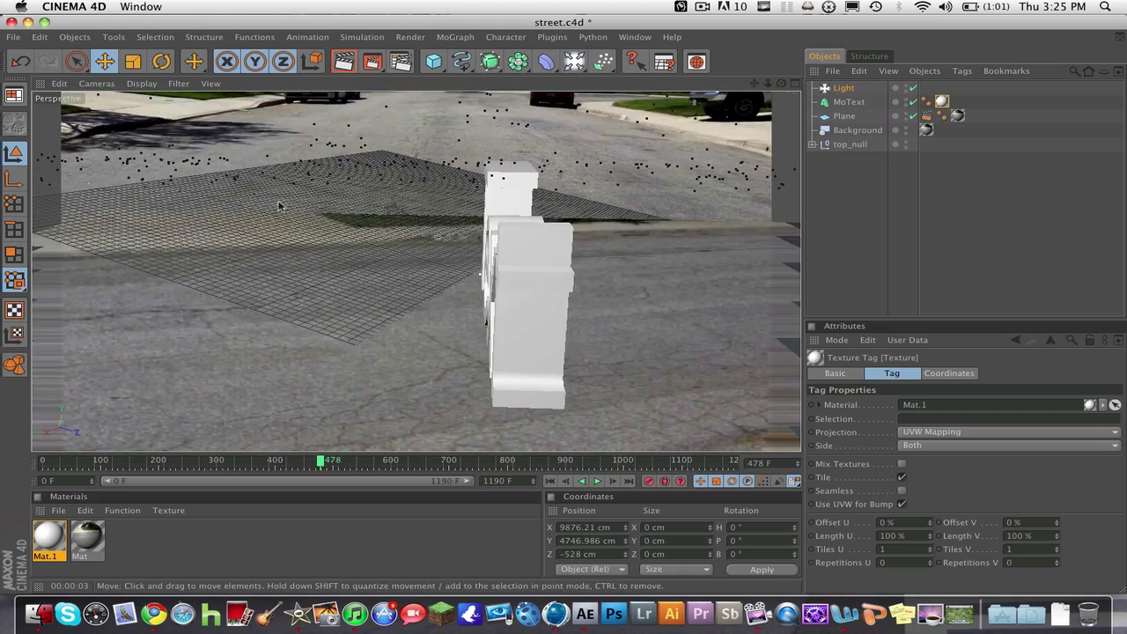
{"action": "left_click", "coordinate": [352, 62]}
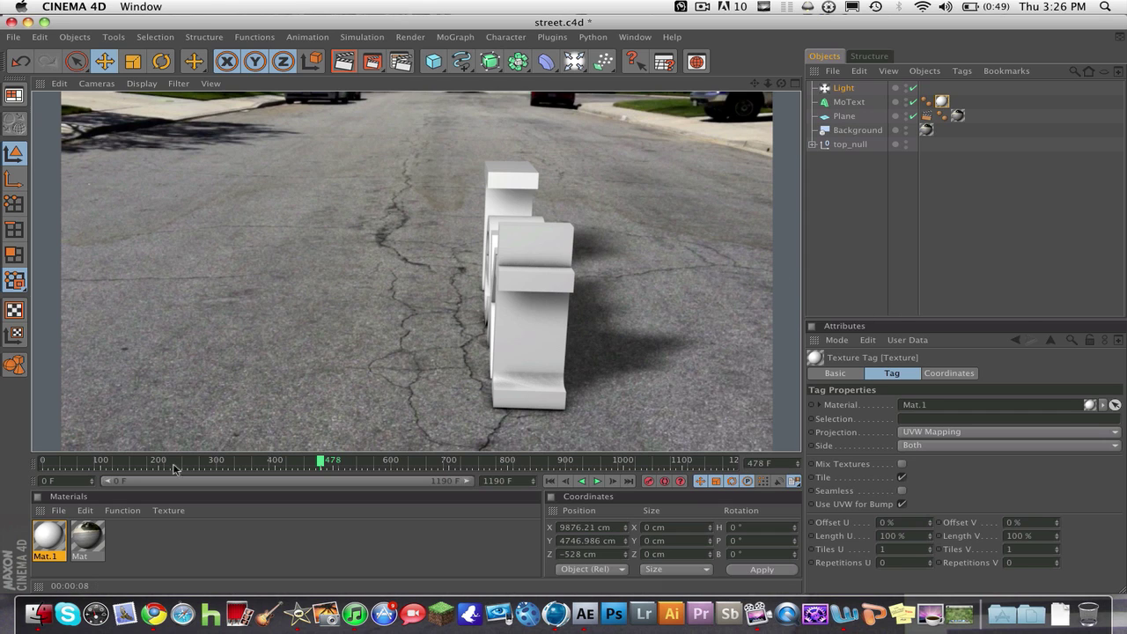
{"action": "left_click_drag", "start_coordinate": [132, 467], "coordinate": [42, 465]}
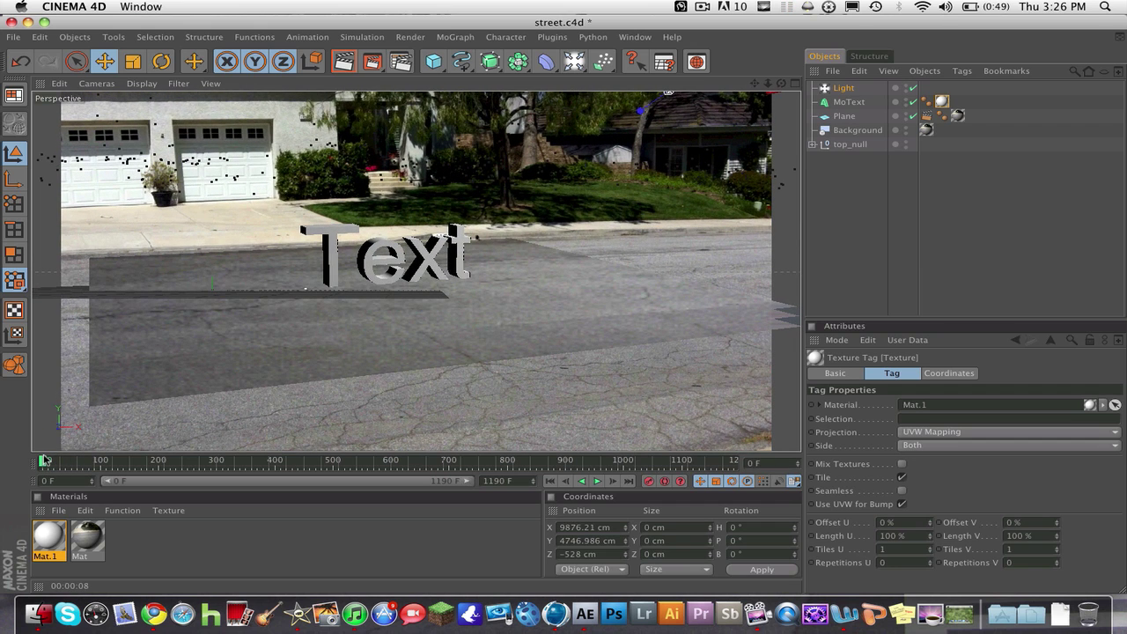